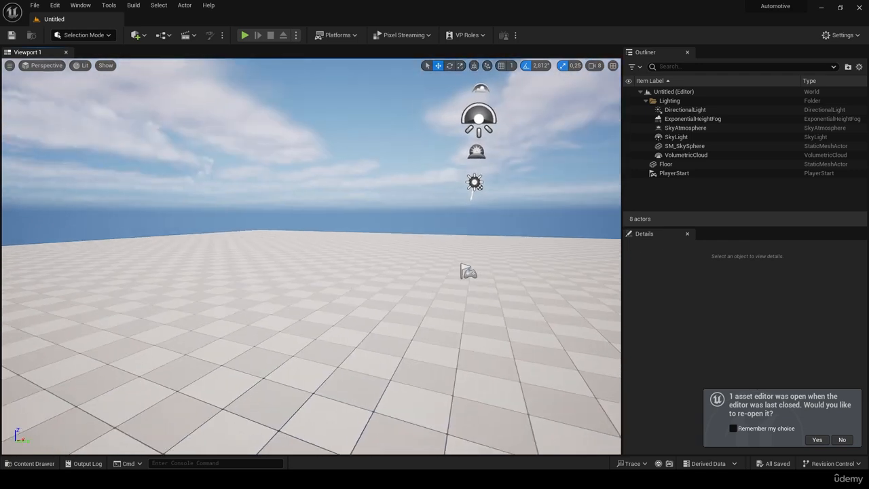
pyautogui.click(35, 6)
pyautogui.click(57, 30)
pyautogui.click(443, 185)
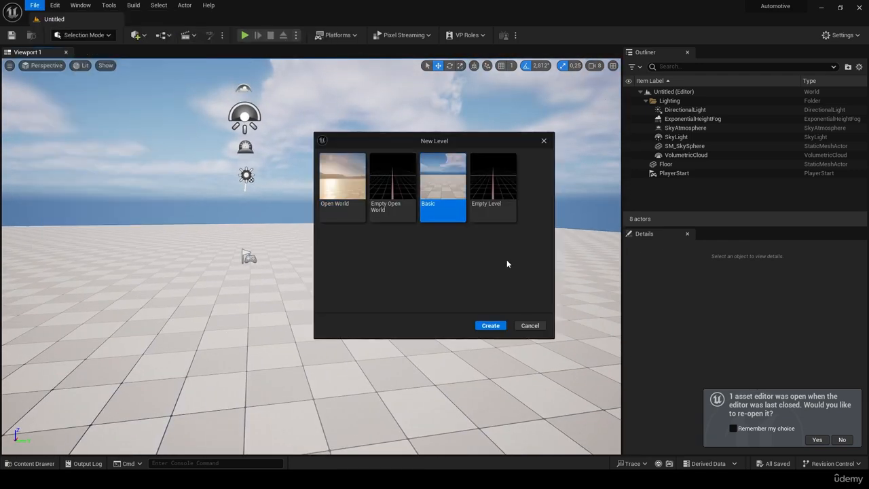
pyautogui.click(539, 330)
# Step: Look around the level in the perspective viewport, examining the floor, the sky and the area around the lighting icons
pyautogui.moveTo(539, 330); pyautogui.dragTo(502, 310, button='right')
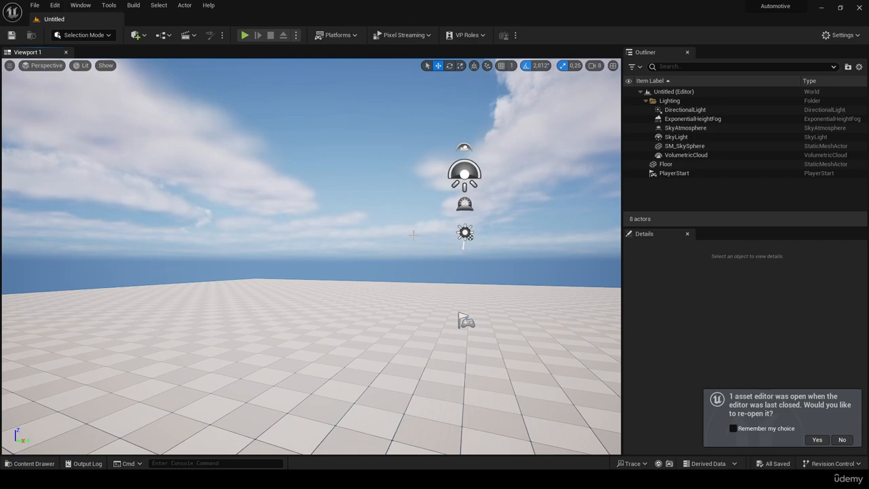
pyautogui.moveTo(394, 232); pyautogui.dragTo(475, 234, button='right')
pyautogui.moveTo(371, 256); pyautogui.dragTo(322, 245, button='right')
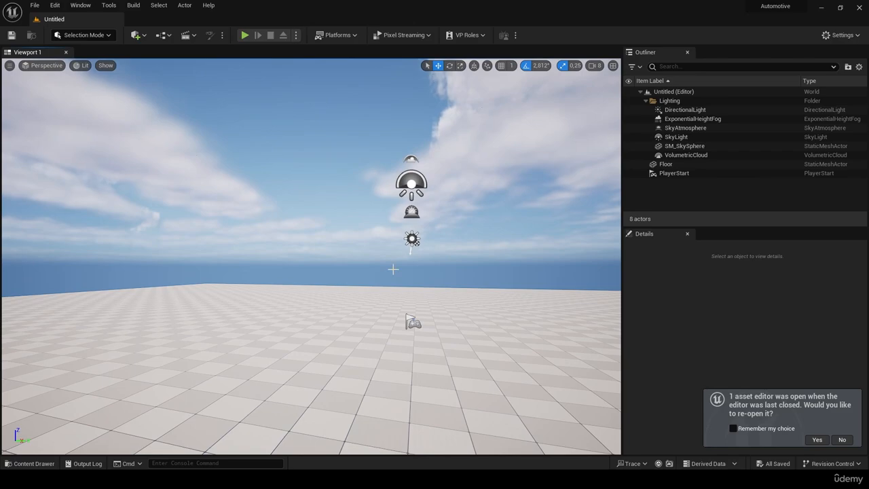
pyautogui.moveTo(368, 266); pyautogui.dragTo(448, 203, button='right')
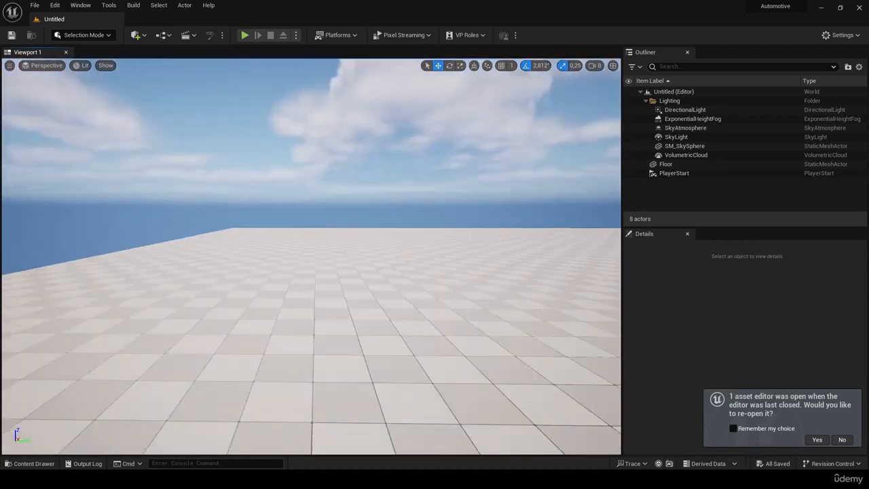
pyautogui.moveTo(311, 256); pyautogui.dragTo(202, 257, button='right')
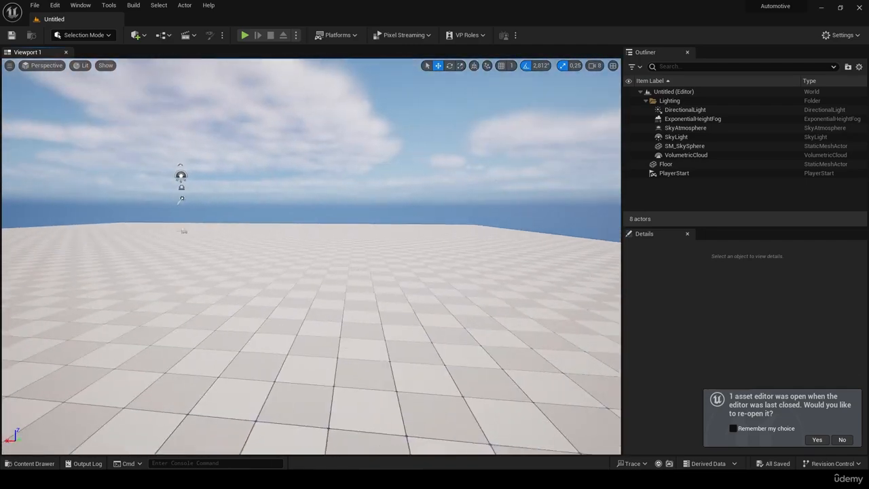
pyautogui.moveTo(311, 256); pyautogui.dragTo(223, 256, button='right')
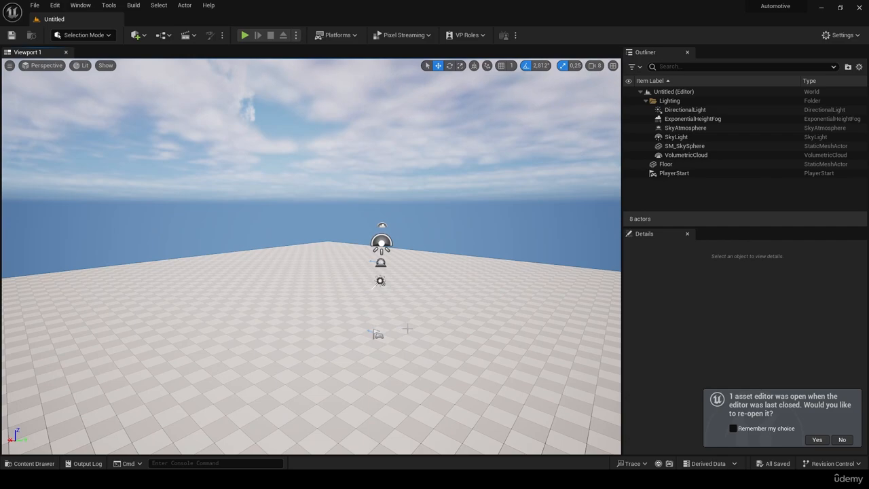
pyautogui.moveTo(410, 328); pyautogui.dragTo(289, 340, button='right')
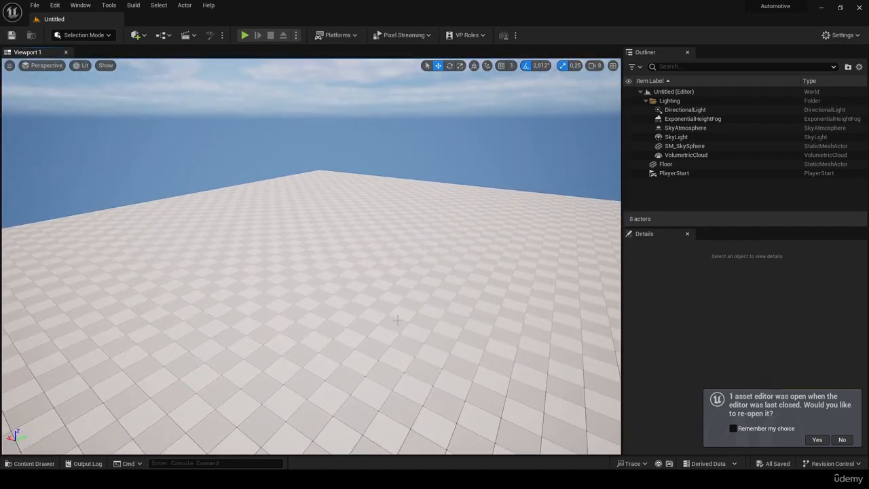
pyautogui.moveTo(398, 319)
pyautogui.mouseDown(button='right')
pyautogui.moveTo(399, 279)
pyautogui.moveTo(441, 353)
pyautogui.moveTo(394, 231)
pyautogui.moveTo(428, 319)
pyautogui.moveTo(380, 292)
pyautogui.moveTo(380, 237)
pyautogui.moveTo(382, 319)
pyautogui.moveTo(380, 299)
pyautogui.moveTo(390, 313)
pyautogui.mouseUp(button='right')
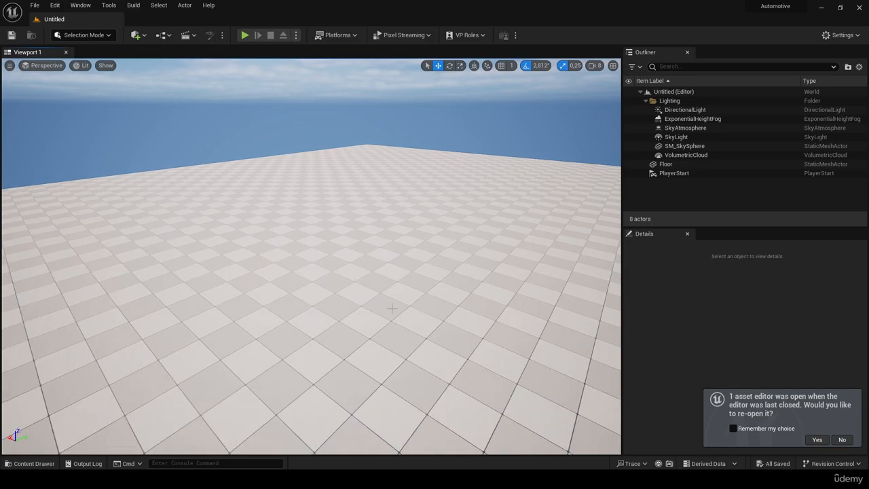
pyautogui.moveTo(392, 309); pyautogui.dragTo(285, 278, button='right')
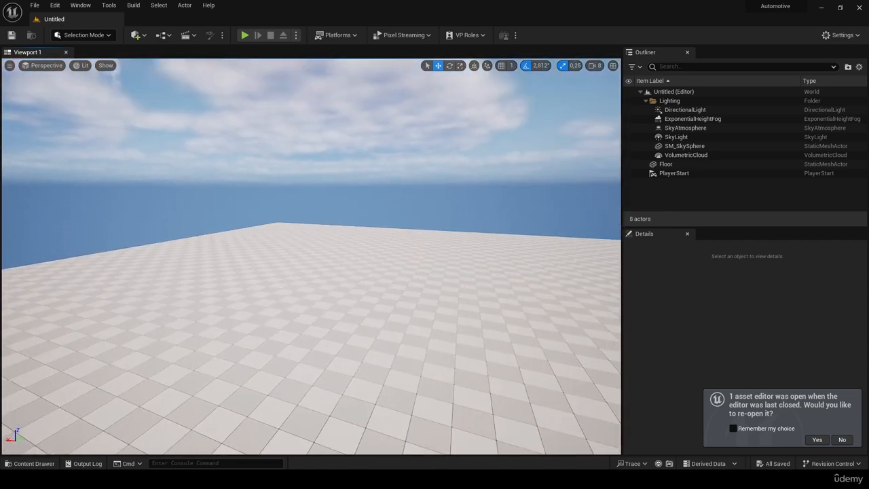
pyautogui.moveTo(423, 285); pyautogui.dragTo(435, 320, button='right')
pyautogui.scroll(2, 423, 288)
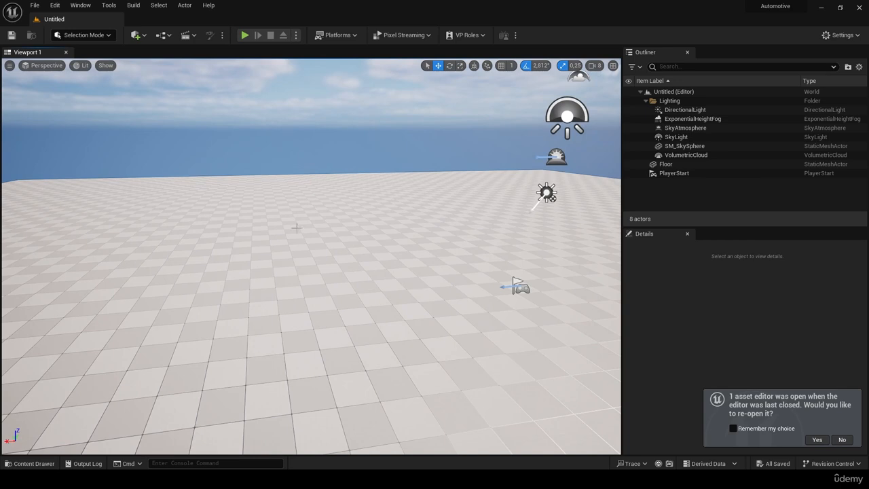
# Step: Select the SkyLight and, after it, the DirectionalLight by their icons in the viewport
pyautogui.click(10, 66)
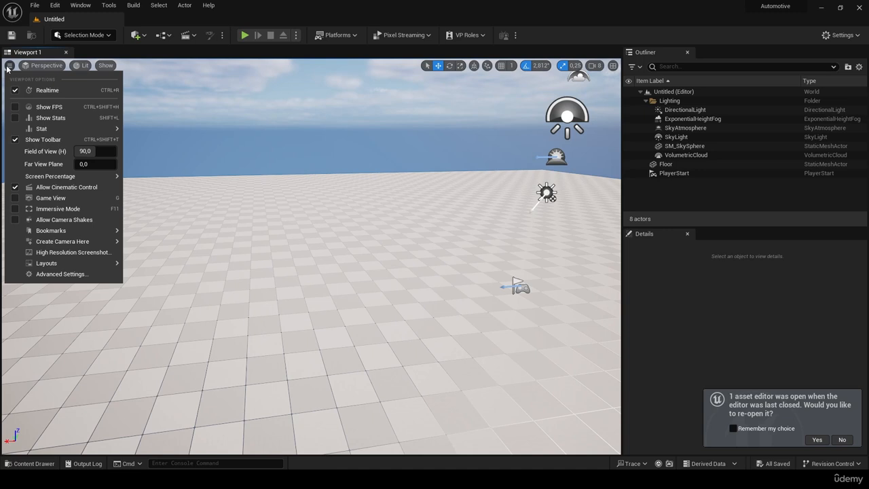
pyautogui.moveTo(385, 143); pyautogui.dragTo(451, 139, button='right')
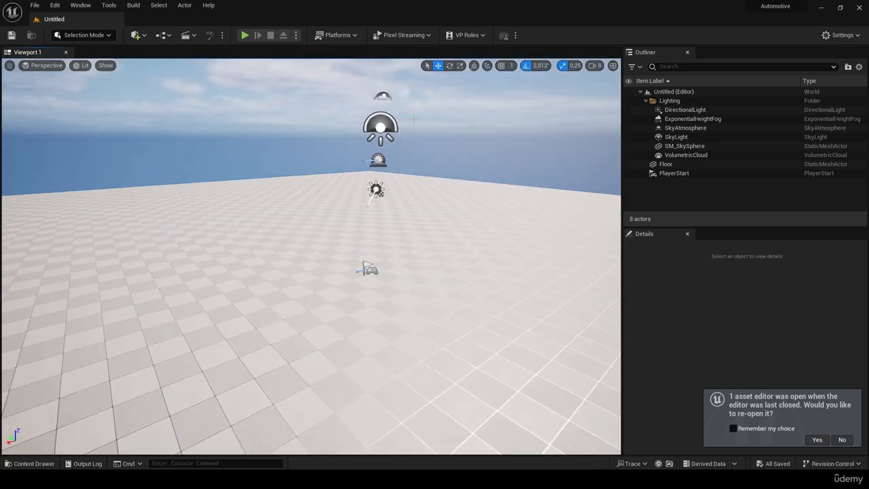
pyautogui.click(389, 116)
pyautogui.scroll(1, 405, 145)
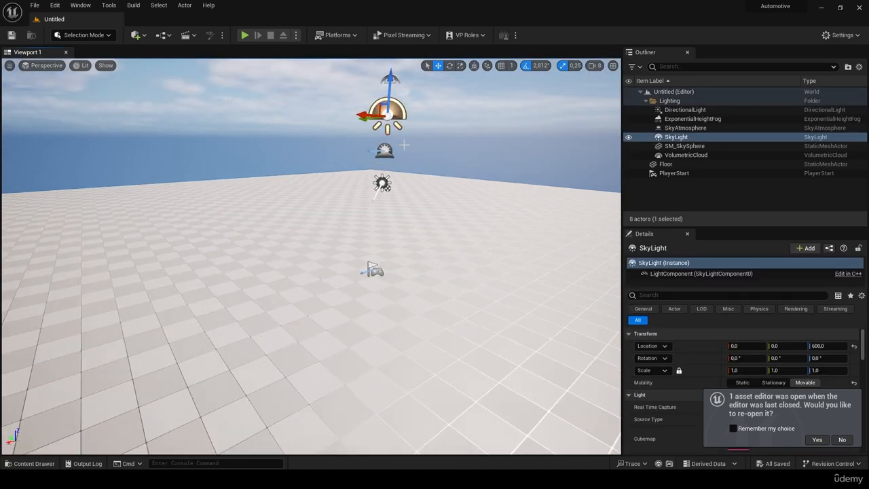
pyautogui.scroll(2, 392, 164)
pyautogui.click(399, 166)
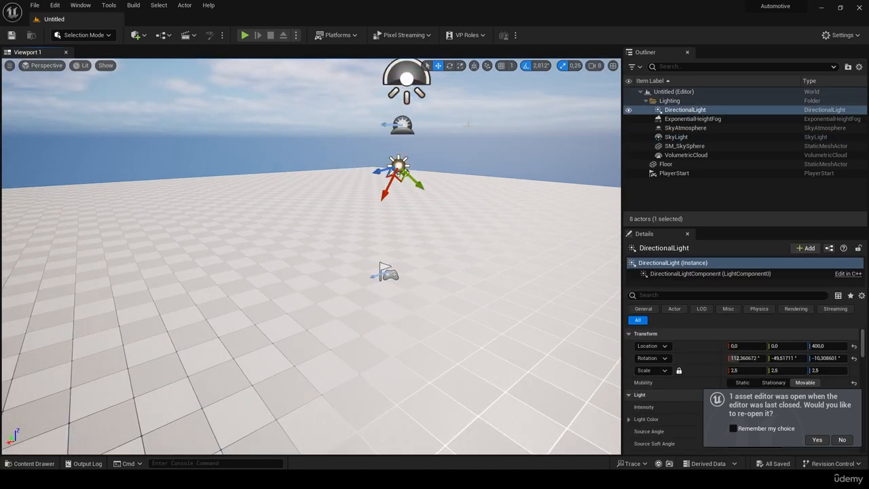
pyautogui.moveTo(230, 133)
pyautogui.mouseDown(button='right')
pyautogui.moveTo(219, 131)
pyautogui.moveTo(234, 120)
pyautogui.mouseUp(button='right')
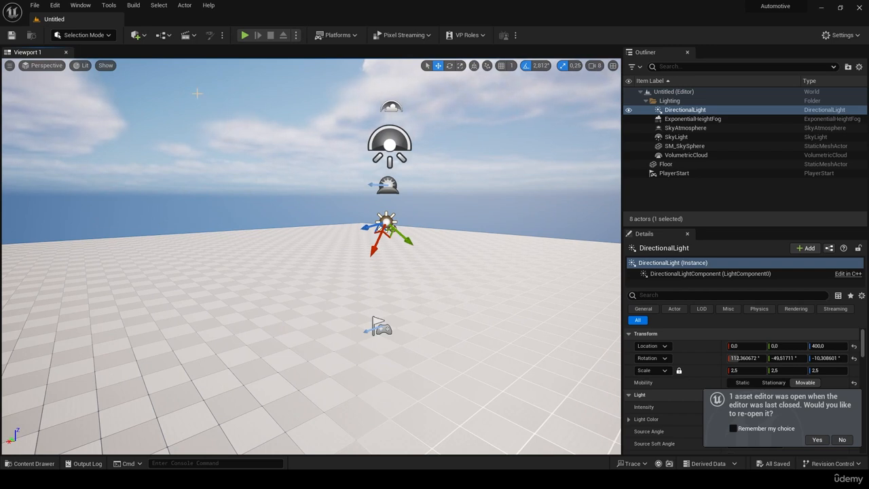
# Step: Turn on Game View to preview the scene without the editor icons and the transform gizmo
pyautogui.click(11, 65)
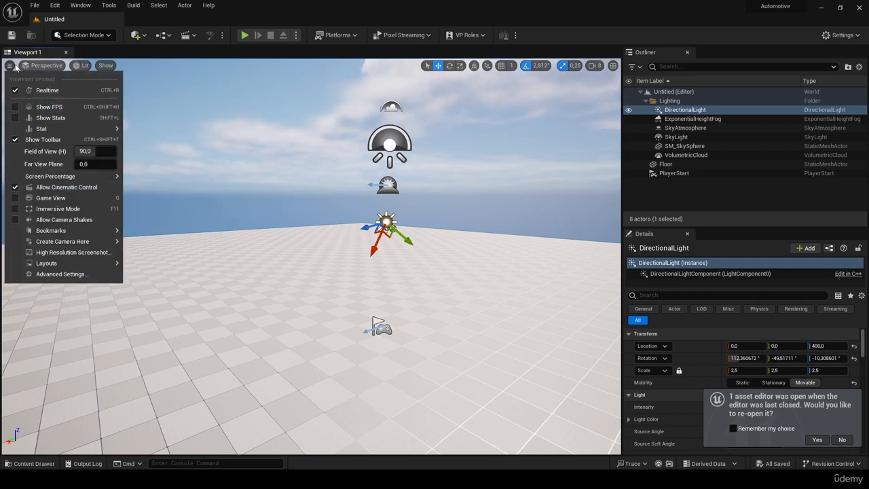
pyautogui.click(44, 197)
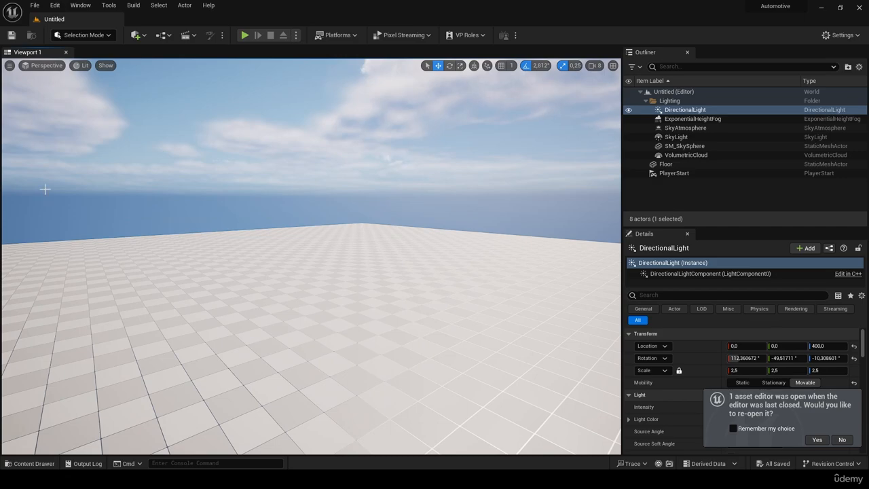
pyautogui.moveTo(69, 187); pyautogui.dragTo(91, 191, button='right')
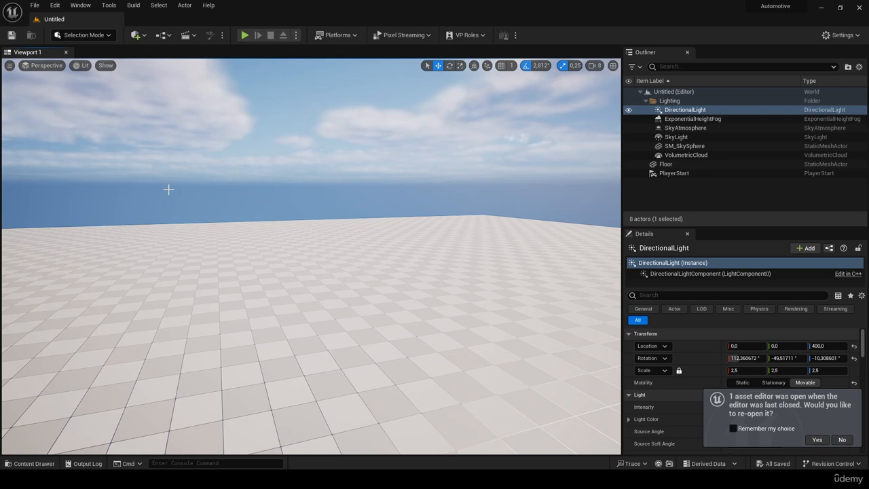
# Step: Turn Game View back off so the editor icons are shown in the viewport
pyautogui.click(9, 65)
pyautogui.click(38, 201)
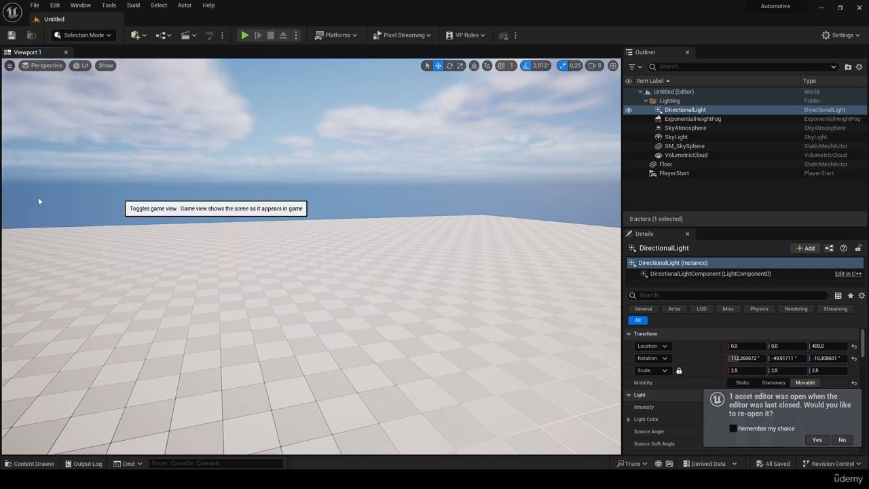
pyautogui.press('g')
pyautogui.click(9, 69)
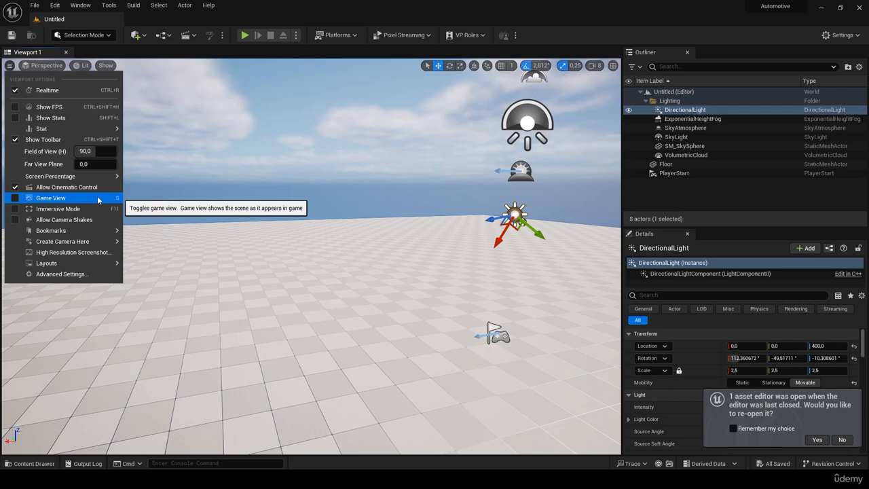
# Step: Switch the viewport from Perspective to the Top orthographic view
pyautogui.click(55, 66)
pyautogui.click(55, 66)
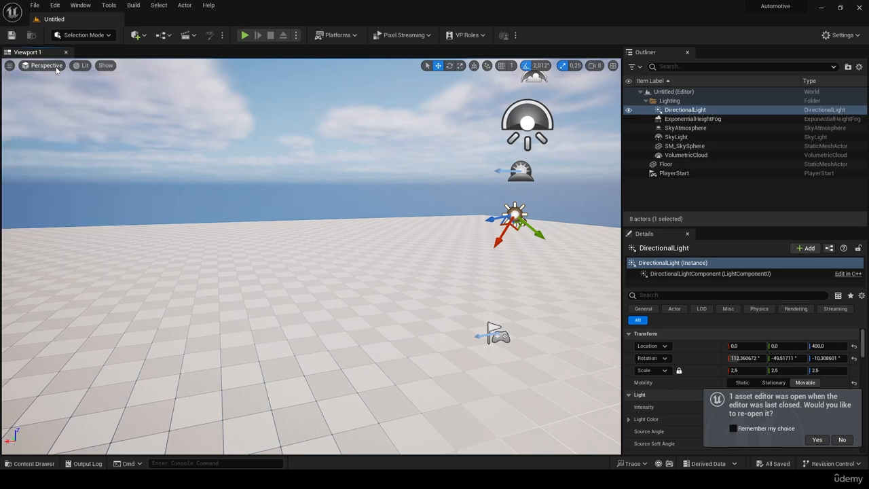
pyautogui.click(56, 66)
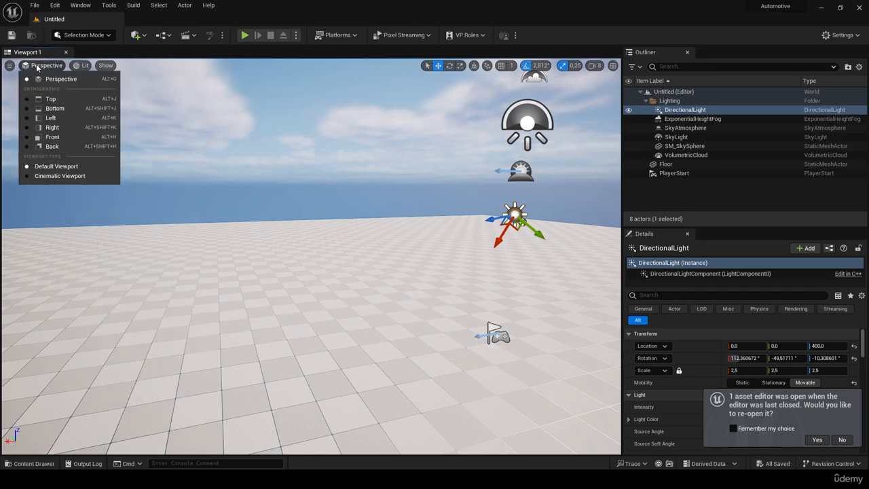
pyautogui.click(50, 99)
pyautogui.scroll(-3, 224, 173)
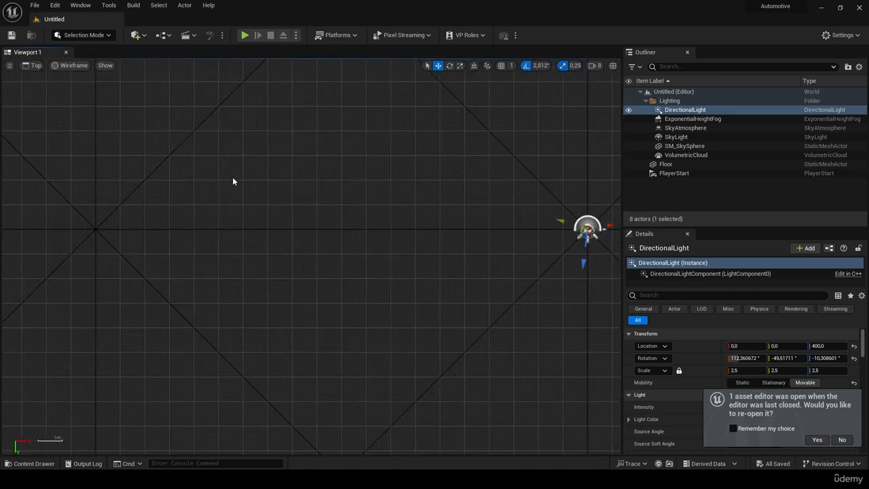
pyautogui.scroll(3, 233, 175)
# Step: Change the Top viewport's view mode from Wireframe to Lit
pyautogui.click(74, 67)
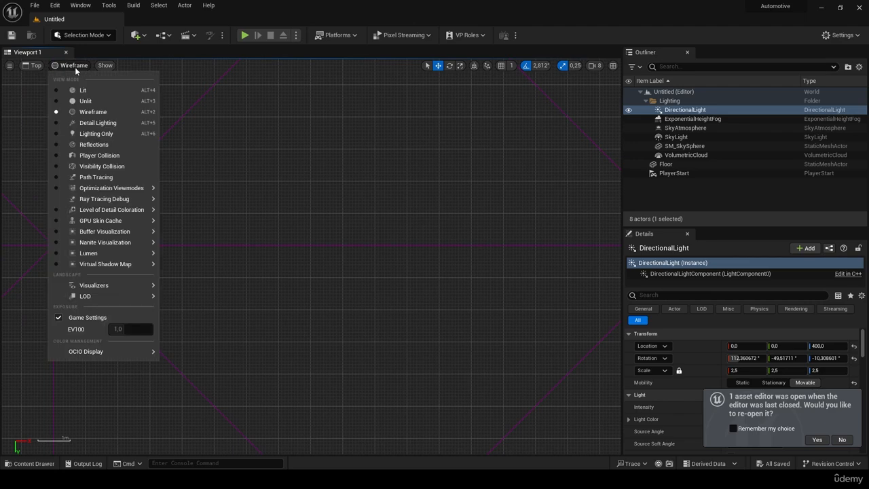
pyautogui.click(85, 89)
pyautogui.scroll(-3, 359, 248)
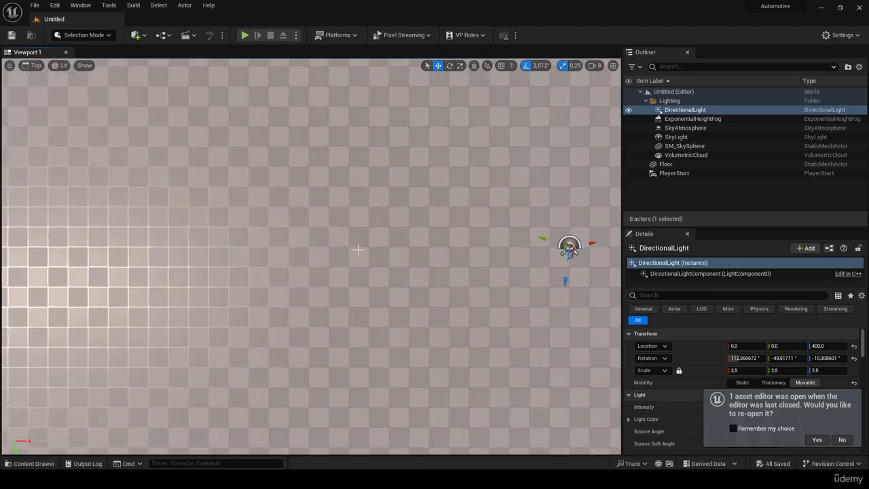
pyautogui.scroll(1, 359, 248)
# Step: Set the Top viewport's view mode to Wireframe and look over the scene
pyautogui.click(36, 65)
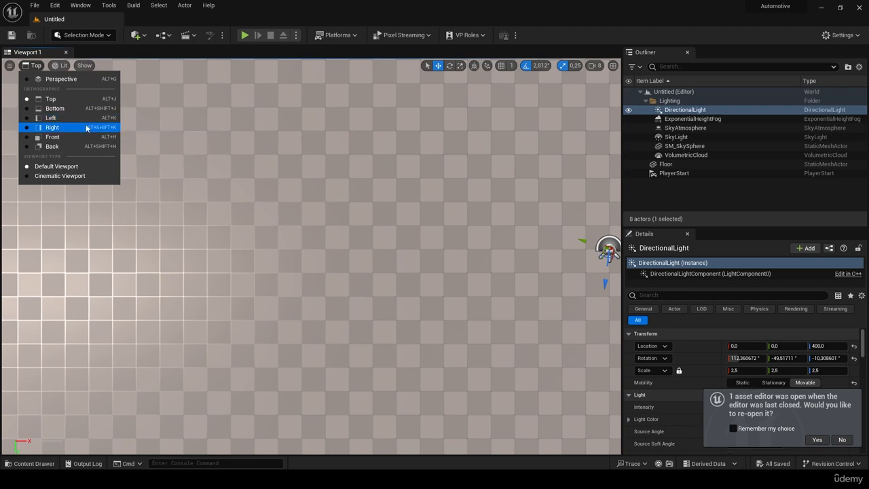
pyautogui.click(61, 65)
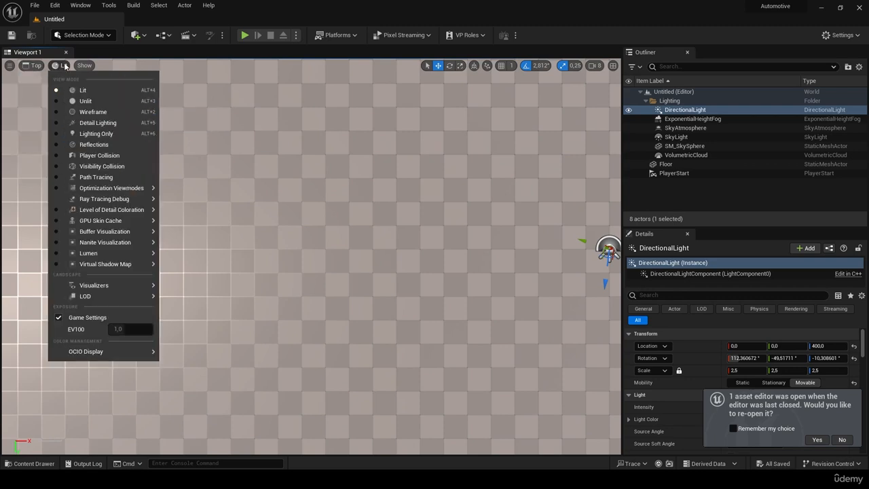
pyautogui.click(89, 112)
pyautogui.moveTo(214, 142); pyautogui.dragTo(170, 143, button='right')
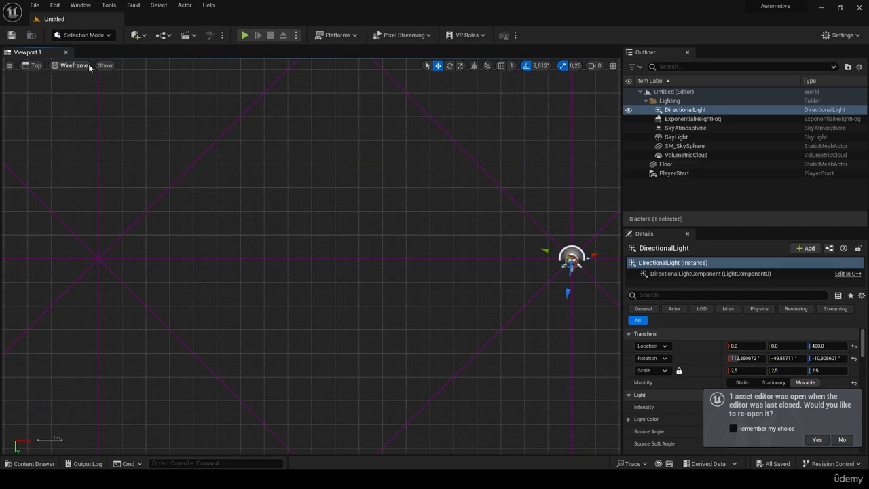
# Step: Return the Top viewport to the Lit view mode
pyautogui.click(75, 65)
pyautogui.click(84, 90)
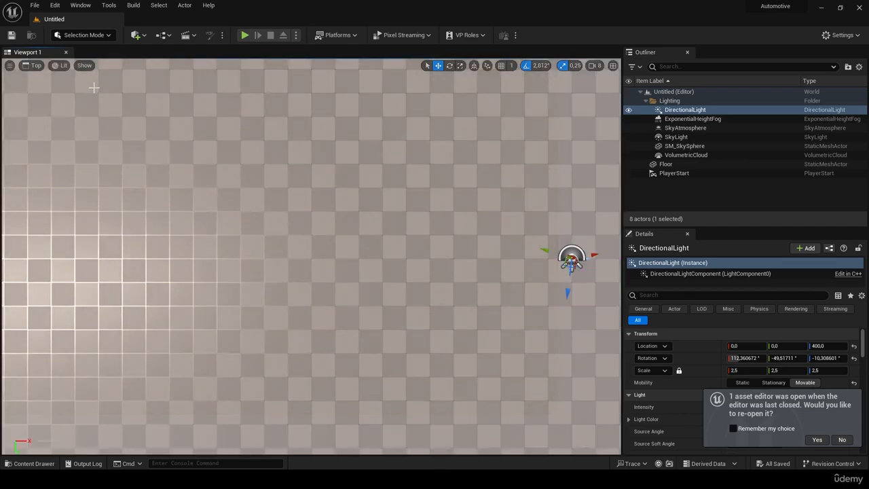
pyautogui.moveTo(294, 223); pyautogui.dragTo(315, 188, button='right')
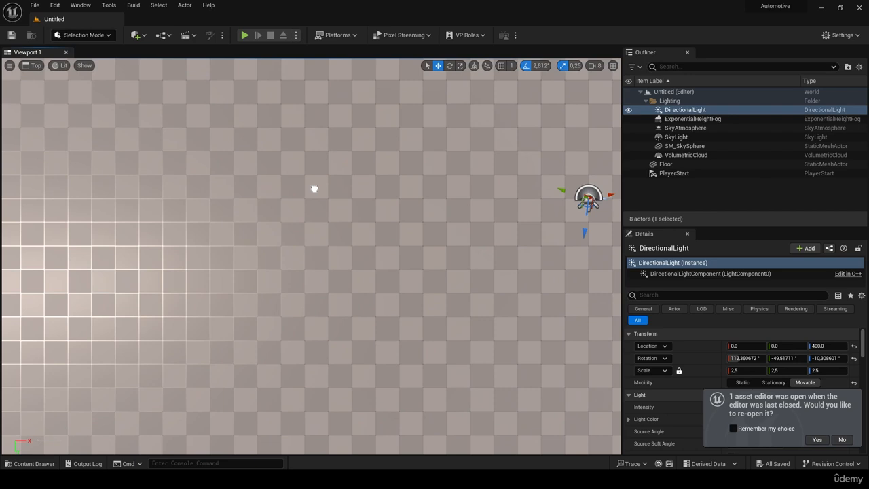
# Step: Switch the viewport to the Bottom orthographic view and examine the floor from below at different distances
pyautogui.click(36, 65)
pyautogui.click(55, 103)
pyautogui.click(34, 65)
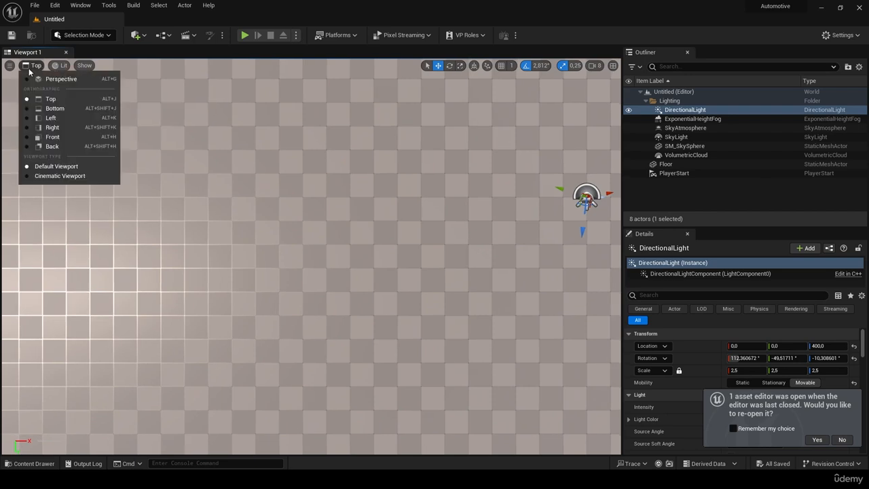
pyautogui.click(52, 112)
pyautogui.scroll(5, 229, 229)
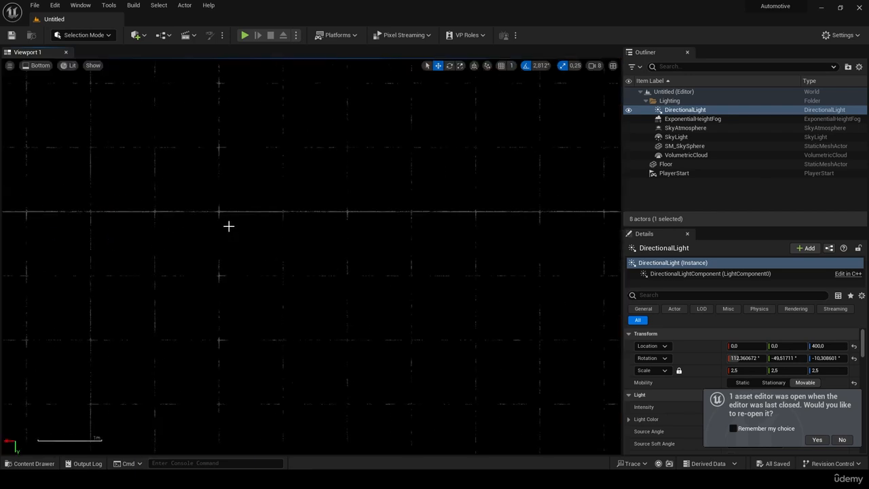
pyautogui.scroll(-4, 229, 226)
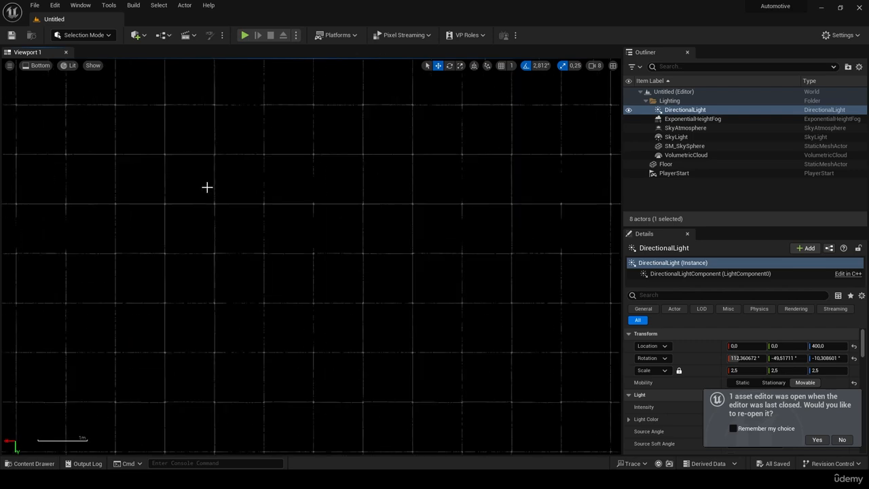
pyautogui.scroll(-1, 209, 190)
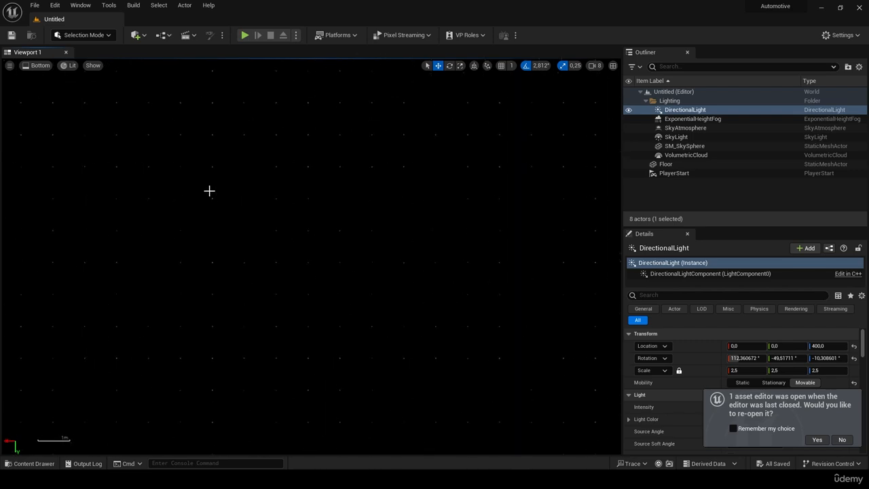
pyautogui.scroll(6, 209, 191)
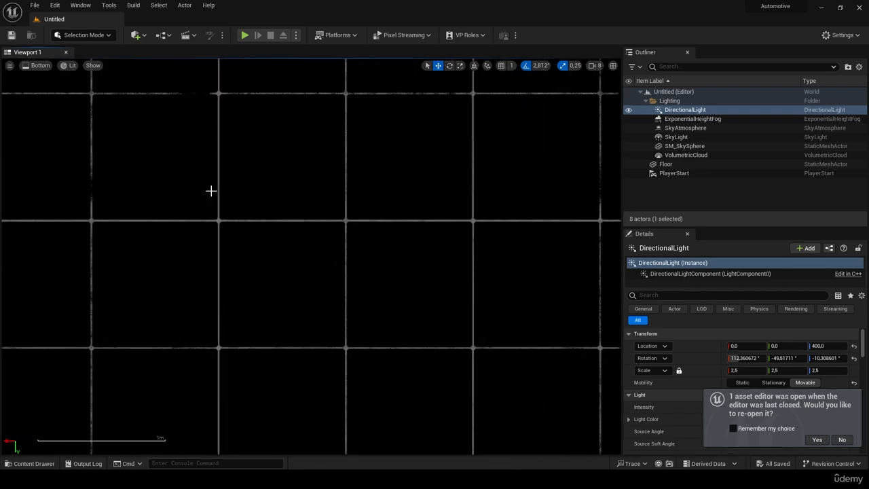
# Step: Switch the viewport to the Left orthographic view and centre the scene's actors at a closer distance
pyautogui.click(40, 65)
pyautogui.click(63, 118)
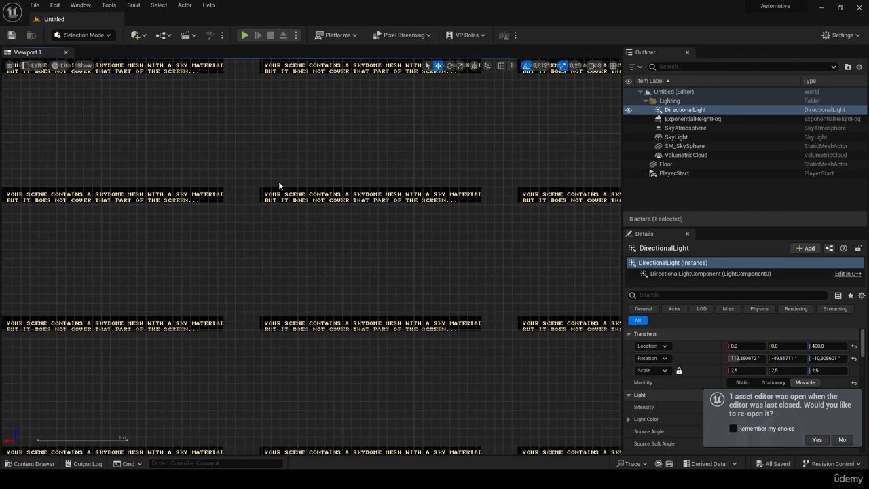
pyautogui.scroll(-3, 277, 184)
pyautogui.scroll(-5, 271, 172)
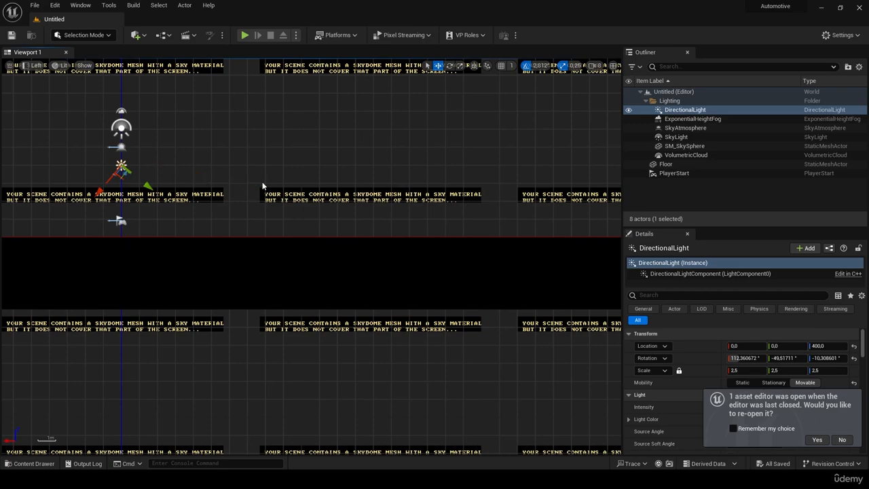
pyautogui.moveTo(237, 168); pyautogui.dragTo(403, 209, button='right')
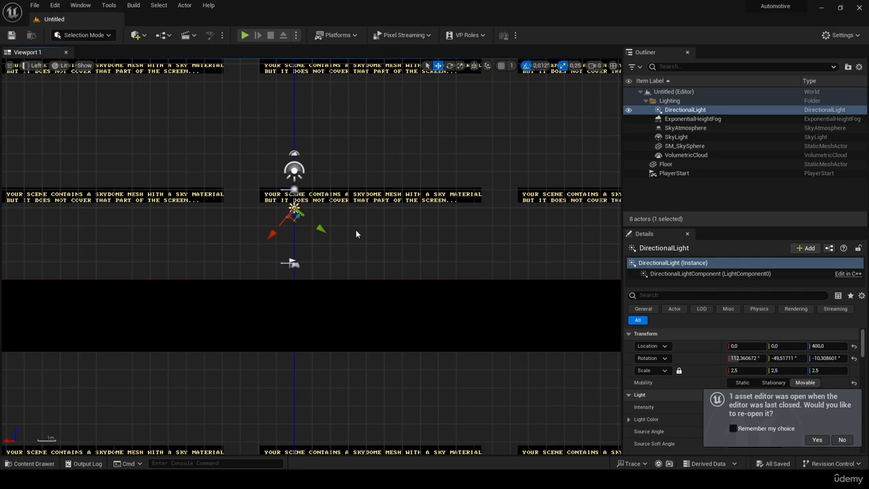
pyautogui.moveTo(349, 227); pyautogui.dragTo(403, 235, button='right')
pyautogui.scroll(4, 407, 256)
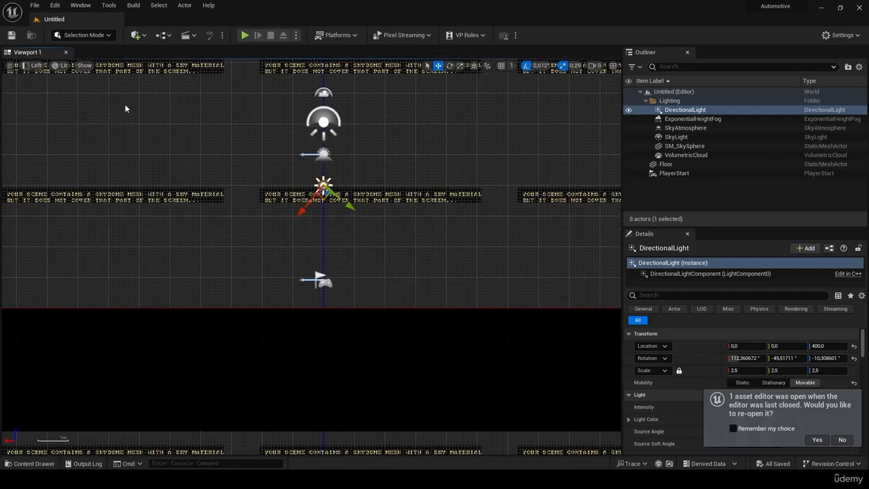
# Step: Switch the viewport from the Left to the Front orthographic view
pyautogui.click(61, 65)
pyautogui.click(35, 66)
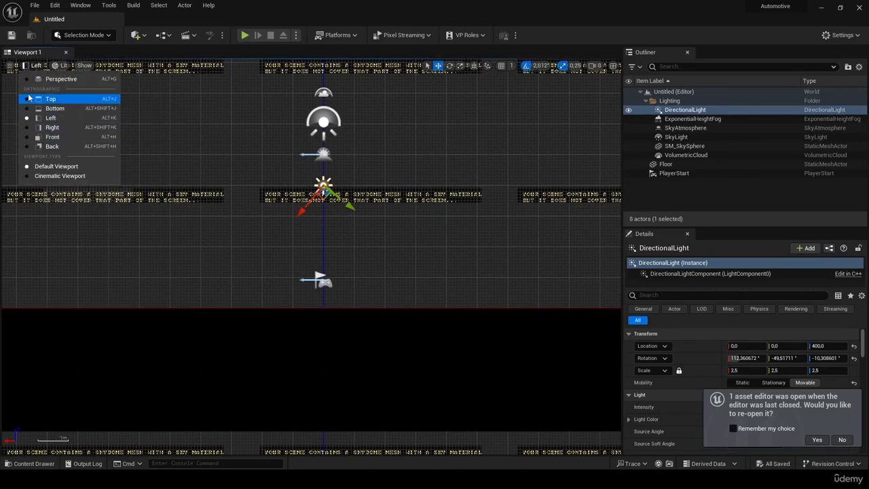
pyautogui.click(55, 137)
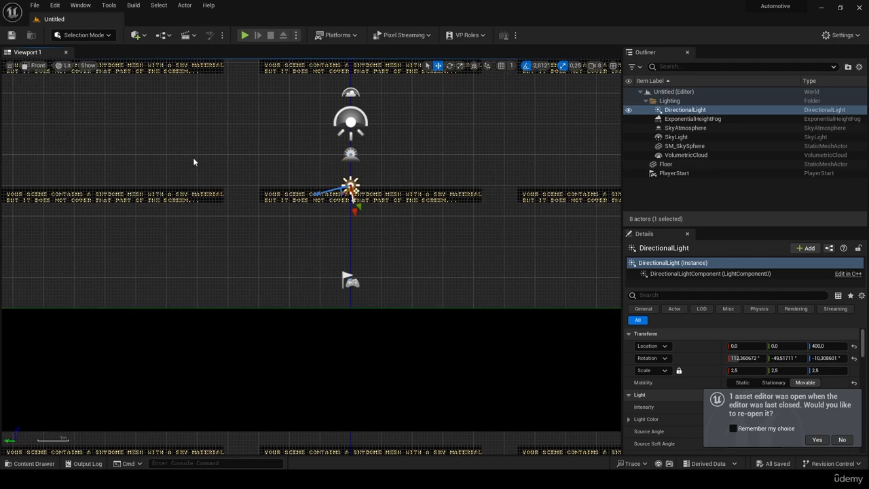
# Step: Return the viewport to the Perspective view and look around the scene
pyautogui.click(35, 65)
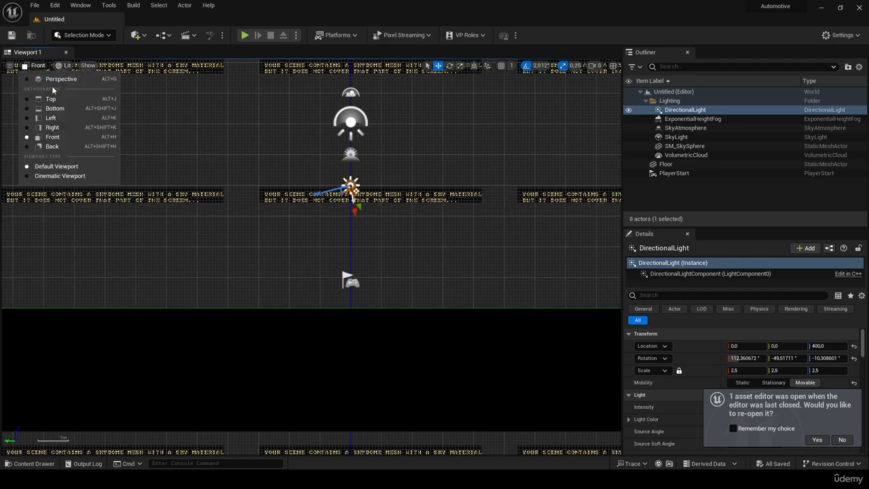
pyautogui.click(51, 78)
pyautogui.moveTo(230, 165); pyautogui.dragTo(268, 217, button='right')
# Step: Set the perspective viewport's view mode to Unlit and examine the scene from different angles
pyautogui.click(82, 66)
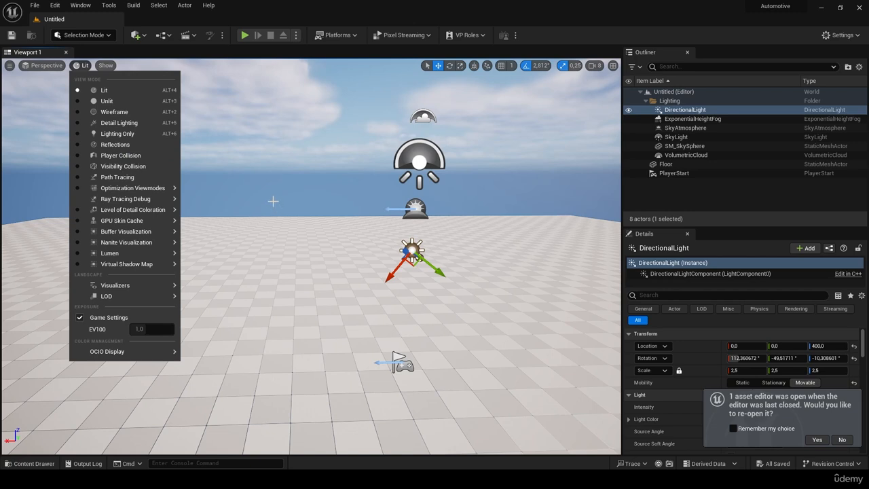
pyautogui.click(124, 101)
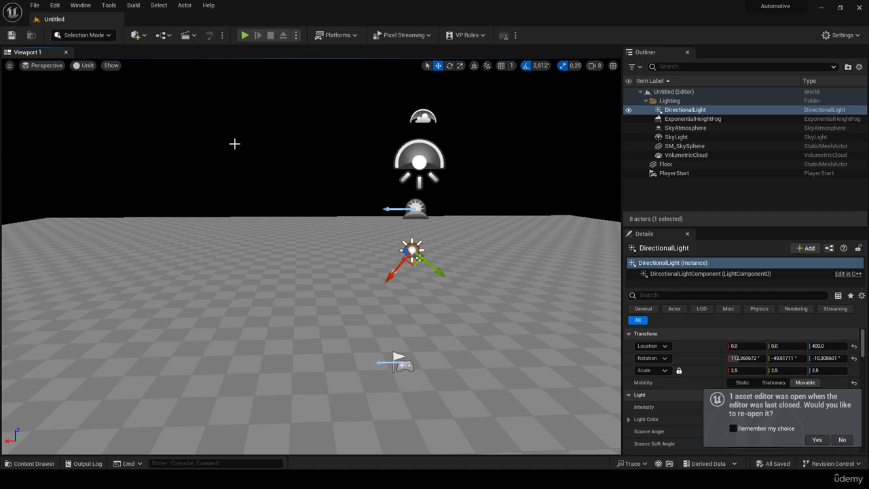
pyautogui.click(86, 66)
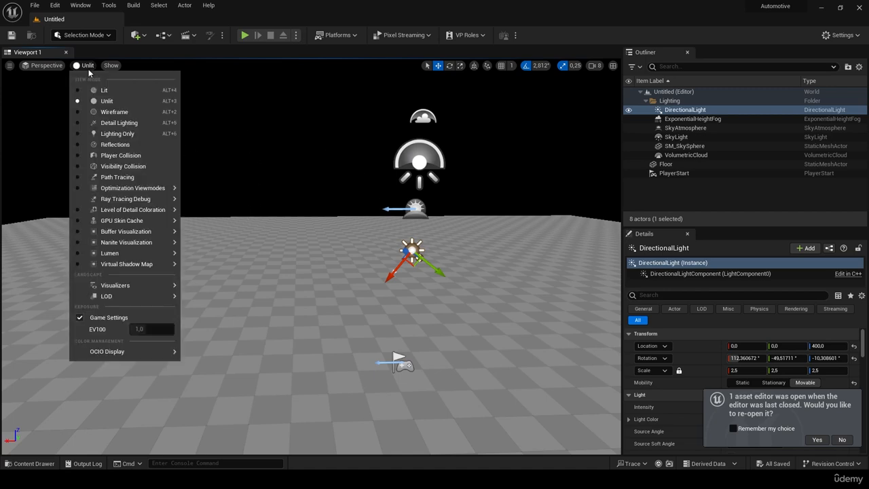
pyautogui.click(102, 101)
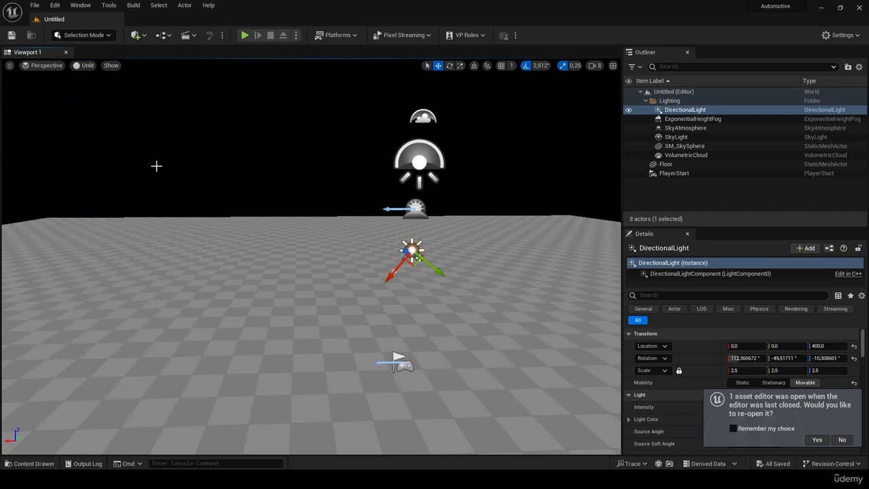
pyautogui.moveTo(157, 167); pyautogui.dragTo(141, 140, button='right')
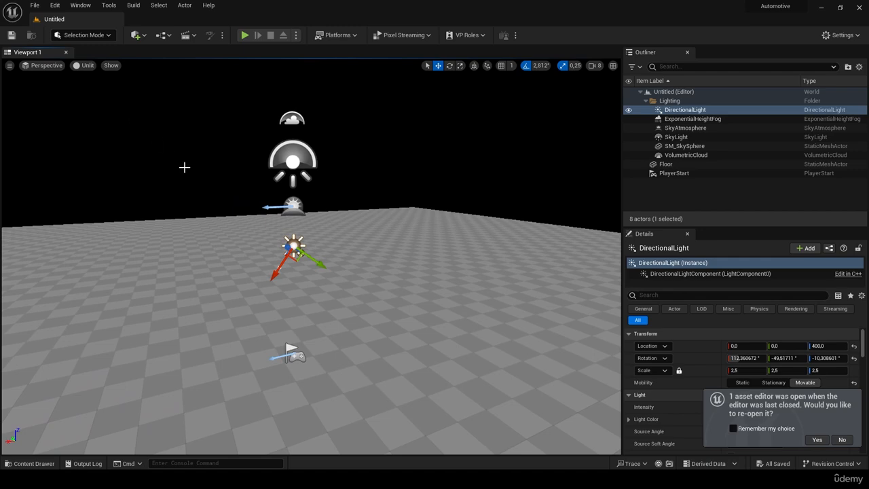
pyautogui.moveTo(153, 168); pyautogui.dragTo(125, 134, button='middle')
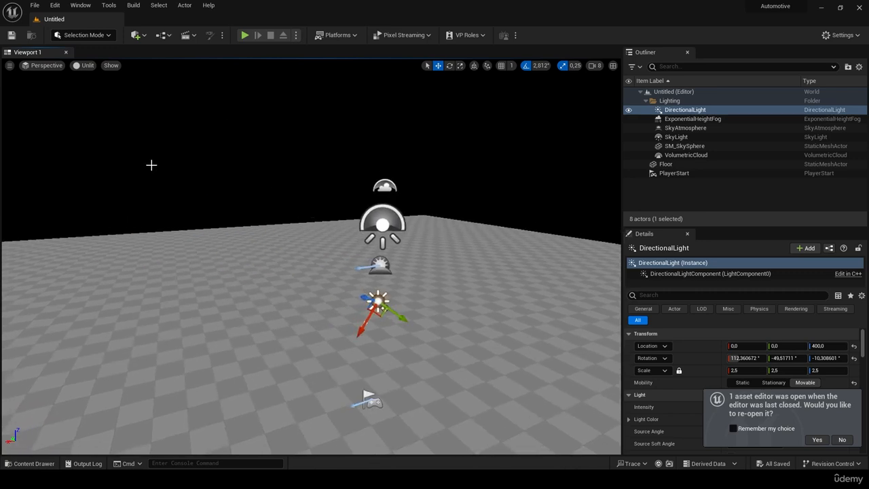
# Step: Change the perspective viewport's view mode to Wireframe
pyautogui.click(86, 65)
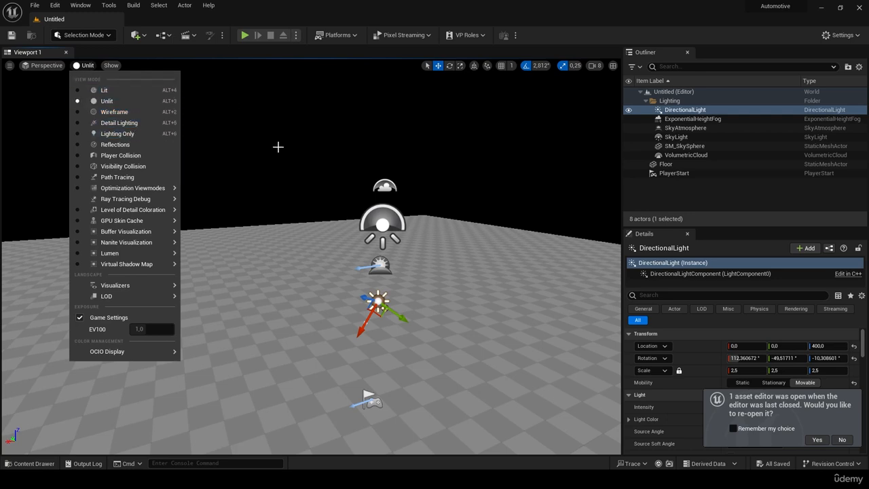
pyautogui.click(114, 112)
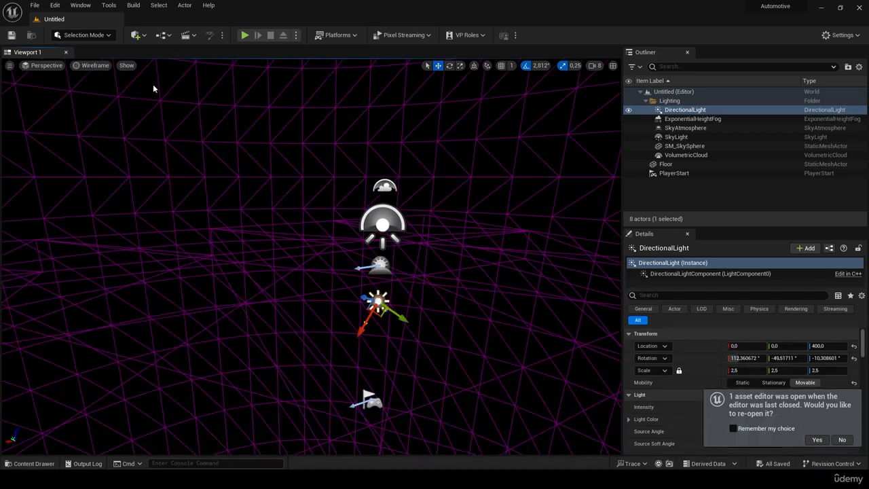
# Step: Set the perspective viewport's view mode to Path Tracing and examine the rendered floor and sky from several camera positions
pyautogui.click(80, 65)
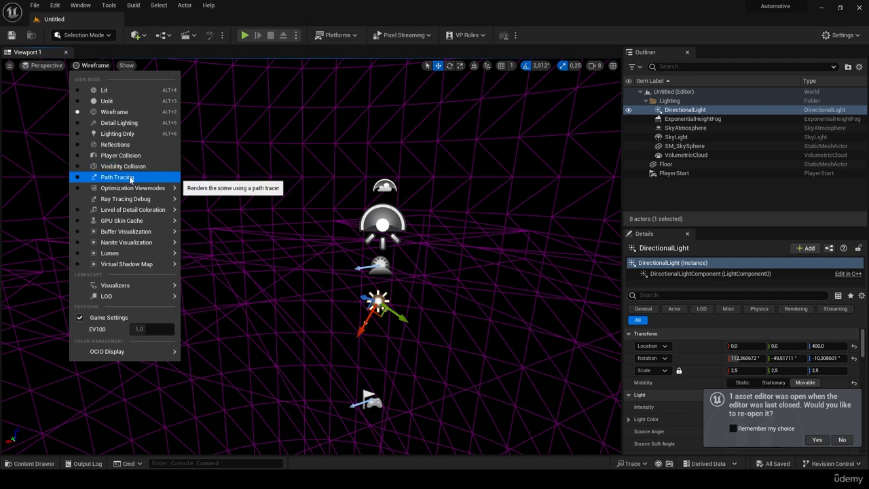
pyautogui.moveTo(155, 209)
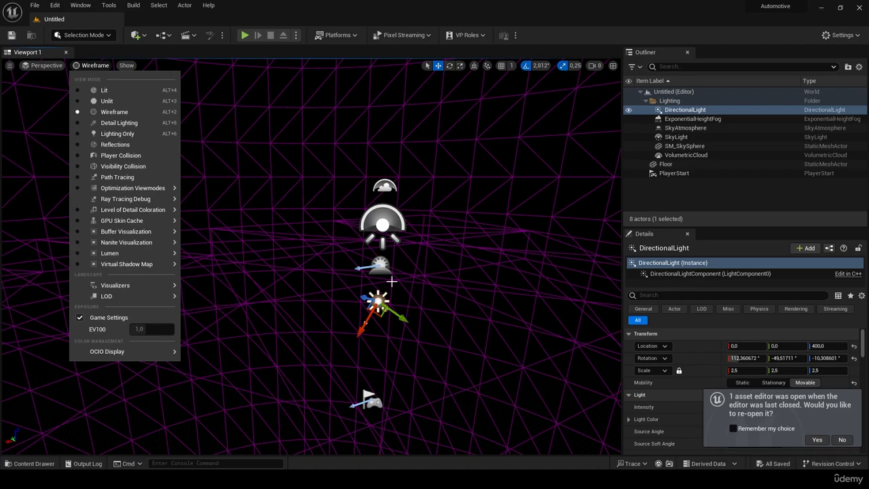
pyautogui.click(112, 177)
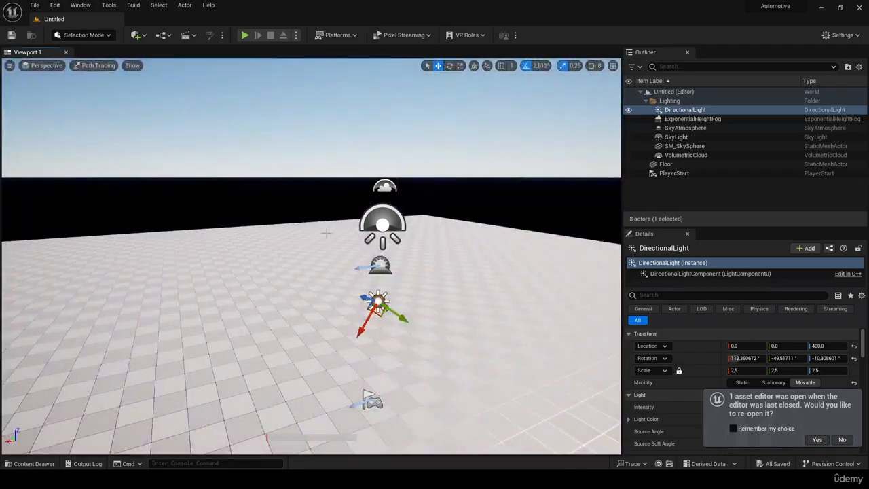
pyautogui.moveTo(322, 238)
pyautogui.mouseDown(button='right')
pyautogui.moveTo(203, 237)
pyautogui.moveTo(210, 176)
pyautogui.moveTo(322, 237)
pyautogui.mouseUp(button='right')
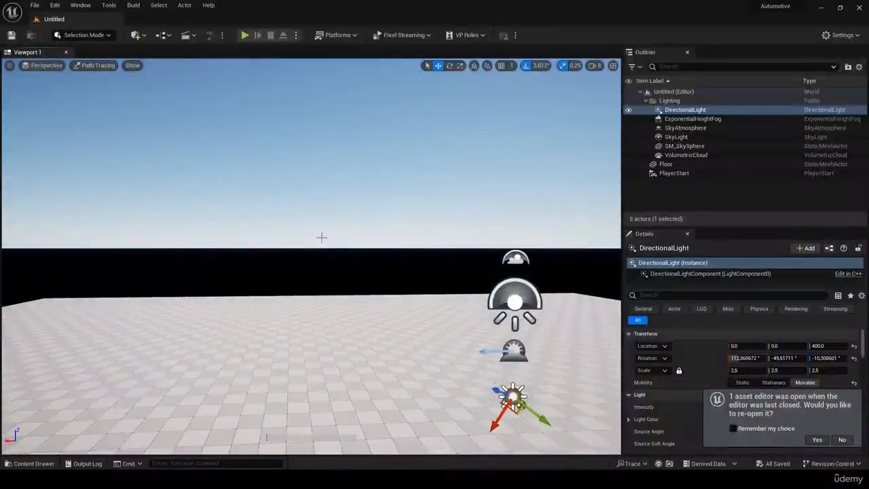
pyautogui.moveTo(311, 250); pyautogui.dragTo(245, 291, button='middle')
pyautogui.moveTo(320, 242)
pyautogui.mouseDown(button='right')
pyautogui.moveTo(423, 258)
pyautogui.moveTo(380, 250)
pyautogui.moveTo(451, 291)
pyautogui.moveTo(442, 250)
pyautogui.moveTo(401, 238)
pyautogui.moveTo(326, 251)
pyautogui.moveTo(308, 270)
pyautogui.mouseUp(button='right')
pyautogui.scroll(-1, 370, 315)
pyautogui.moveTo(370, 315)
pyautogui.mouseDown(button='right')
pyautogui.moveTo(330, 316)
pyautogui.moveTo(357, 312)
pyautogui.mouseUp(button='right')
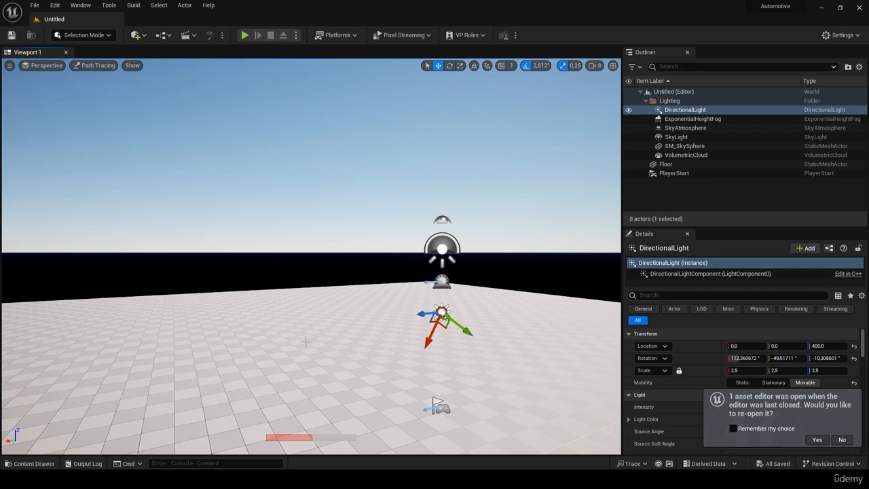
# Step: Return the perspective viewport to the Lit view mode
pyautogui.click(95, 80)
pyautogui.click(93, 65)
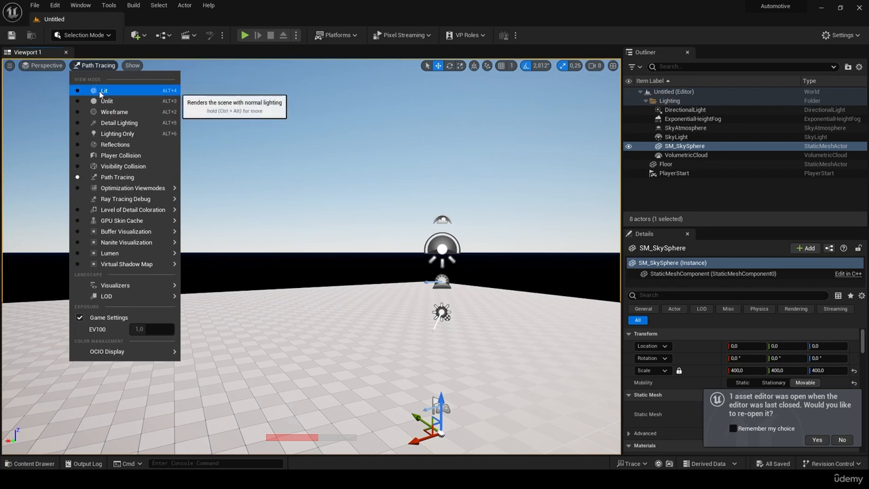
pyautogui.click(103, 91)
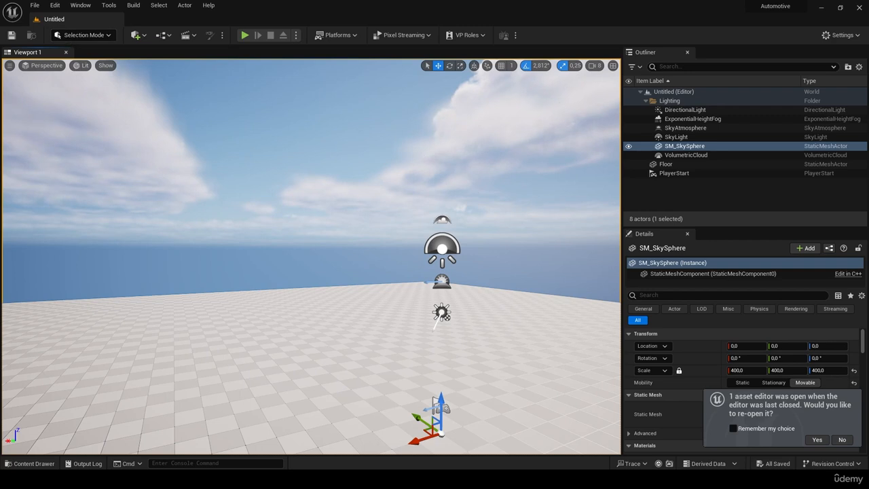
pyautogui.click(79, 67)
pyautogui.click(106, 66)
pyautogui.click(54, 6)
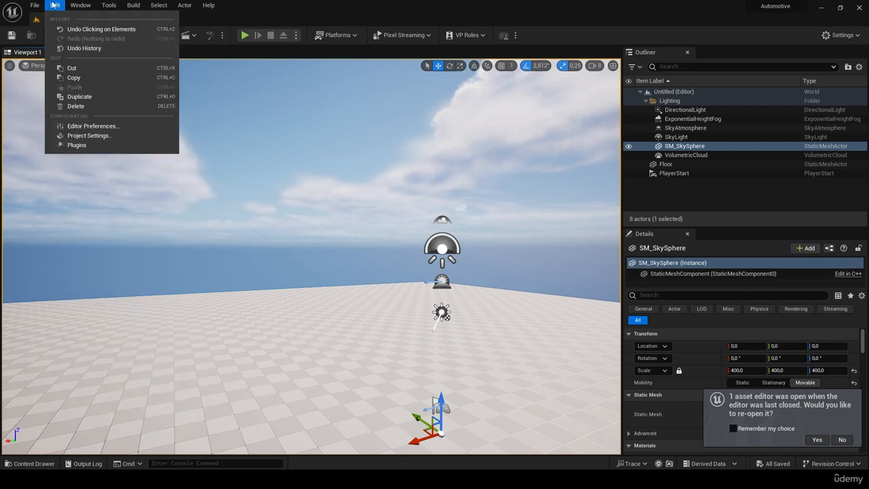
pyautogui.press('Escape')
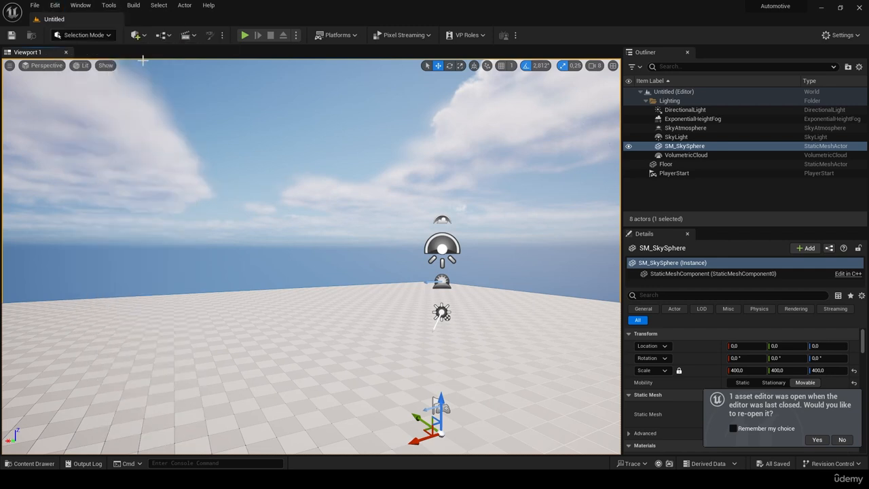
pyautogui.click(82, 65)
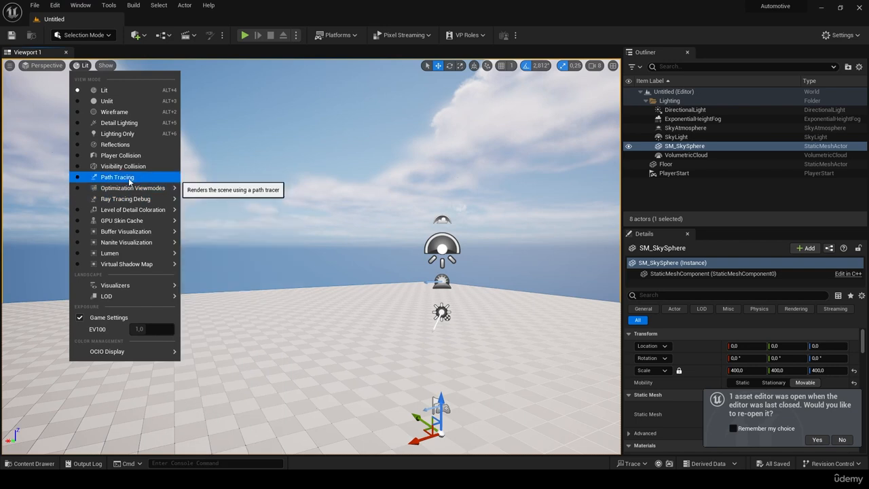
# Step: Open the Engine Rendering section of the Project Settings
pyautogui.click(54, 7)
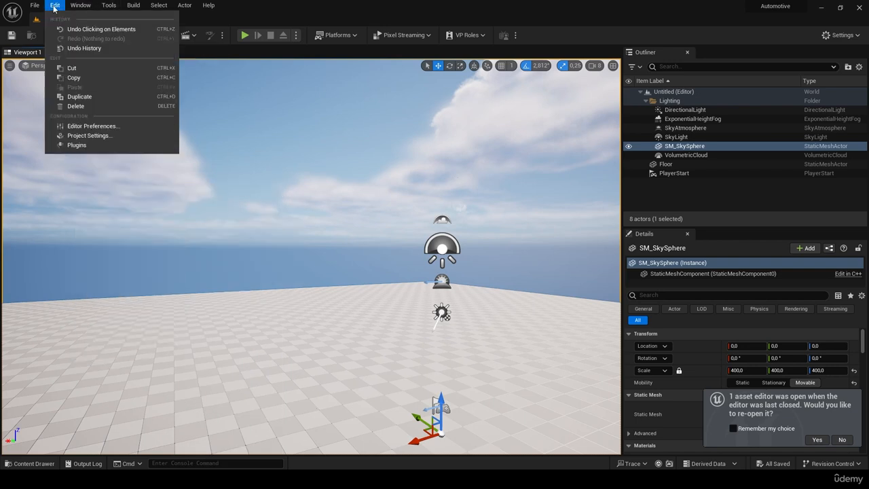
pyautogui.click(89, 135)
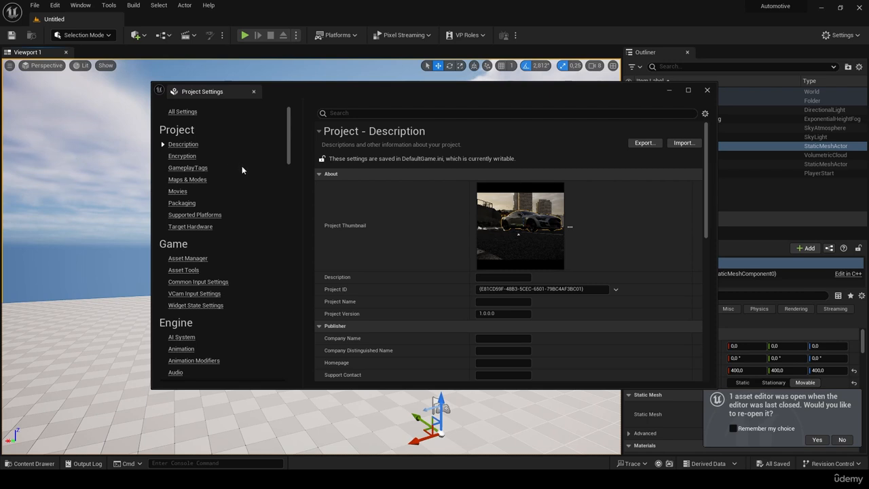
pyautogui.scroll(-5, 237, 177)
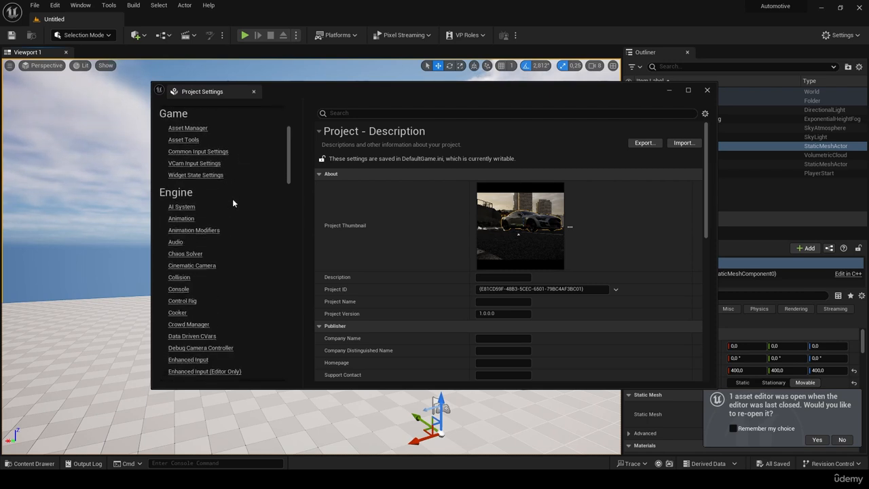
pyautogui.scroll(-1, 242, 192)
pyautogui.scroll(-5, 238, 299)
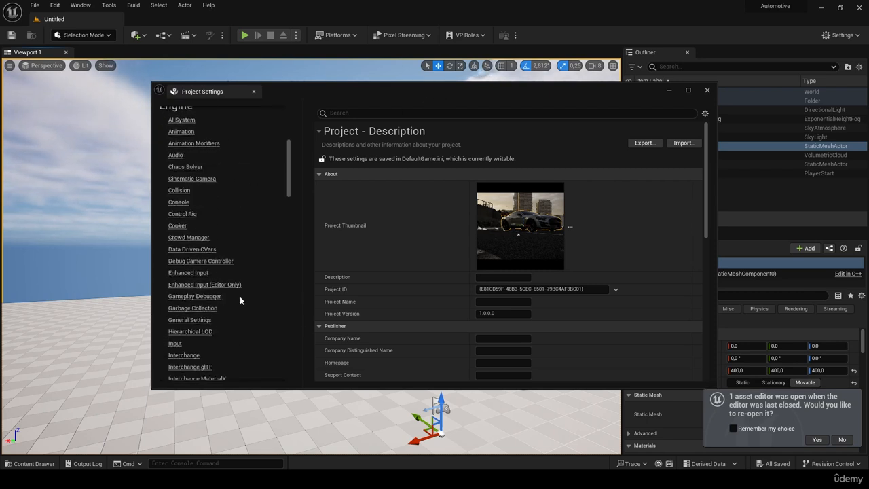
pyautogui.scroll(-4, 241, 302)
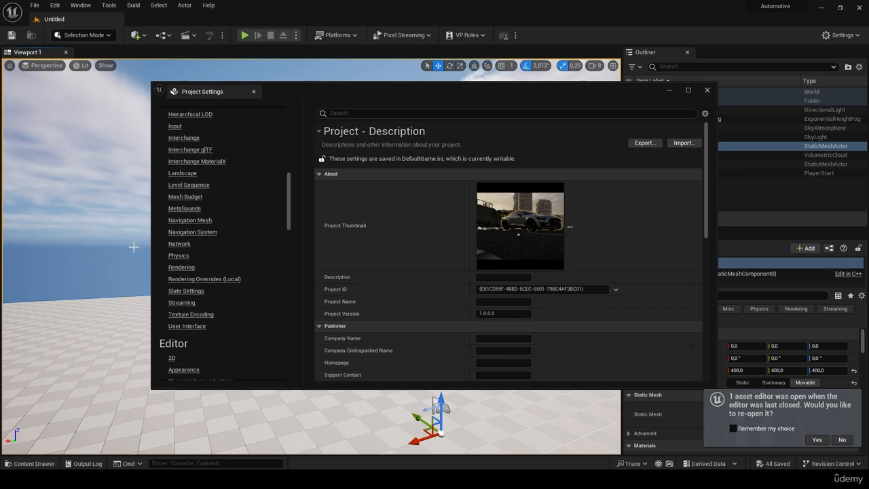
pyautogui.click(181, 268)
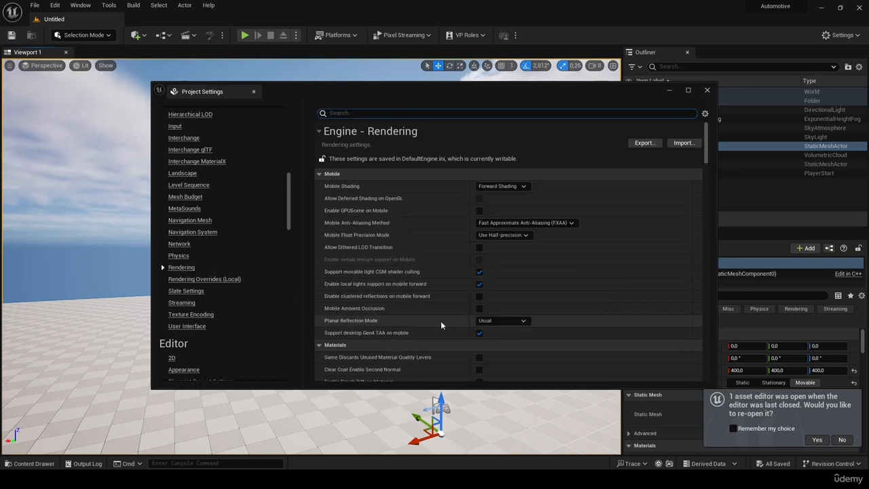
# Step: Look through the rendering settings to the Hardware Ray Tracing group and examine the hardware ray tracing and Path Tracing options
pyautogui.scroll(-6, 458, 309)
pyautogui.scroll(-5, 458, 310)
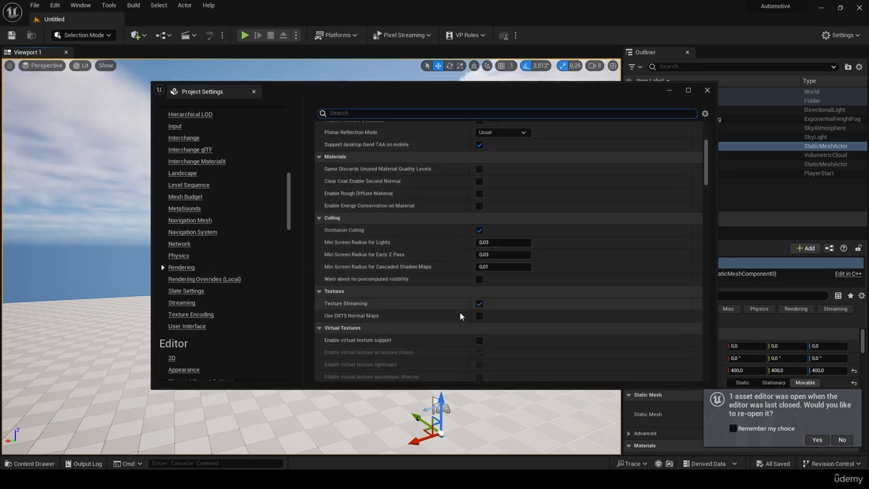
pyautogui.scroll(-5, 460, 315)
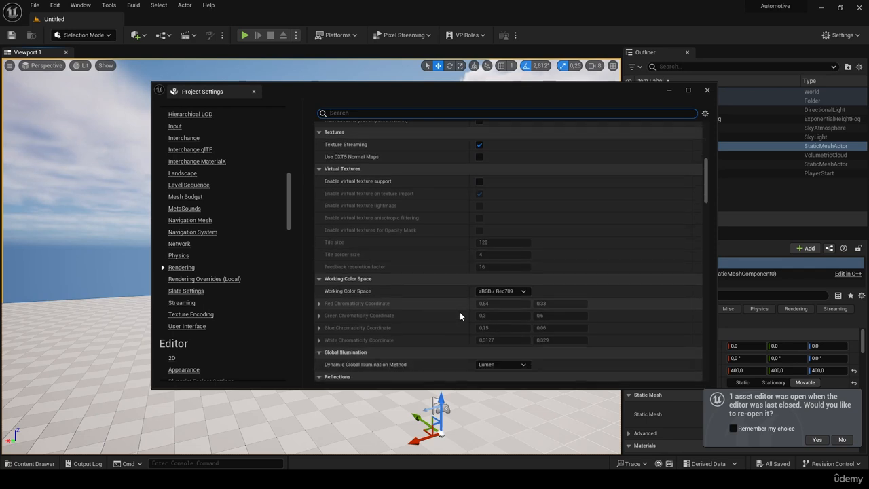
pyautogui.scroll(-4, 437, 332)
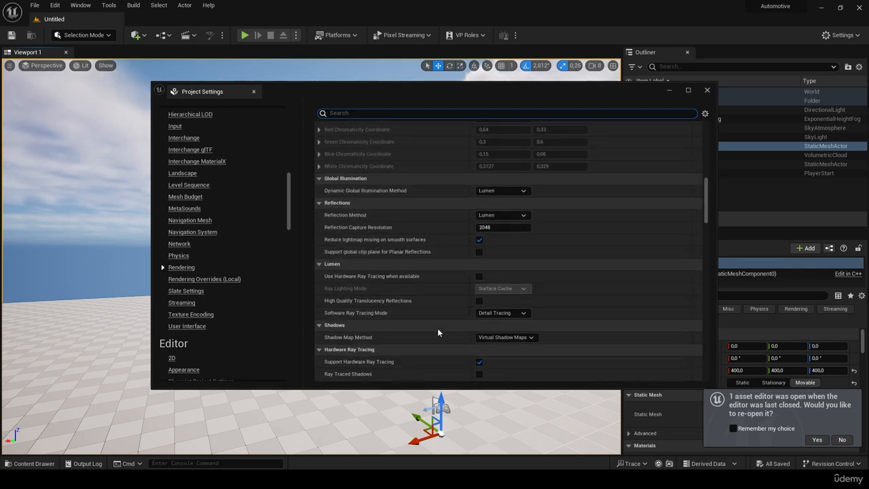
pyautogui.scroll(-2, 358, 257)
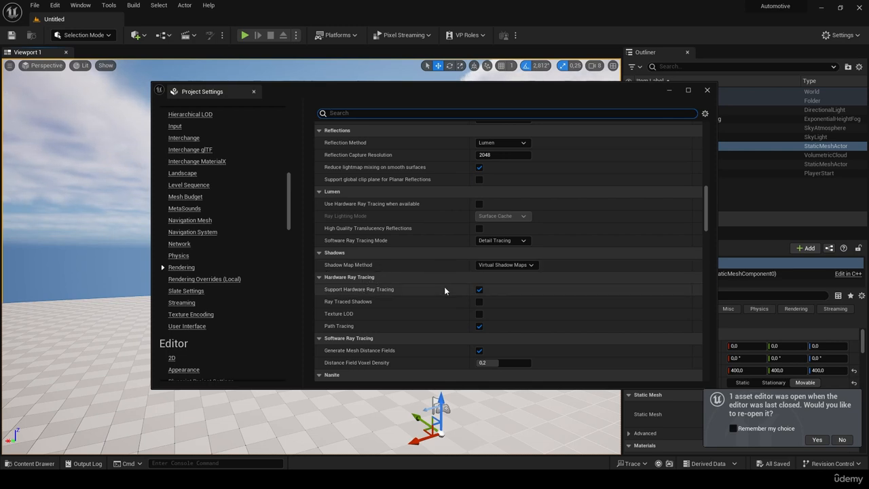
# Step: Examine the Path Tracing checkbox under Hardware Ray Tracing and the neighbouring rendering settings down to Translucency
pyautogui.click(478, 324)
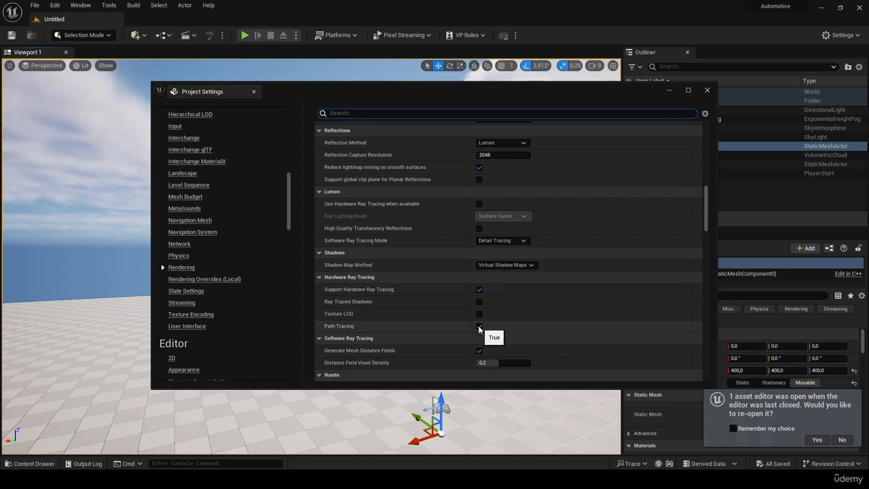
pyautogui.click(479, 325)
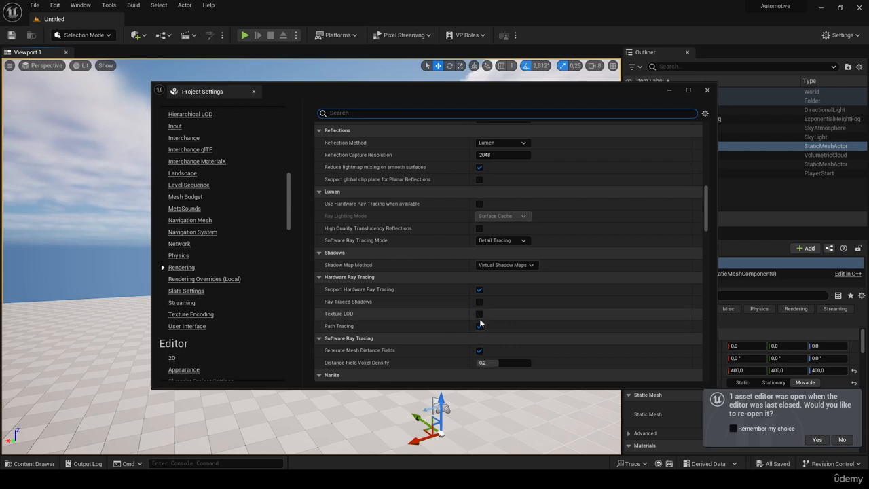
pyautogui.scroll(-2, 479, 309)
pyautogui.scroll(-3, 478, 292)
pyautogui.scroll(-5, 479, 293)
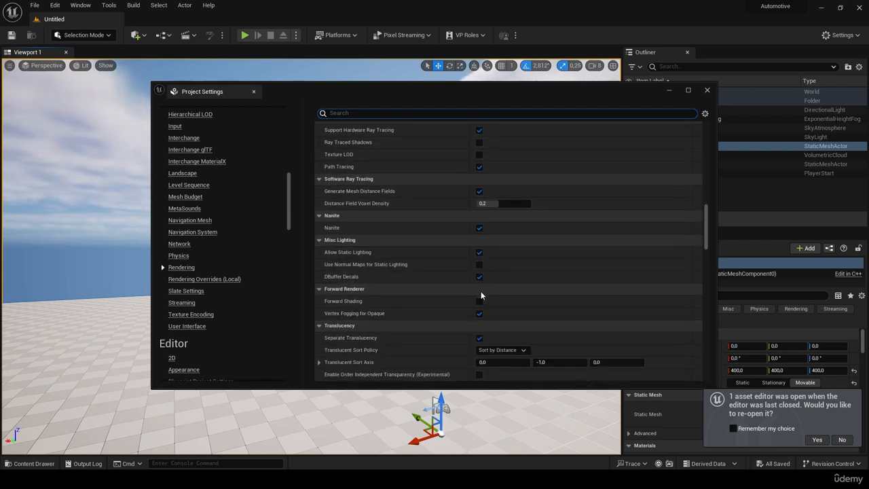
pyautogui.scroll(6, 487, 292)
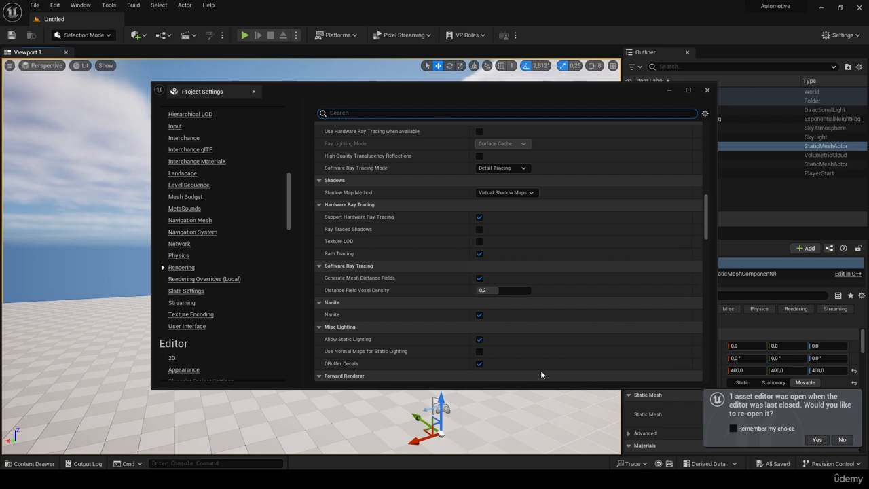
# Step: Switch the Path Tracing option off and on again, and postpone the editor restart
pyautogui.click(479, 254)
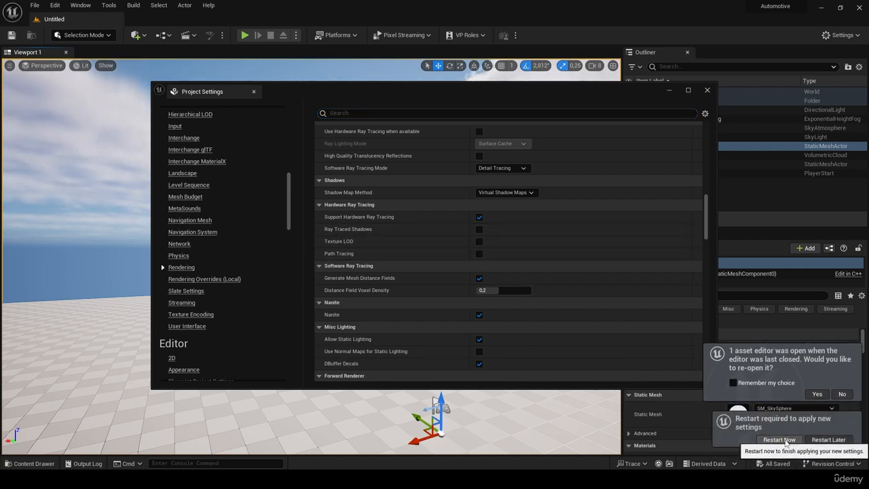
pyautogui.click(479, 254)
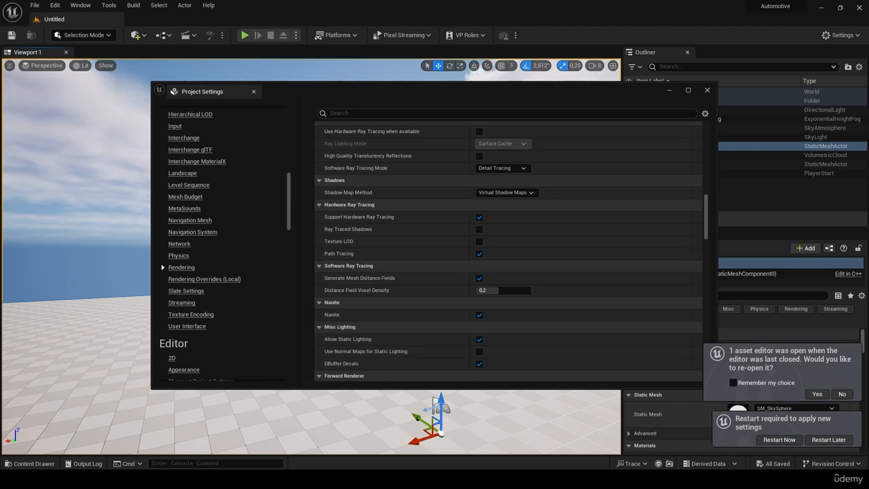
pyautogui.click(828, 439)
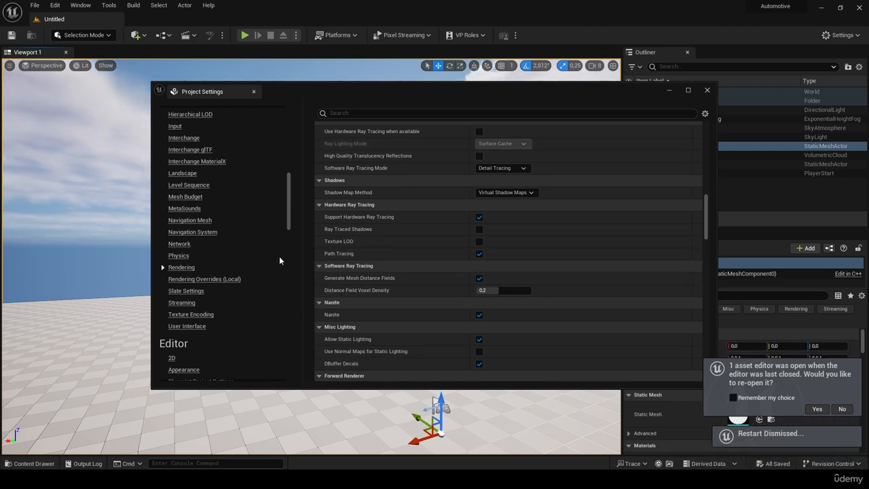
# Step: Check in the Windows platform settings that the Default RHI is DirectX 12, and close the Project Settings
pyautogui.scroll(-10, 279, 256)
pyautogui.scroll(-5, 262, 285)
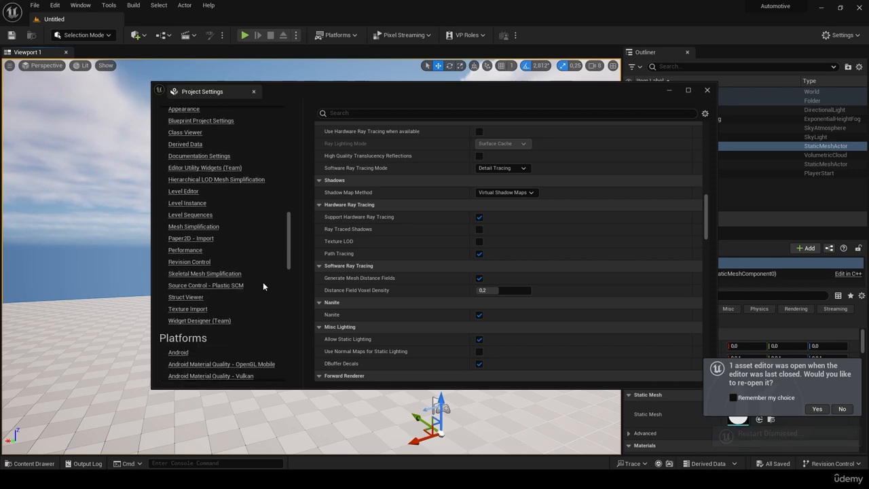
pyautogui.scroll(-5, 237, 306)
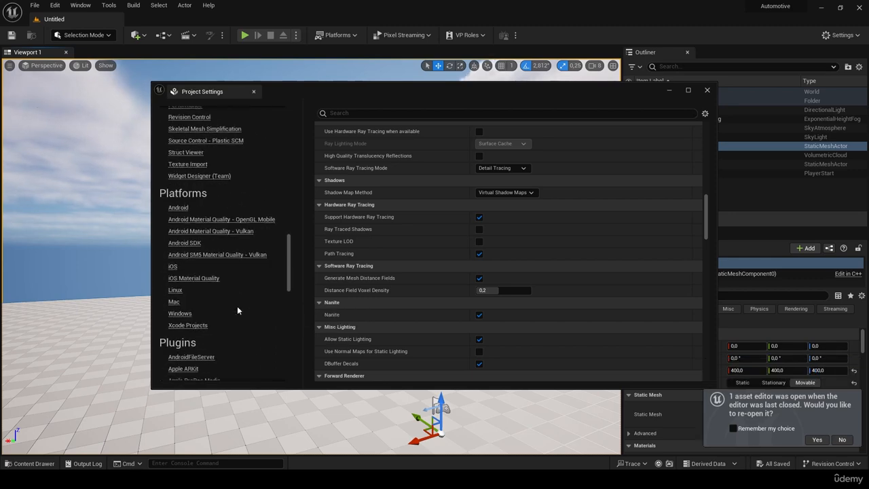
pyautogui.click(180, 313)
pyautogui.scroll(3, 531, 274)
pyautogui.scroll(8, 534, 272)
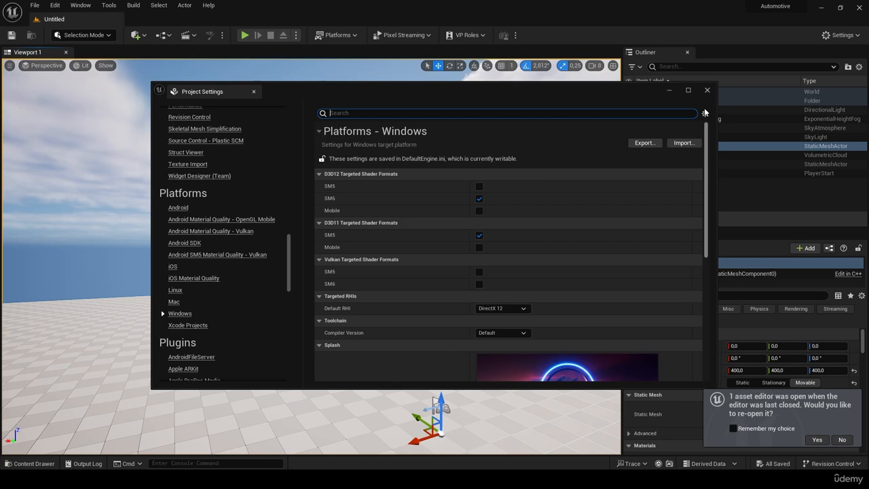
pyautogui.click(516, 308)
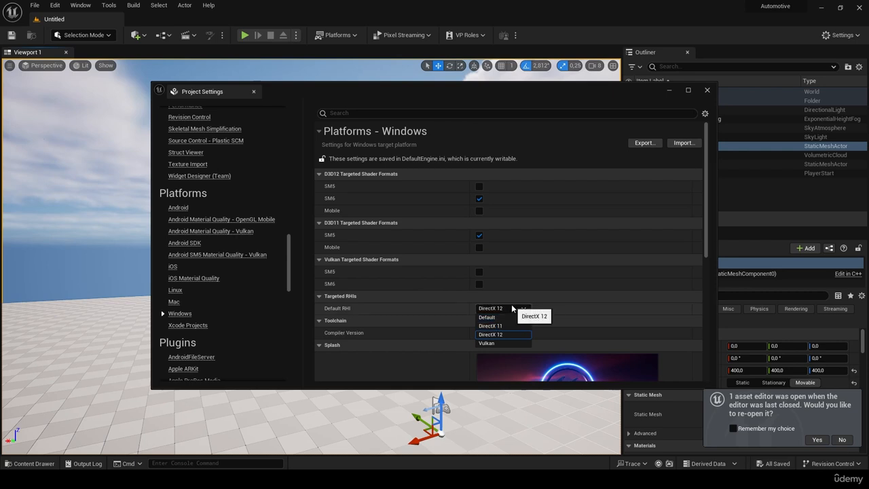
pyautogui.click(512, 308)
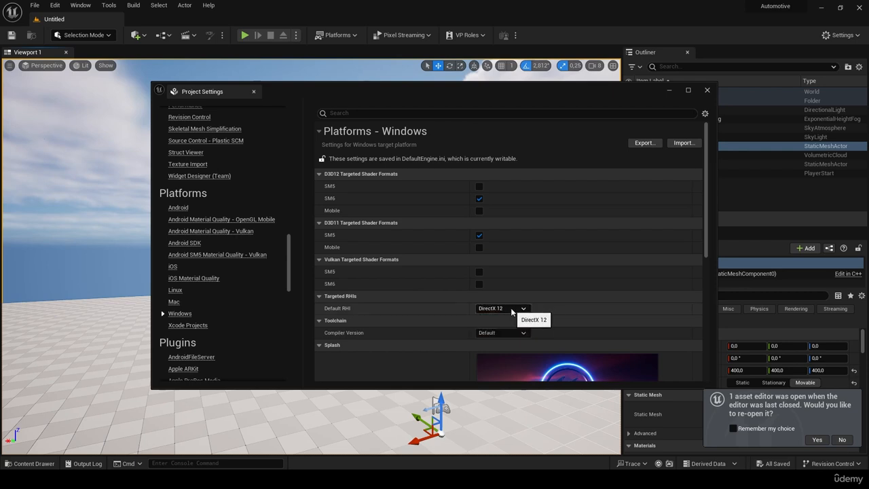
pyautogui.click(707, 90)
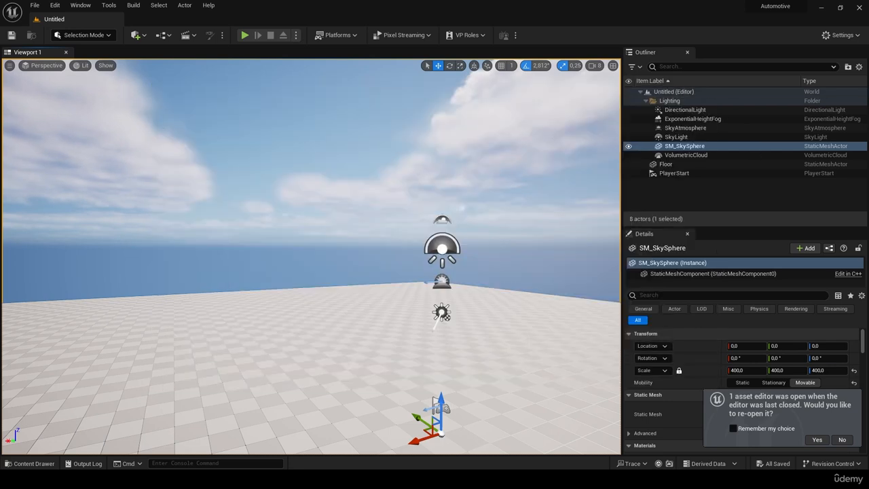
# Step: Look over the viewport's view modes, including Path Tracing, and its list of show flags
pyautogui.click(84, 65)
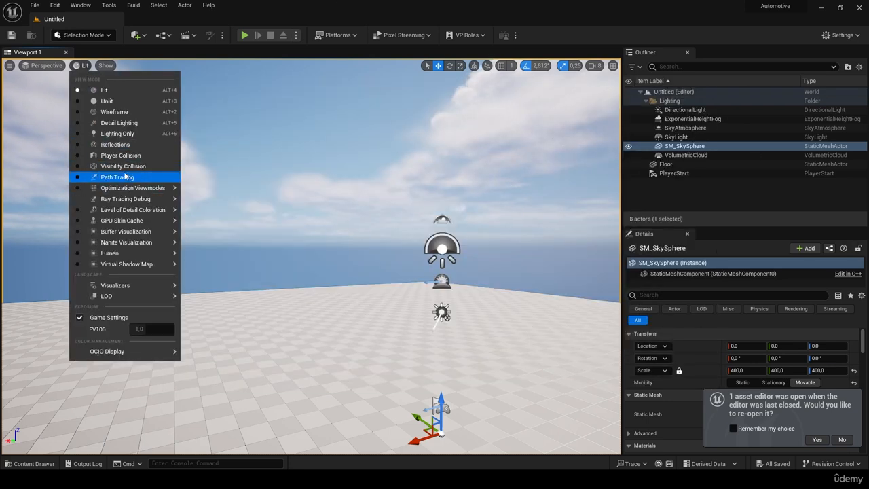
pyautogui.moveTo(119, 187)
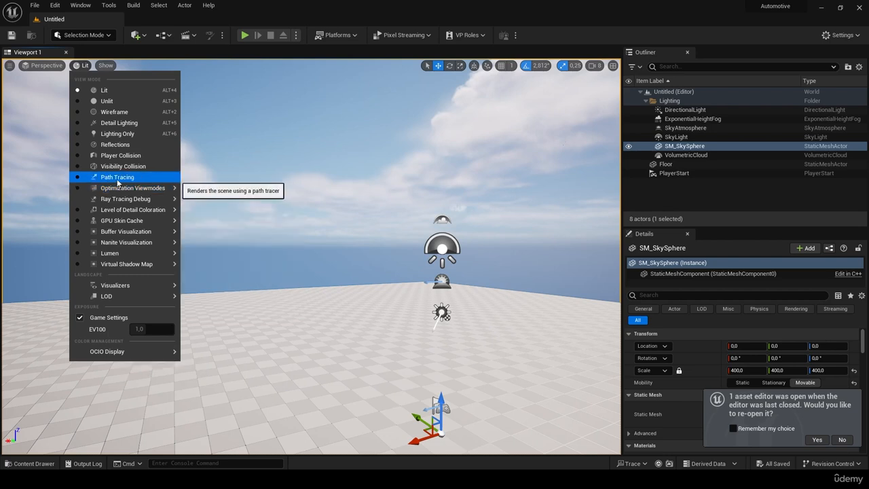
pyautogui.click(114, 66)
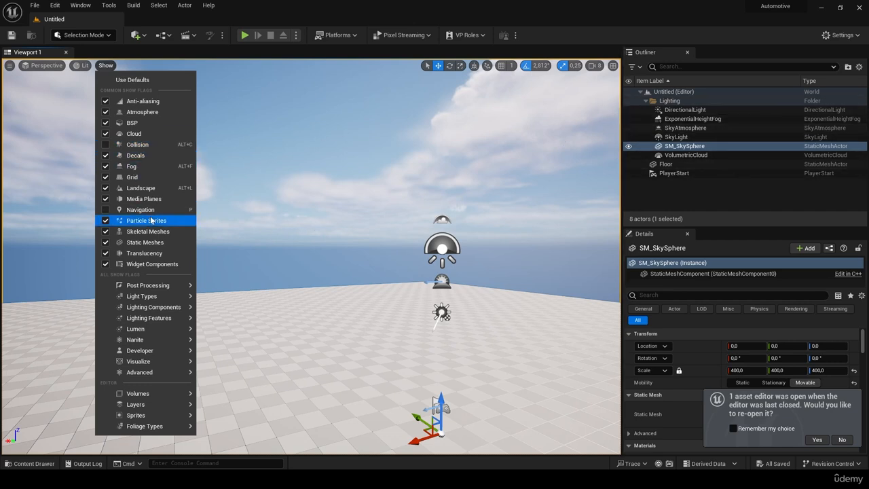
pyautogui.click(132, 64)
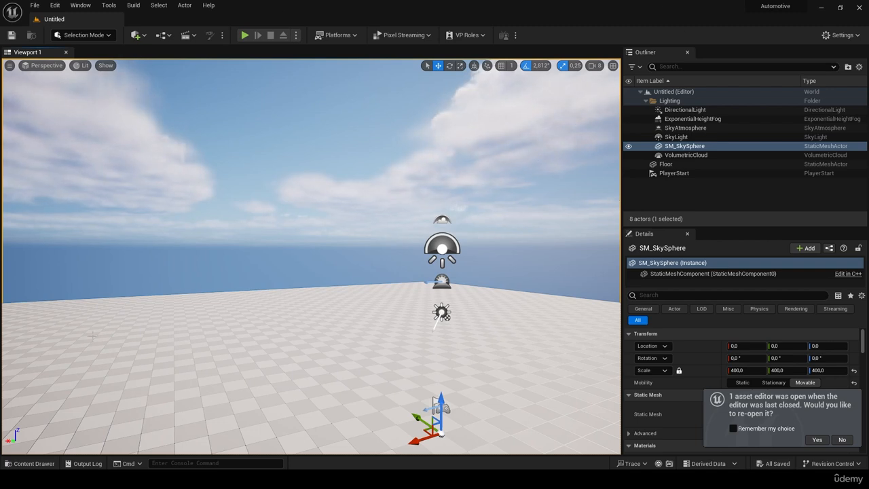
# Step: Add a Cube from the basic shapes to the level
pyautogui.click(144, 36)
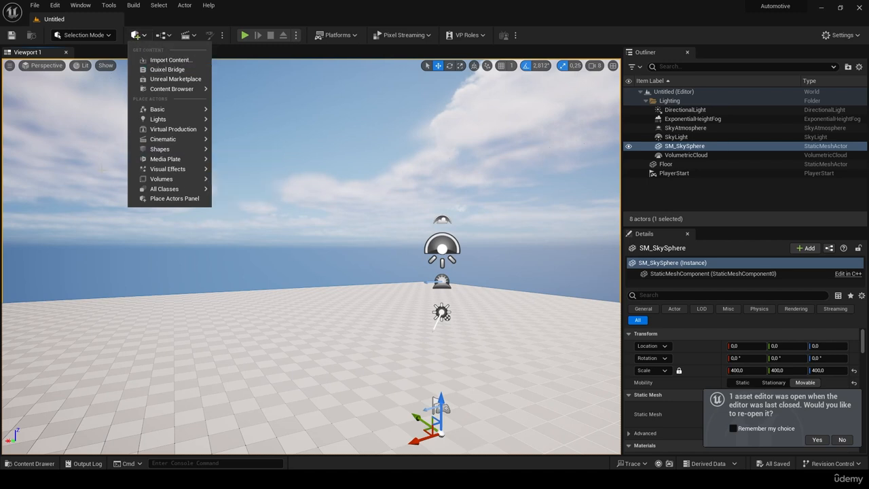
pyautogui.moveTo(201, 122)
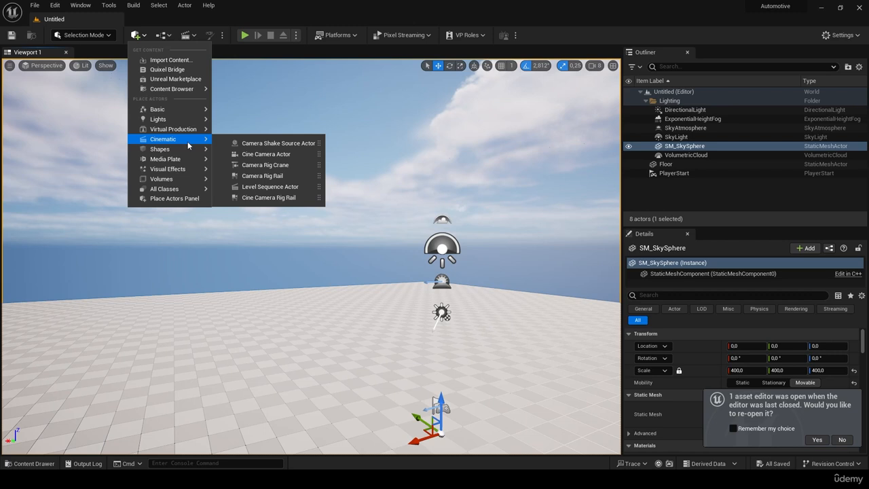
pyautogui.moveTo(188, 157)
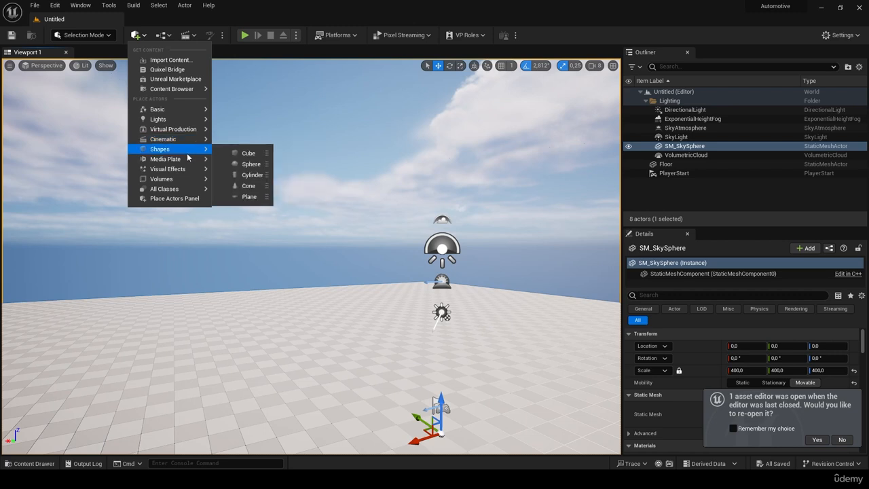
pyautogui.click(248, 153)
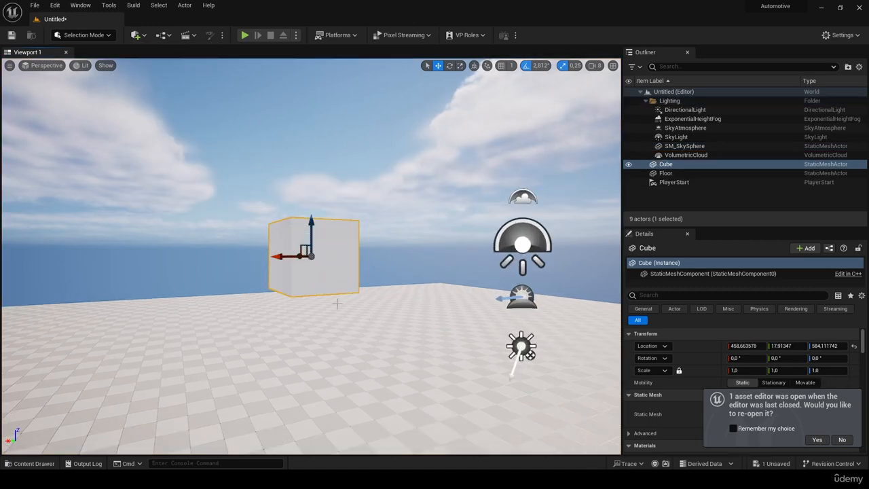
# Step: Move the cube along the X axis to about 596 and raise it on the Z axis to about 641
pyautogui.scroll(-3, 338, 299)
pyautogui.moveTo(363, 275); pyautogui.dragTo(355, 288, button='right')
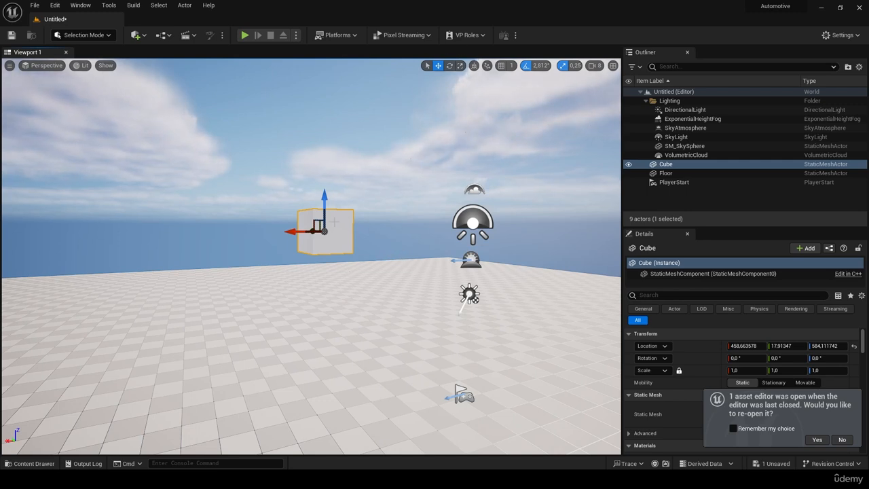
pyautogui.moveTo(319, 196)
pyautogui.mouseDown()
pyautogui.moveTo(320, 130)
pyautogui.moveTo(320, 180)
pyautogui.mouseUp()
pyautogui.moveTo(290, 216); pyautogui.dragTo(234, 218)
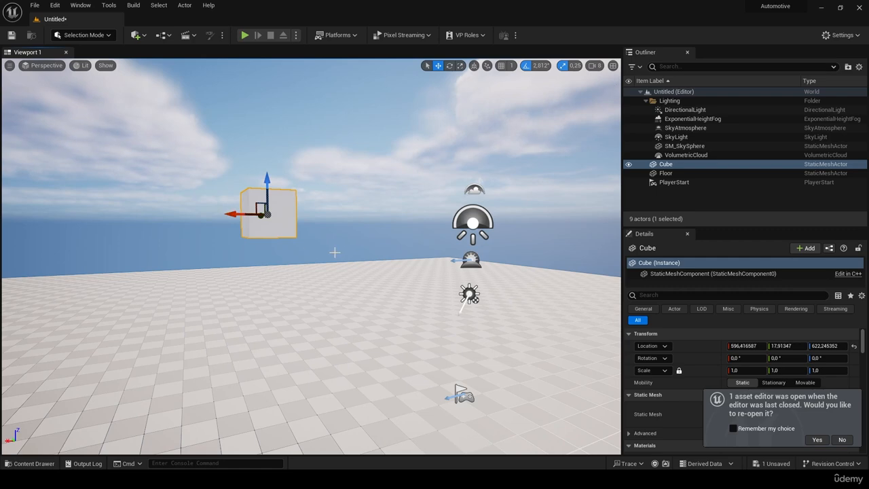
pyautogui.scroll(2, 333, 253)
pyautogui.moveTo(333, 253); pyautogui.dragTo(294, 235, button='middle')
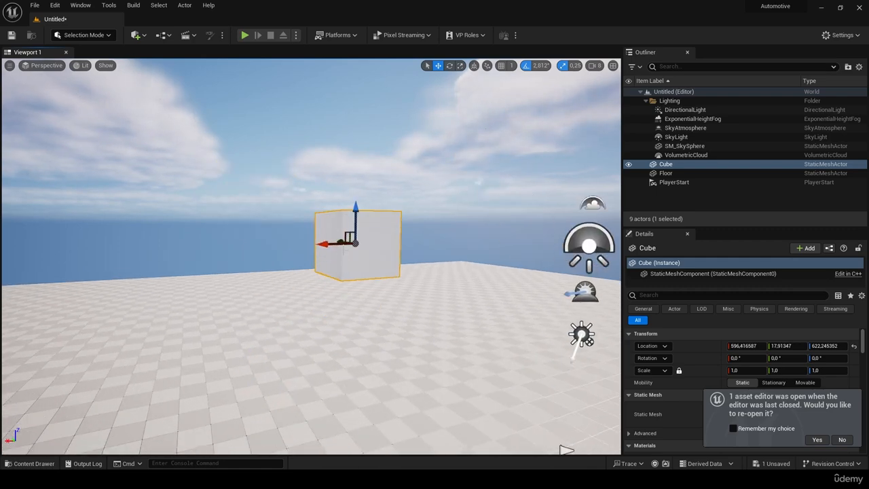
pyautogui.moveTo(355, 224); pyautogui.dragTo(380, 228)
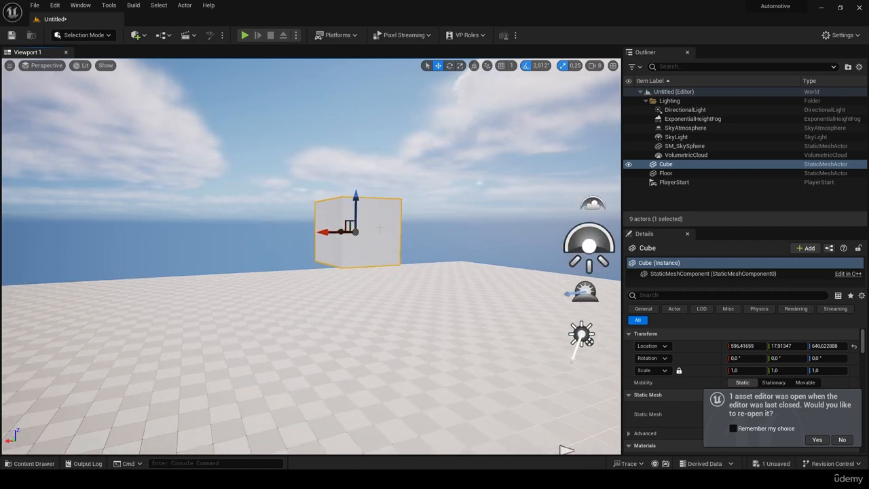
pyautogui.moveTo(408, 247)
pyautogui.mouseDown(button='right')
pyautogui.moveTo(397, 258)
pyautogui.moveTo(399, 241)
pyautogui.moveTo(409, 241)
pyautogui.mouseUp(button='right')
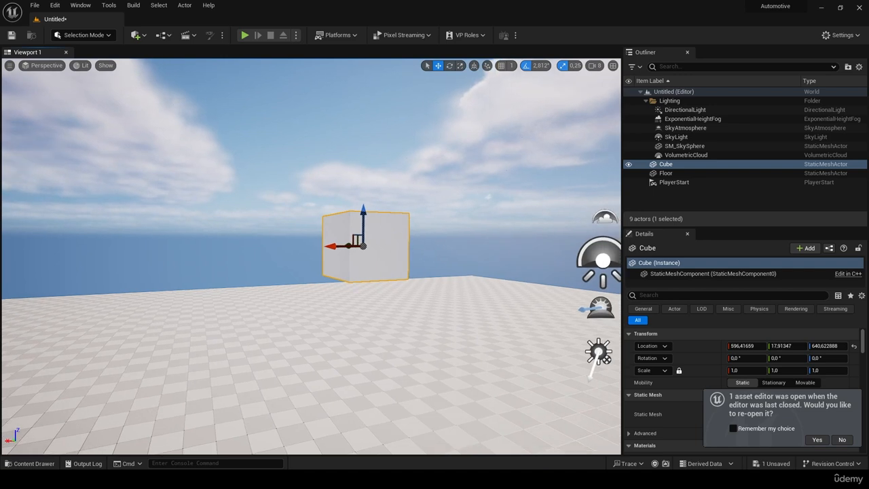
# Step: Switch to the Rotate tool and turn the cube about its X axis and back to 0°
pyautogui.click(448, 66)
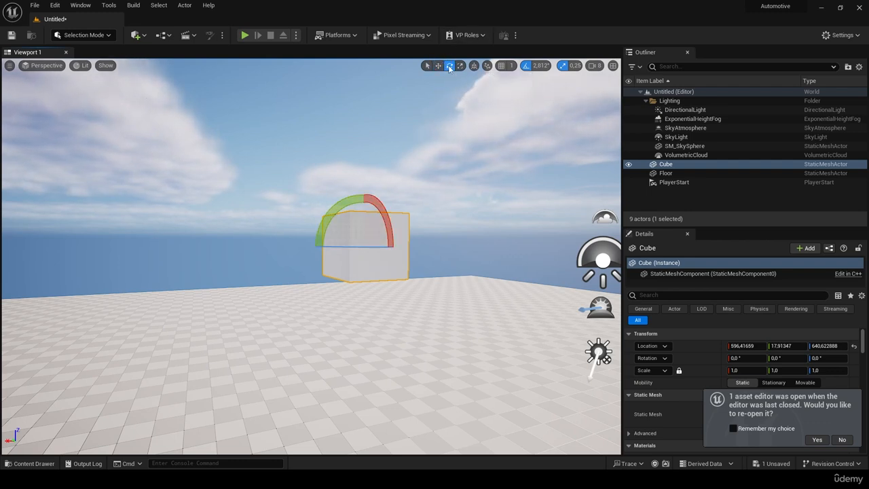
pyautogui.moveTo(388, 208); pyautogui.dragTo(365, 182)
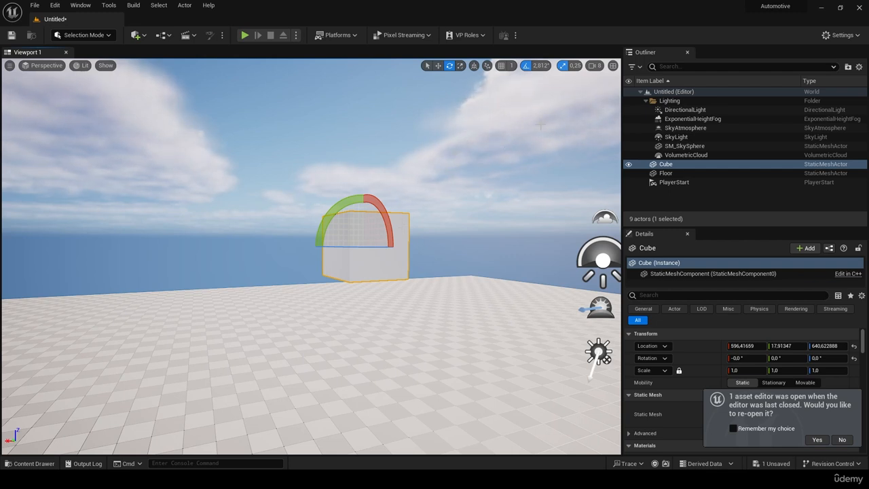
# Step: Set the rotation snap to 15° and rotate the cube about its X axis to -45°
pyautogui.click(543, 66)
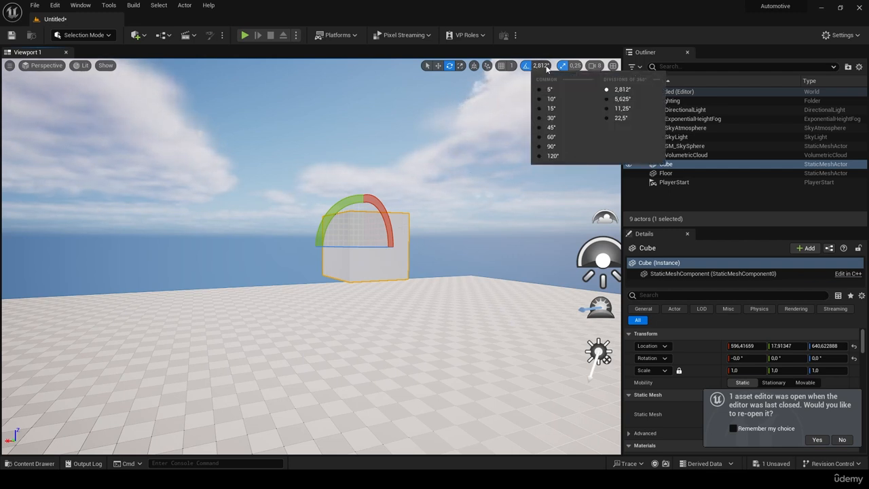
pyautogui.click(553, 109)
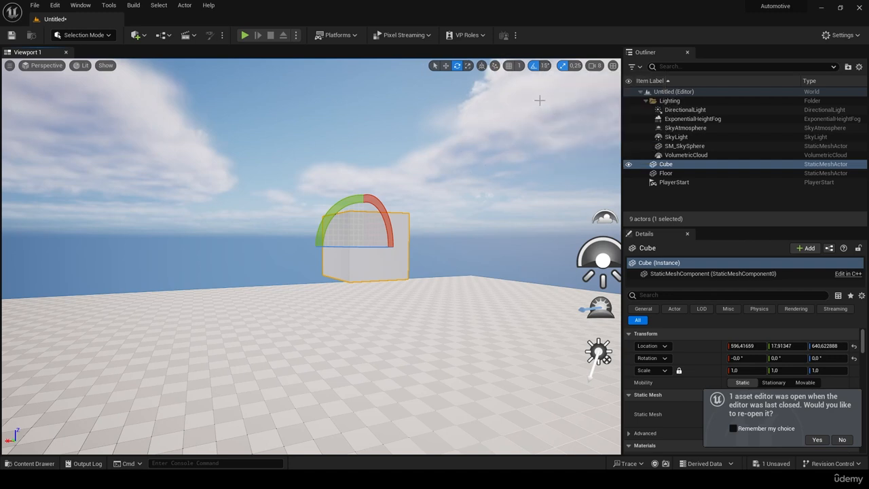
pyautogui.click(543, 65)
pyautogui.click(575, 66)
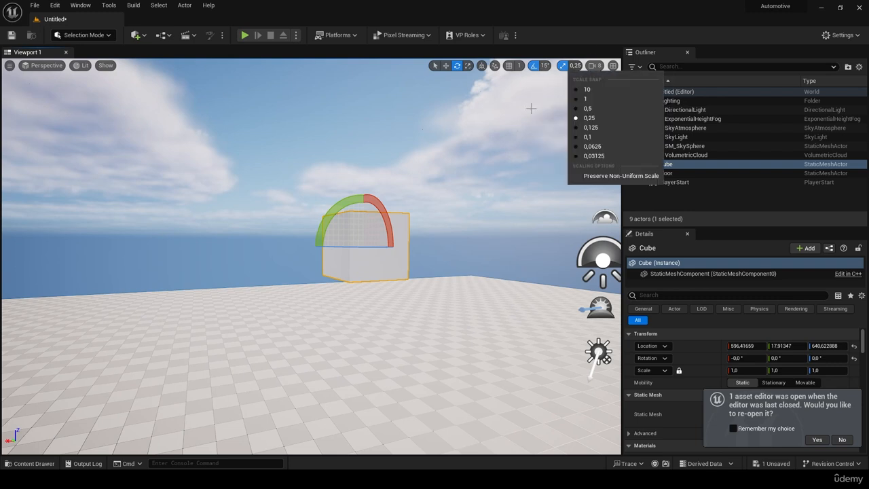
pyautogui.moveTo(384, 197)
pyautogui.mouseDown()
pyautogui.moveTo(370, 202)
pyautogui.moveTo(385, 207)
pyautogui.moveTo(364, 194)
pyautogui.moveTo(385, 208)
pyautogui.mouseUp()
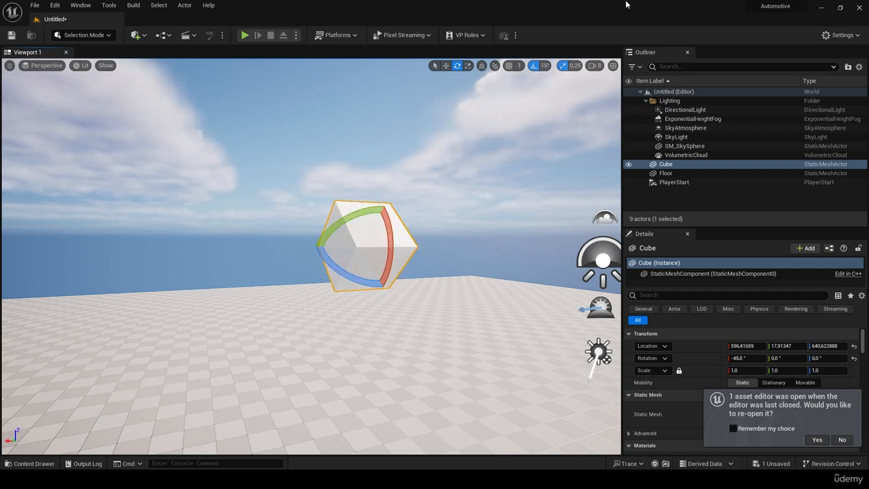
# Step: Set the rotation snap to 2.812° and rotate the cube about its X axis to about -19.7°
pyautogui.click(546, 66)
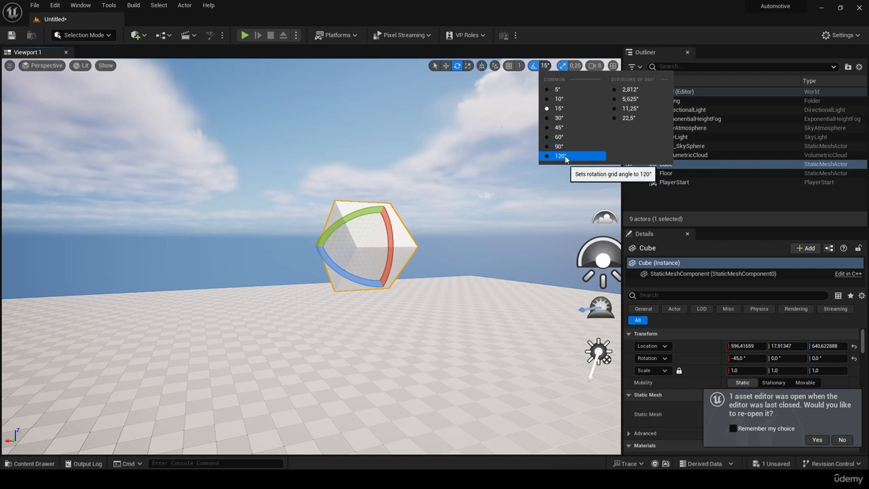
pyautogui.click(643, 90)
pyautogui.moveTo(353, 216); pyautogui.dragTo(408, 219)
pyautogui.moveTo(370, 193)
pyautogui.mouseDown()
pyautogui.moveTo(394, 229)
pyautogui.moveTo(377, 196)
pyautogui.moveTo(385, 197)
pyautogui.moveTo(368, 191)
pyautogui.moveTo(373, 200)
pyautogui.mouseUp()
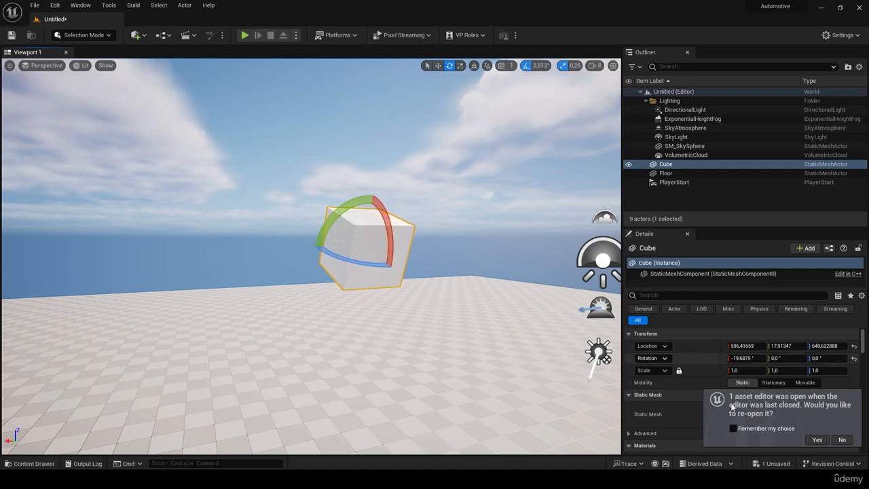
# Step: Decline re-opening the asset editor from the last session
pyautogui.click(841, 440)
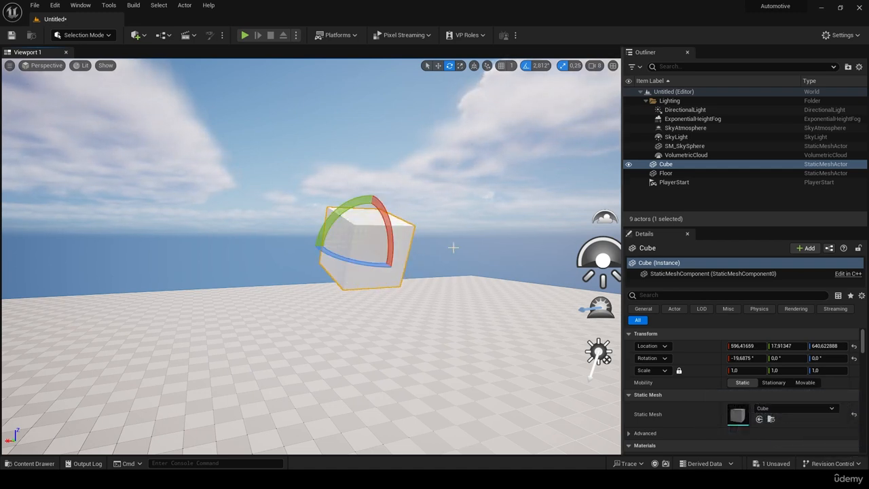
# Step: Set the cube's X rotation to about 100.8° and its Y rotation to about 61.2° in its transform values
pyautogui.moveTo(386, 236)
pyautogui.mouseDown()
pyautogui.moveTo(380, 224)
pyautogui.moveTo(385, 236)
pyautogui.mouseUp()
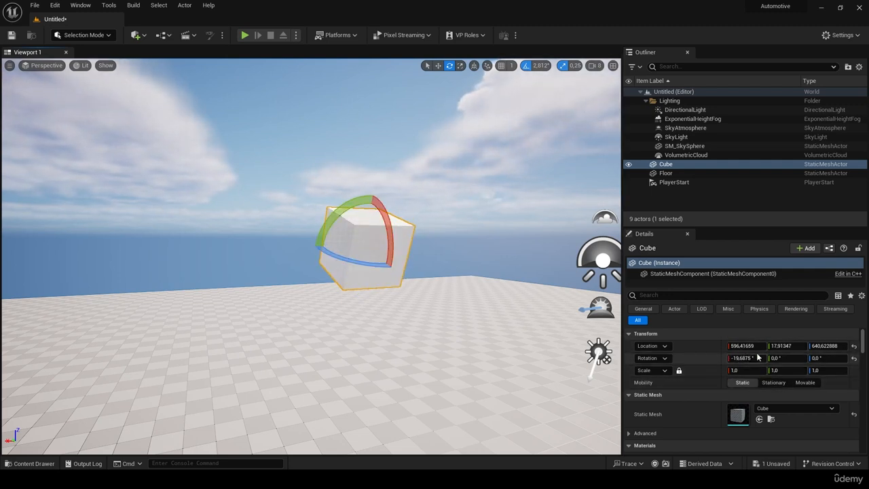
pyautogui.moveTo(749, 357); pyautogui.dragTo(808, 357)
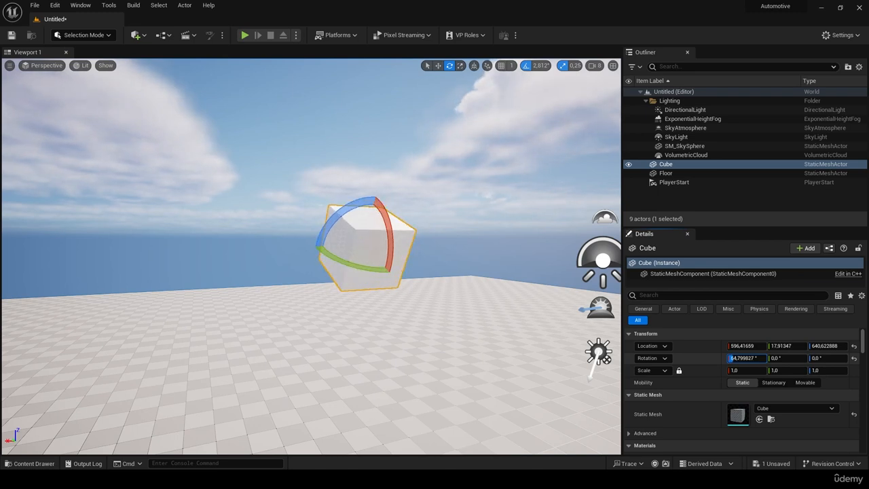
pyautogui.moveTo(812, 357); pyautogui.dragTo(801, 357)
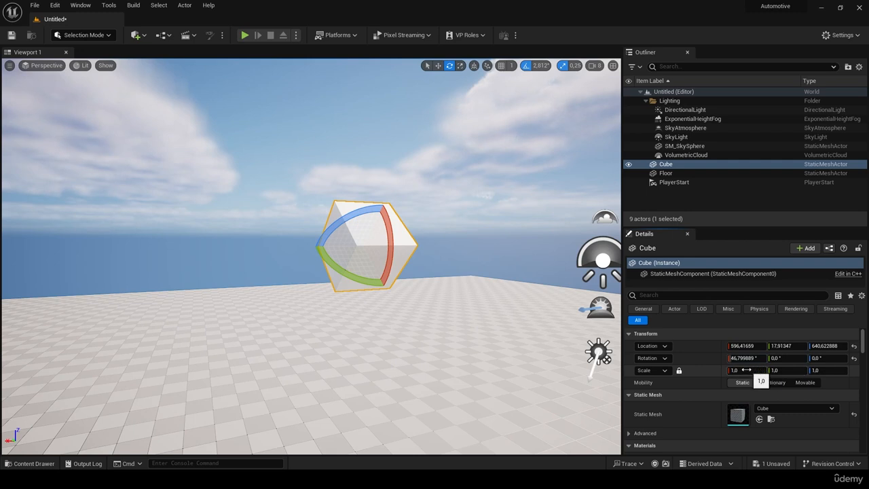
pyautogui.moveTo(747, 358); pyautogui.dragTo(760, 358)
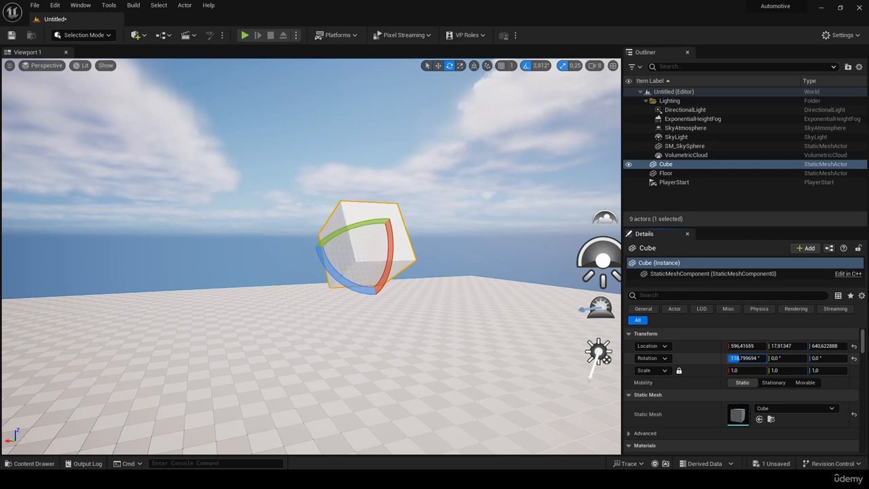
pyautogui.moveTo(740, 359); pyautogui.dragTo(789, 359)
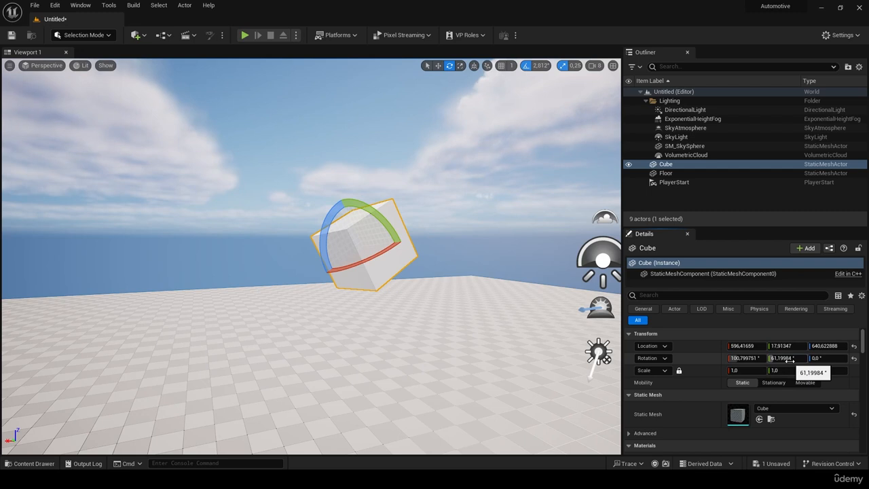
# Step: Set the cube's Y rotation to exactly 50° and its Z rotation to about 86.4°
pyautogui.click(789, 359)
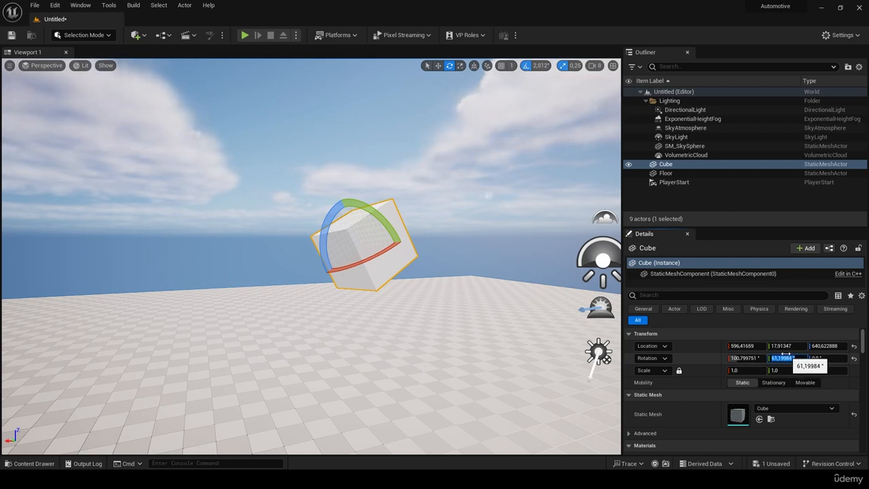
pyautogui.write('50')
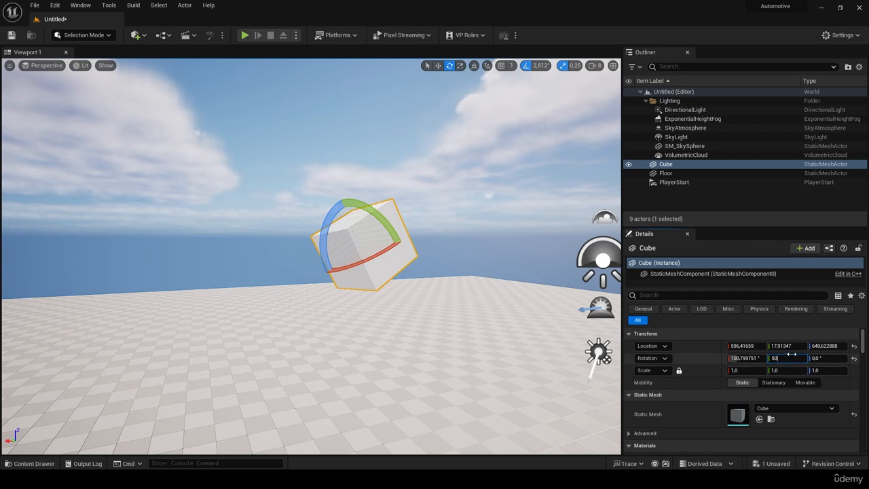
pyautogui.press('Return')
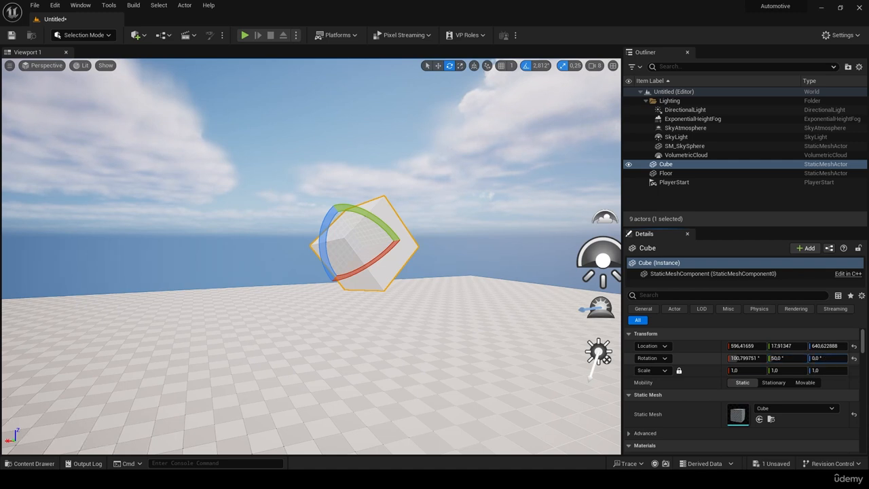
pyautogui.moveTo(828, 357)
pyautogui.mouseDown()
pyautogui.moveTo(842, 358)
pyautogui.moveTo(831, 357)
pyautogui.mouseUp()
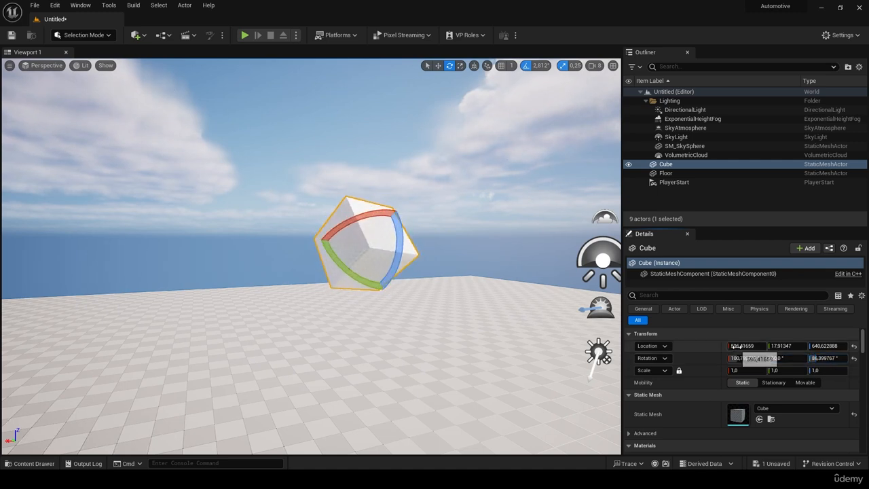
# Step: Switch to the Move tool and set the cube's location values to X 635, Y -9 and Z 664
pyautogui.moveTo(739, 346)
pyautogui.mouseDown()
pyautogui.moveTo(752, 346)
pyautogui.moveTo(742, 347)
pyautogui.mouseUp()
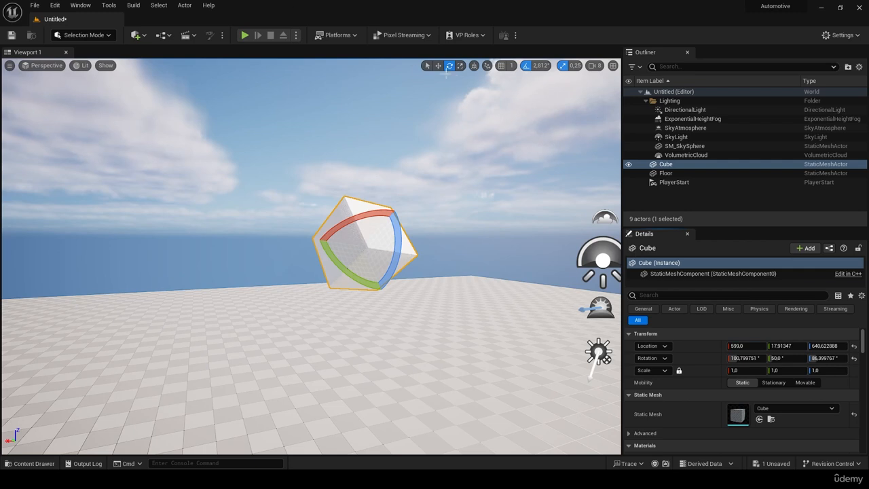
pyautogui.click(438, 66)
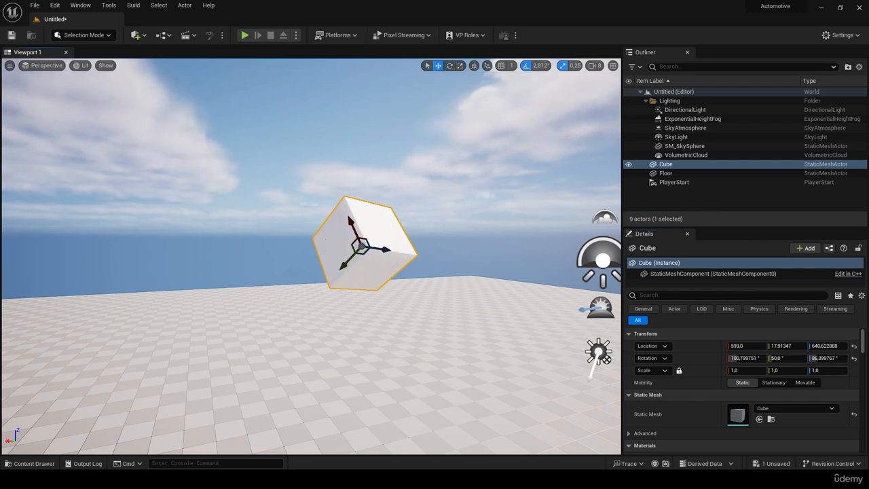
pyautogui.moveTo(742, 346); pyautogui.dragTo(771, 346)
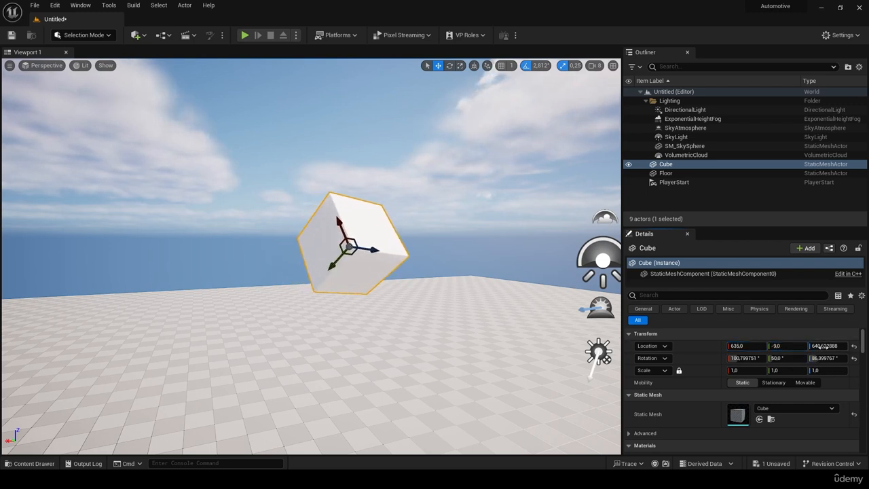
pyautogui.moveTo(823, 347); pyautogui.dragTo(841, 347)
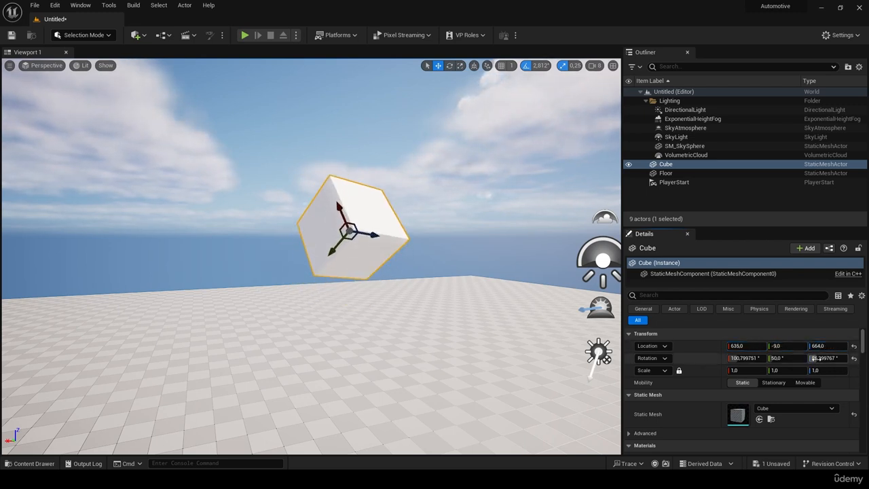
# Step: Scale the cube uniformly to 1.16 and stretch it with the Scale tool to X 2.75, Y 2.25 and Z 3.0
pyautogui.moveTo(739, 370); pyautogui.dragTo(756, 370)
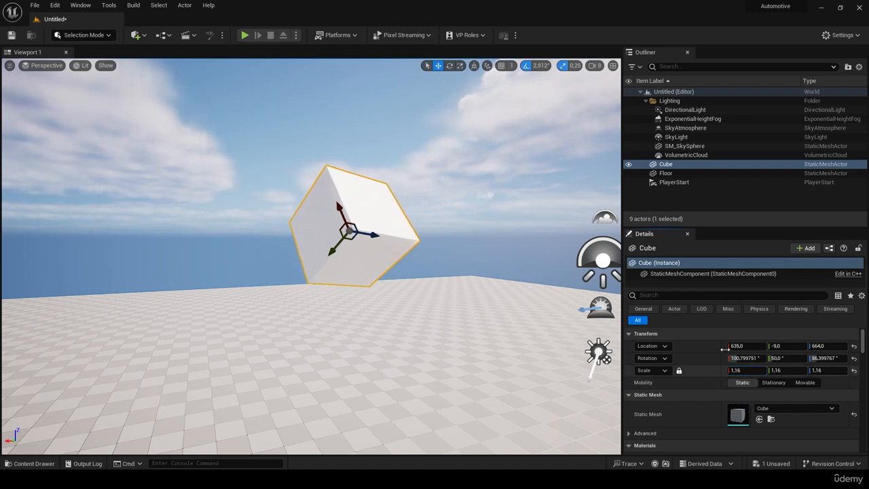
pyautogui.click(460, 66)
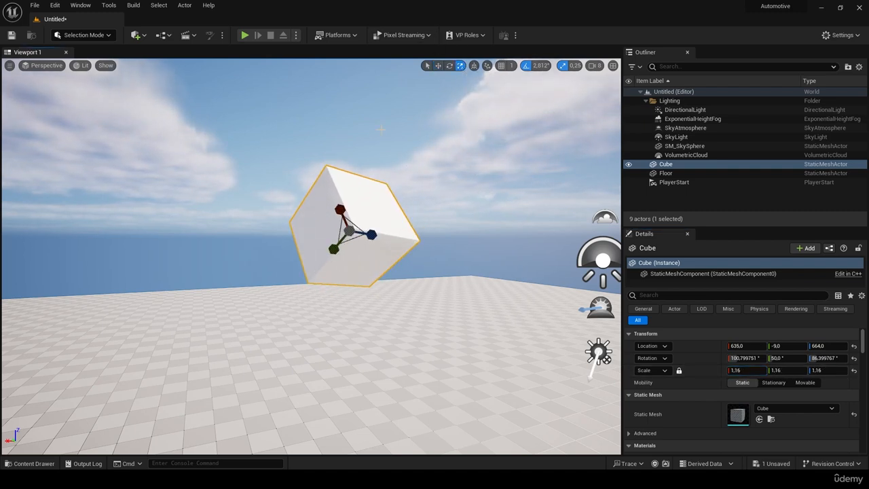
pyautogui.moveTo(337, 211); pyautogui.dragTo(403, 290)
pyautogui.moveTo(372, 234); pyautogui.dragTo(313, 261)
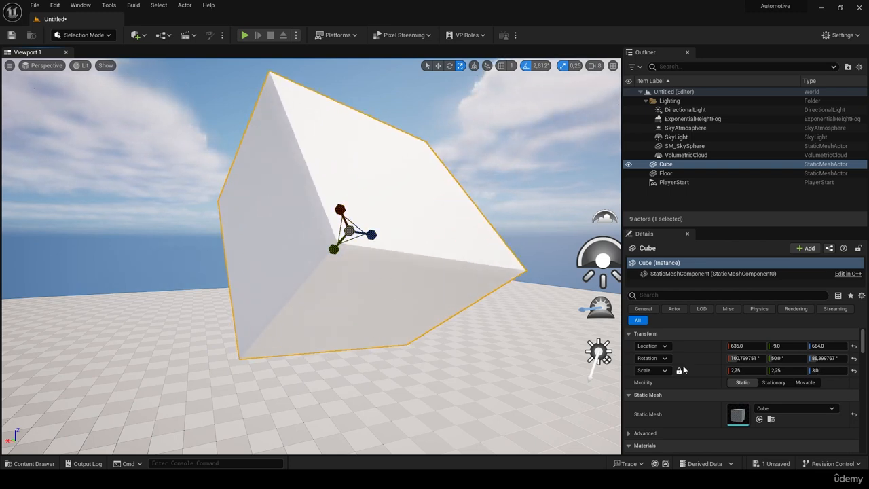
# Step: Unlock the cube's scale proportions and set its scale separately to about X 3.29, Y 2.97 and Z 2.0
pyautogui.moveTo(738, 371); pyautogui.dragTo(752, 371)
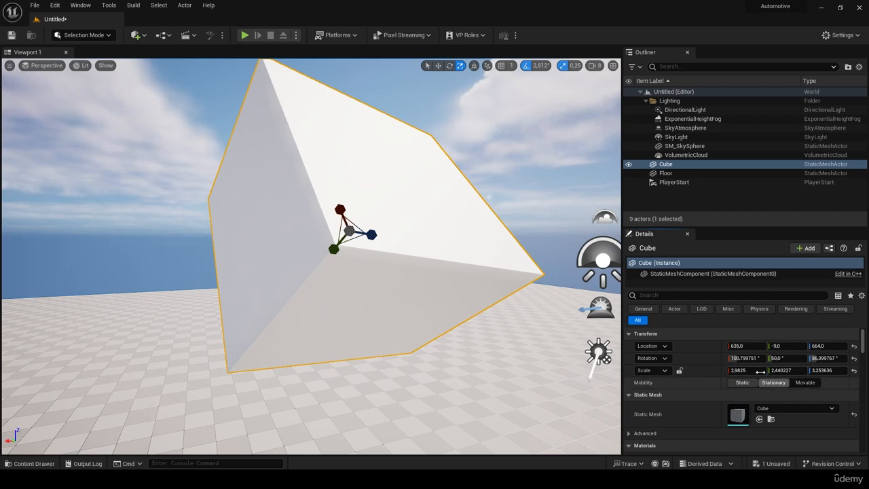
pyautogui.moveTo(760, 370)
pyautogui.mouseDown()
pyautogui.moveTo(814, 371)
pyautogui.moveTo(774, 370)
pyautogui.mouseUp()
pyautogui.moveTo(828, 371)
pyautogui.mouseDown()
pyautogui.moveTo(859, 371)
pyautogui.moveTo(825, 371)
pyautogui.mouseUp()
# Step: Lock the cube's scale proportions and scale it down to about X 2.89, Y 2.60 and Z 1.76
pyautogui.click(678, 370)
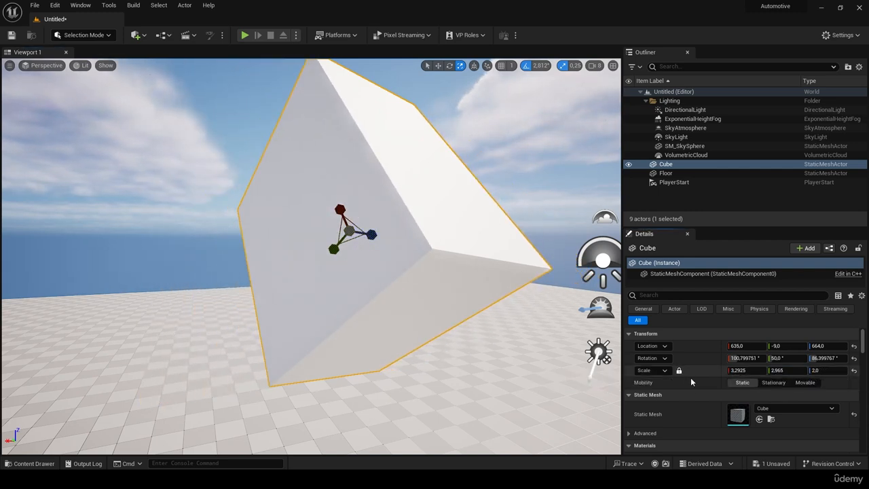
pyautogui.moveTo(747, 370); pyautogui.dragTo(737, 370)
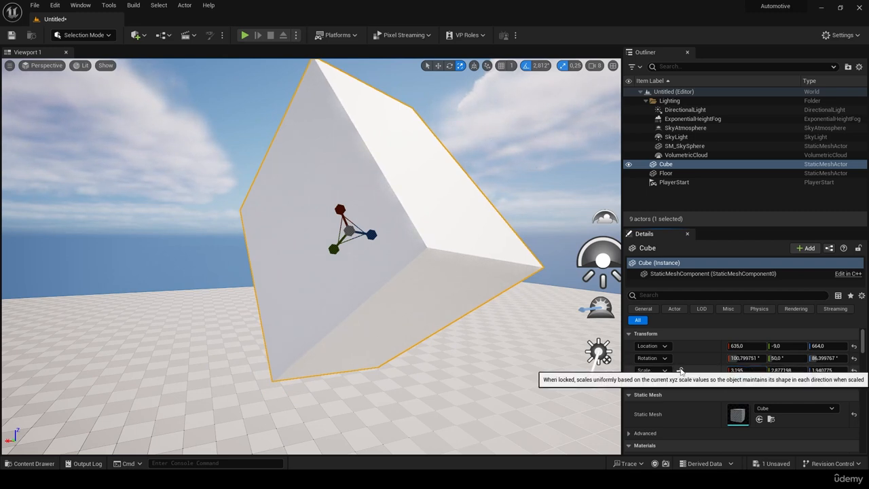
pyautogui.moveTo(747, 371); pyautogui.dragTo(750, 370)
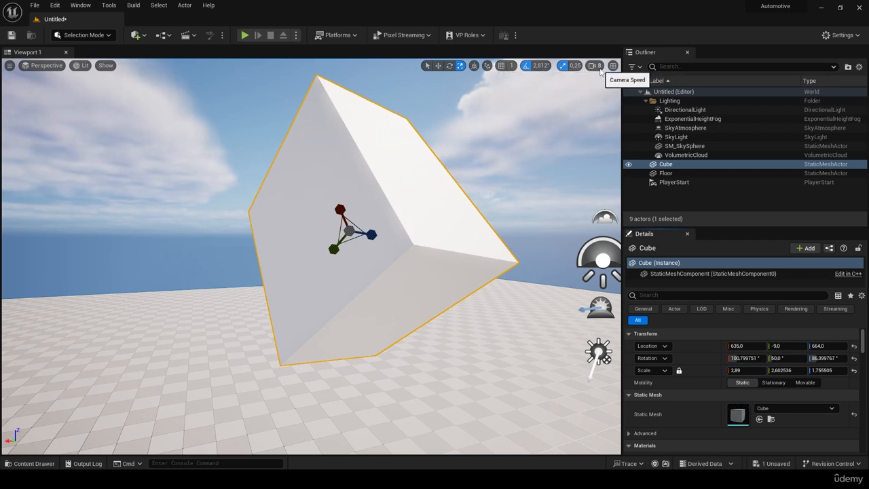
# Step: Examine the viewport's camera speed setting and look and strafe around the cube to try out the navigation speed
pyautogui.click(594, 65)
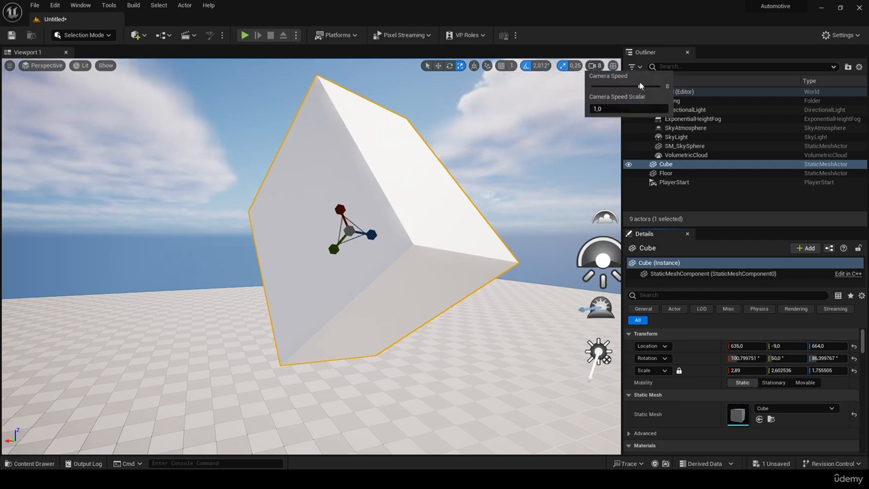
pyautogui.moveTo(462, 147); pyautogui.dragTo(482, 158, button='right')
pyautogui.click(594, 65)
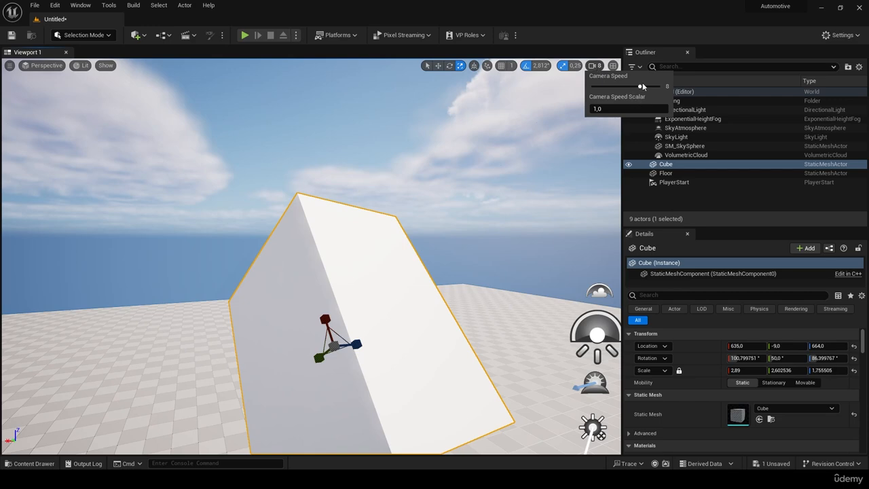
pyautogui.moveTo(410, 171); pyautogui.dragTo(411, 171, button='right')
pyautogui.press('a')
pyautogui.press('d')
pyautogui.press('a')
pyautogui.press('d')
pyautogui.press('a')
pyautogui.press('d')
pyautogui.press('a')
pyautogui.press('d')
# Step: Reduce the camera speed to 0.09 and move the camera slowly around the cube
pyautogui.click(594, 66)
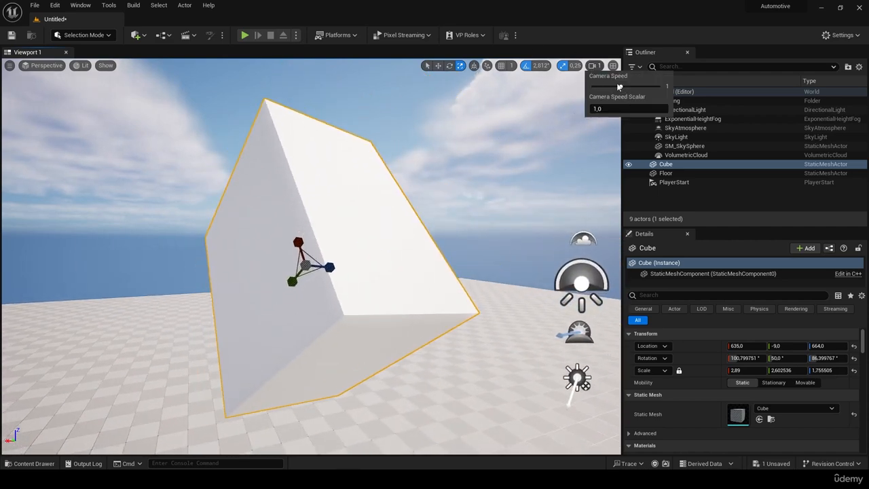
pyautogui.moveTo(619, 87); pyautogui.dragTo(598, 86)
pyautogui.moveTo(452, 154); pyautogui.dragTo(452, 155, button='right')
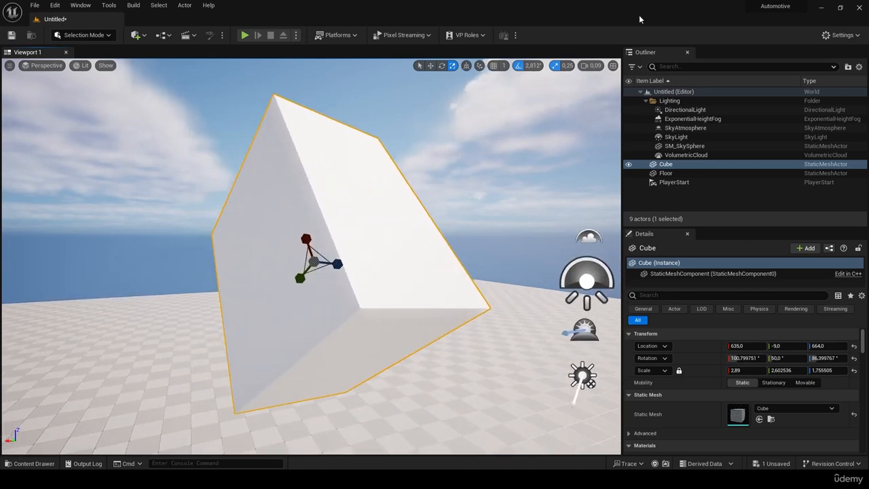
pyautogui.click(592, 66)
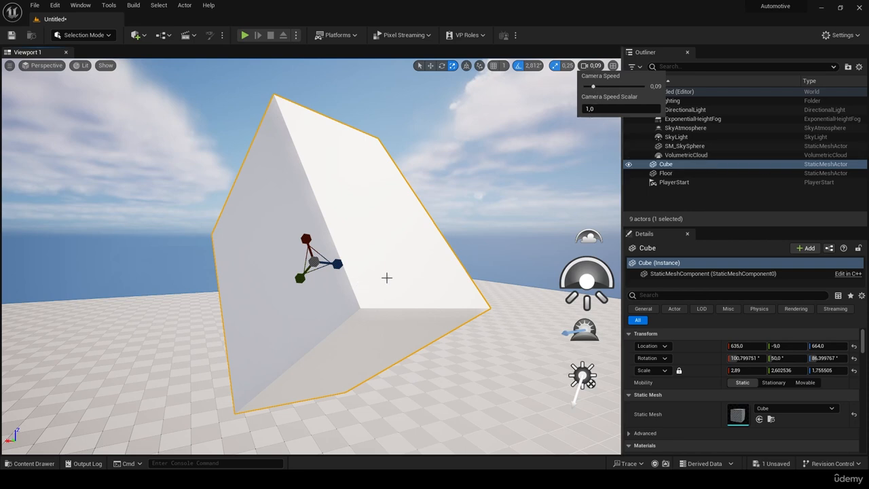
pyautogui.moveTo(404, 278); pyautogui.dragTo(384, 279, button='right')
pyautogui.press('w')
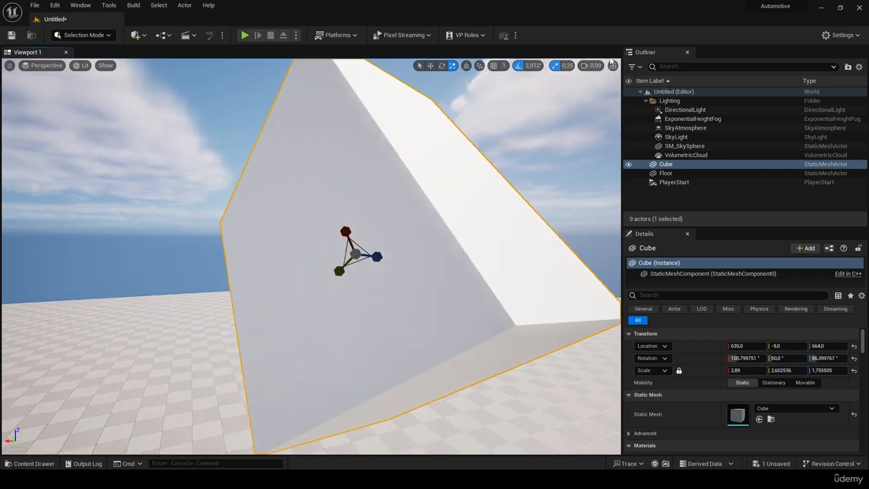
# Step: Raise the camera speed to 28.8 and move the camera quickly forward and backward around the cube
pyautogui.click(589, 65)
pyautogui.moveTo(585, 86); pyautogui.dragTo(655, 91)
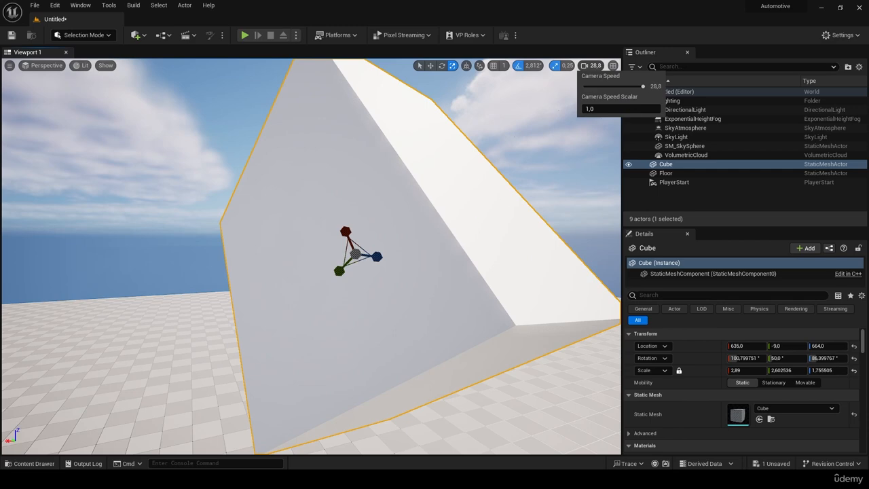
pyautogui.press('w')
pyautogui.moveTo(401, 271); pyautogui.dragTo(369, 271, button='right')
pyautogui.press('s')
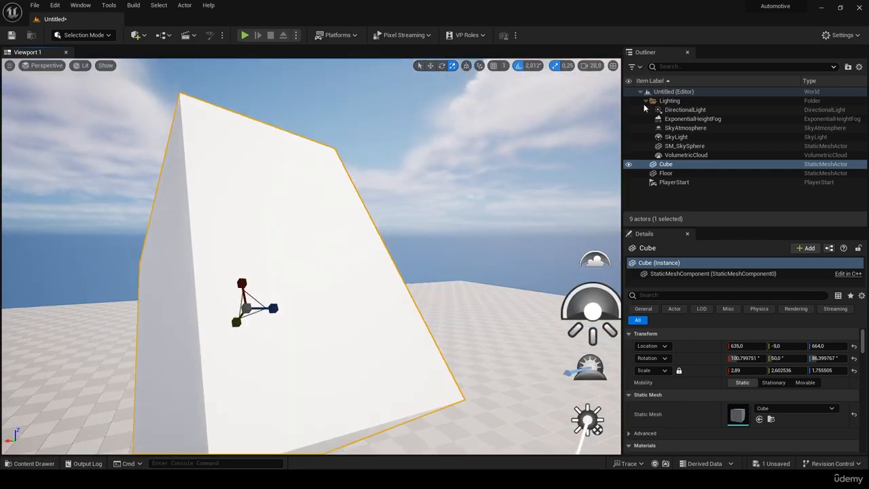
# Step: Set the camera speed to 7.2 and turn the view around the cube to test it
pyautogui.click(591, 65)
pyautogui.moveTo(642, 87); pyautogui.dragTo(612, 86)
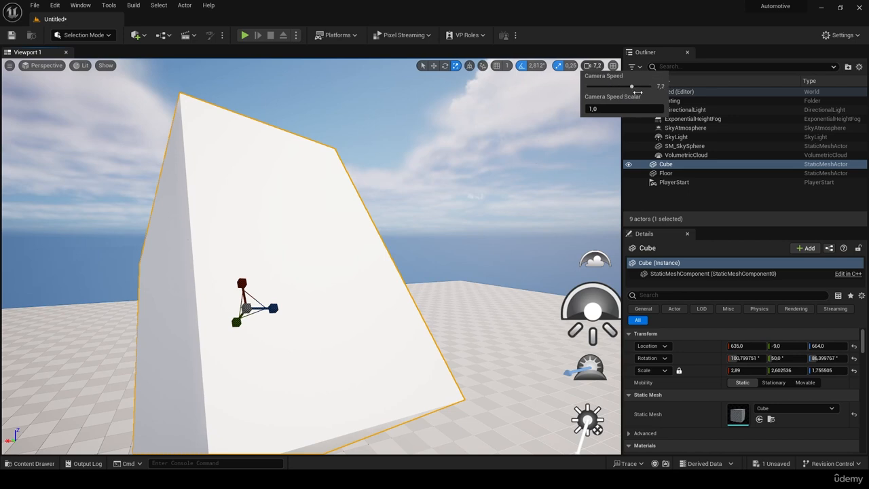
pyautogui.click(380, 237)
pyautogui.moveTo(437, 182); pyautogui.dragTo(407, 186, button='right')
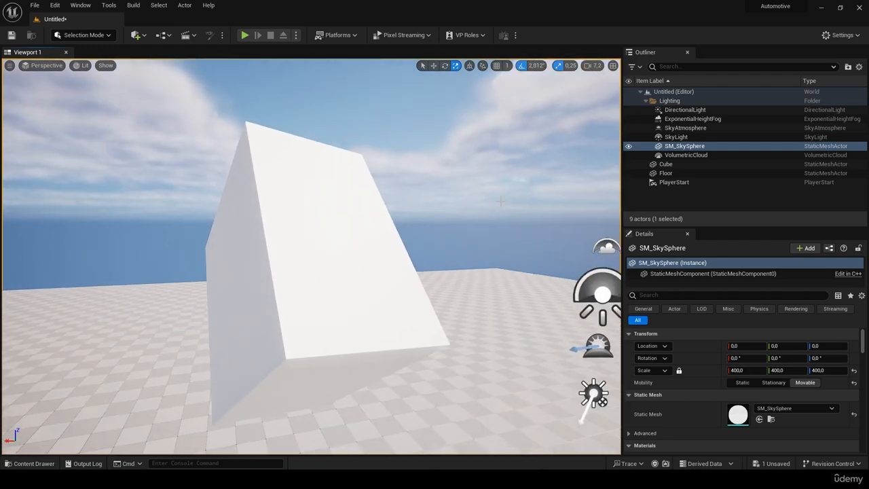
# Step: Review the available scale snap increments without changing them and select the cube again
pyautogui.click(570, 66)
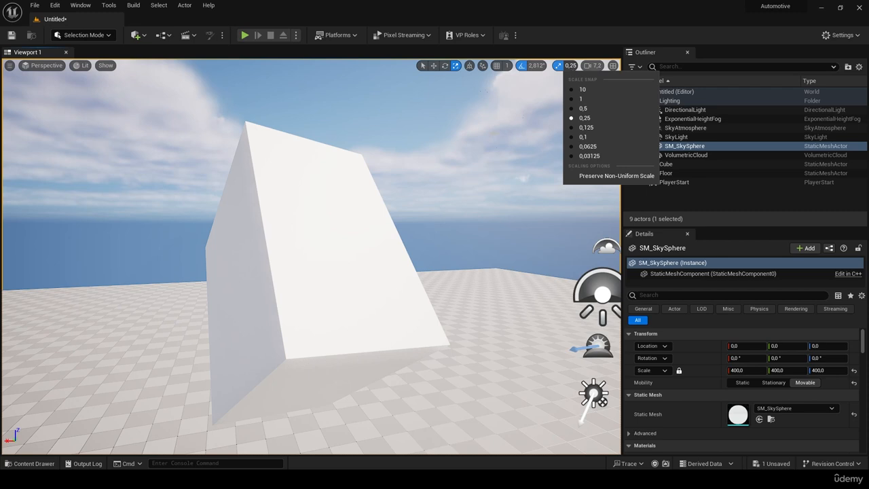
pyautogui.press('Escape')
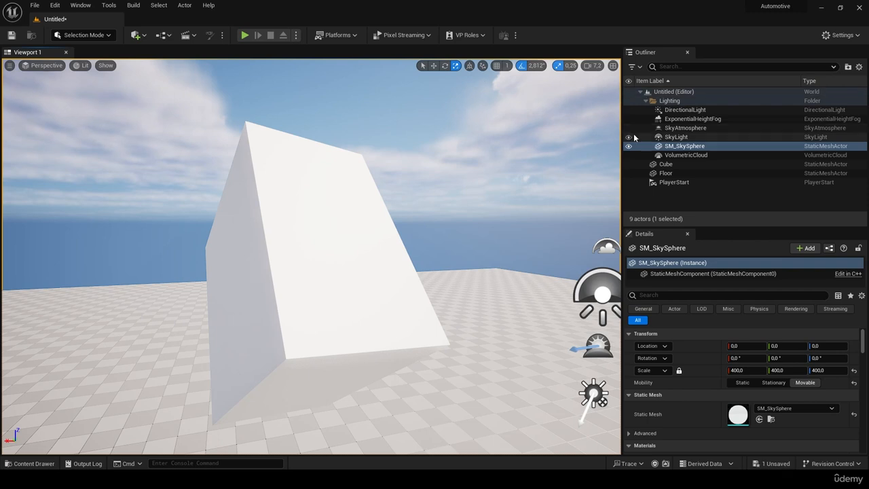
pyautogui.click(674, 165)
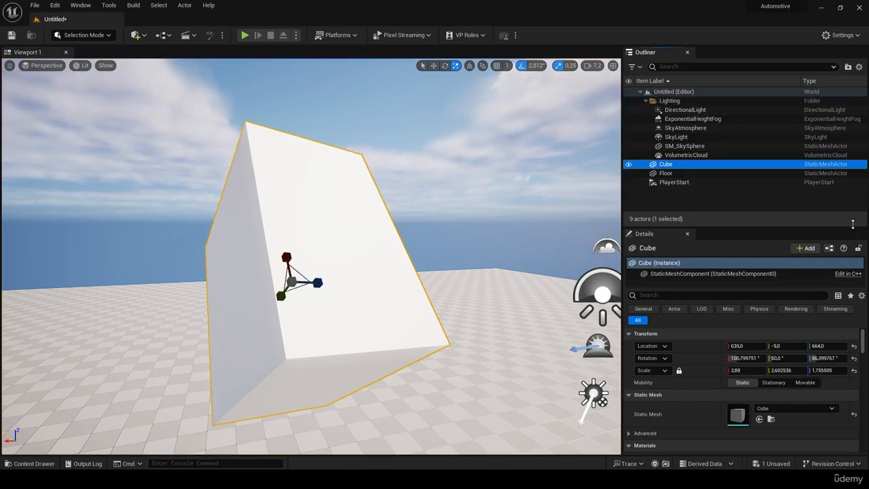
# Step: Add a Sphere shape to the level and bring both the sphere and the cube into view
pyautogui.click(138, 35)
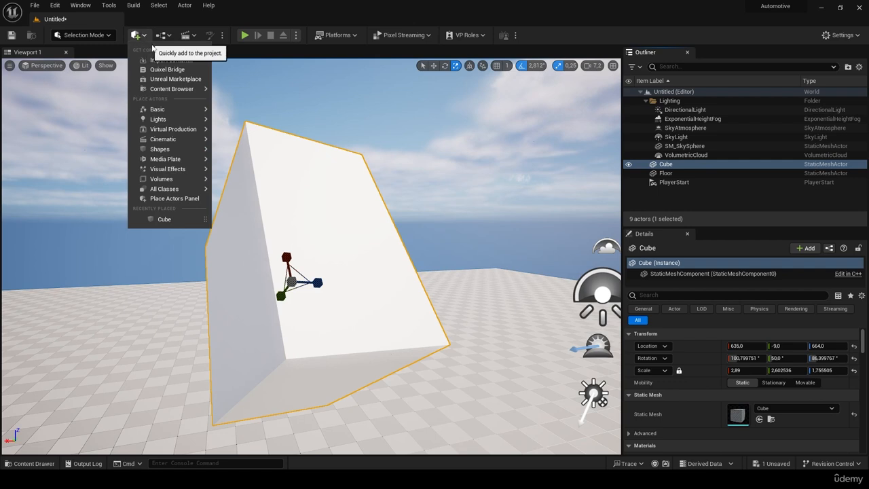
pyautogui.moveTo(175, 141)
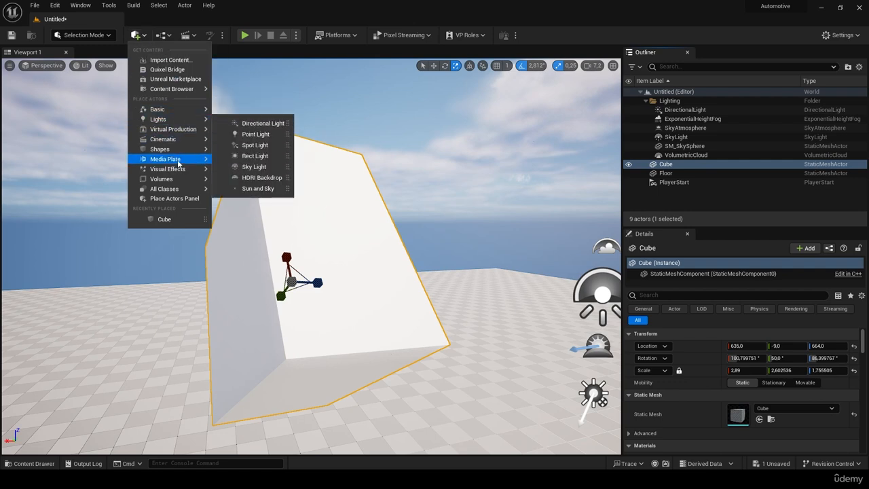
pyautogui.moveTo(169, 143)
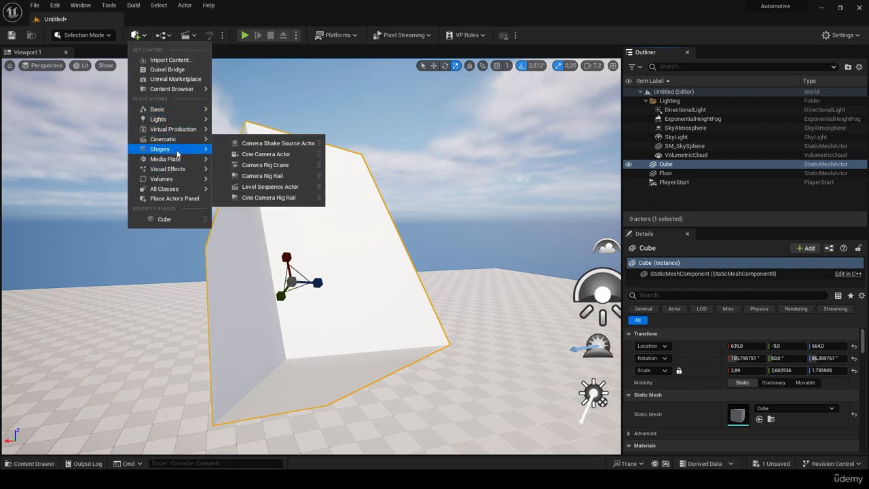
pyautogui.moveTo(193, 150)
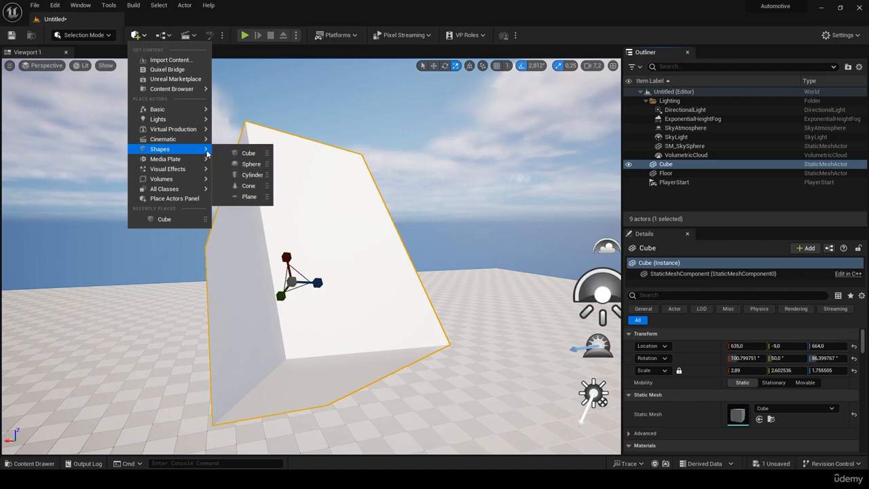
pyautogui.click(252, 166)
pyautogui.moveTo(252, 167); pyautogui.dragTo(258, 170, button='right')
pyautogui.press('d')
pyautogui.moveTo(409, 274); pyautogui.dragTo(285, 299, button='right')
pyautogui.press('d')
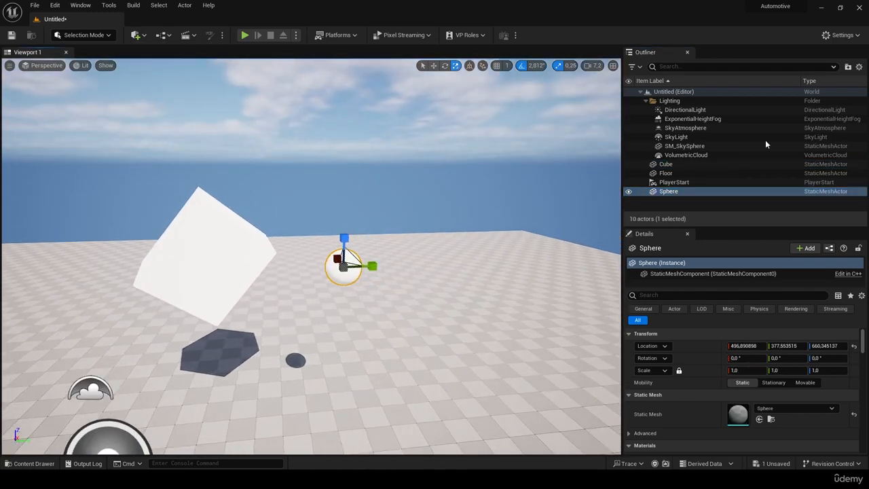
# Step: Start renaming the Sphere actor from its Edit options in the Outliner and leave the rename without a new name
pyautogui.rightClick(670, 192)
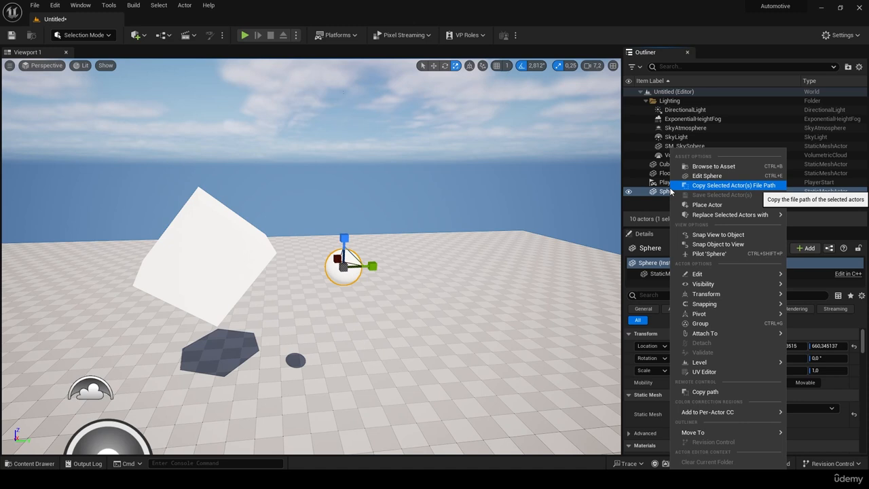
pyautogui.moveTo(716, 274)
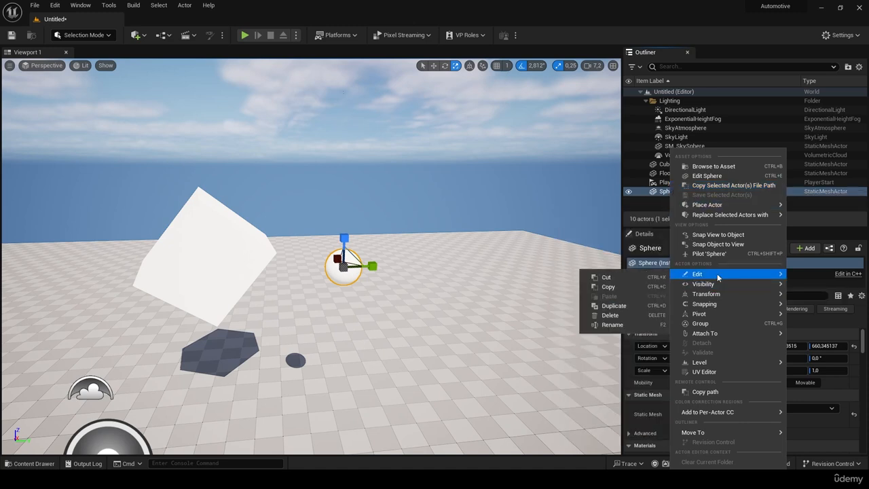
pyautogui.click(657, 204)
pyautogui.rightClick(664, 193)
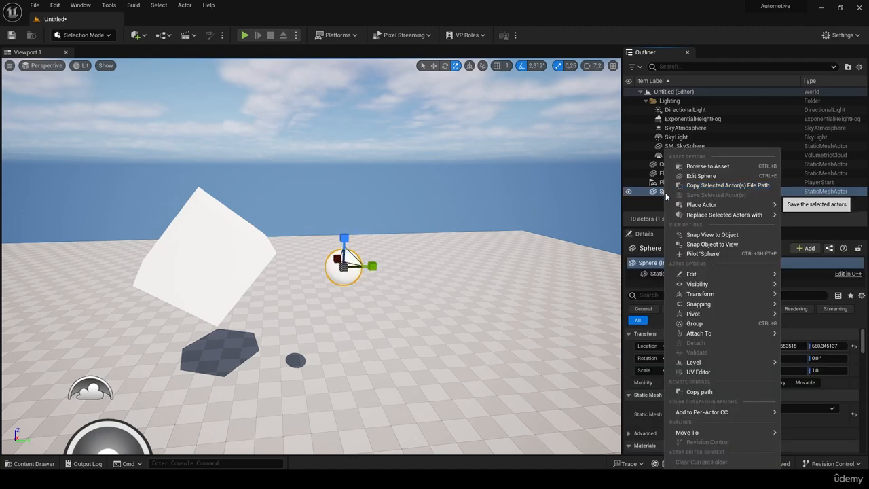
pyautogui.moveTo(689, 275)
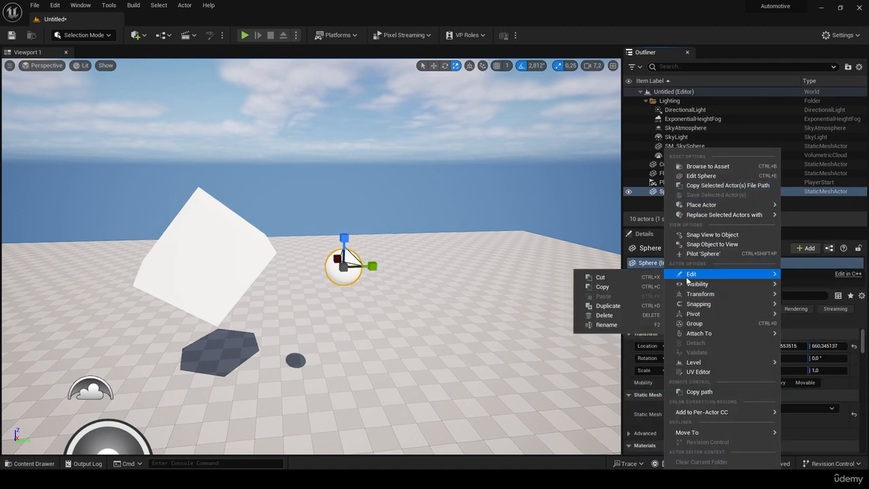
pyautogui.click(607, 324)
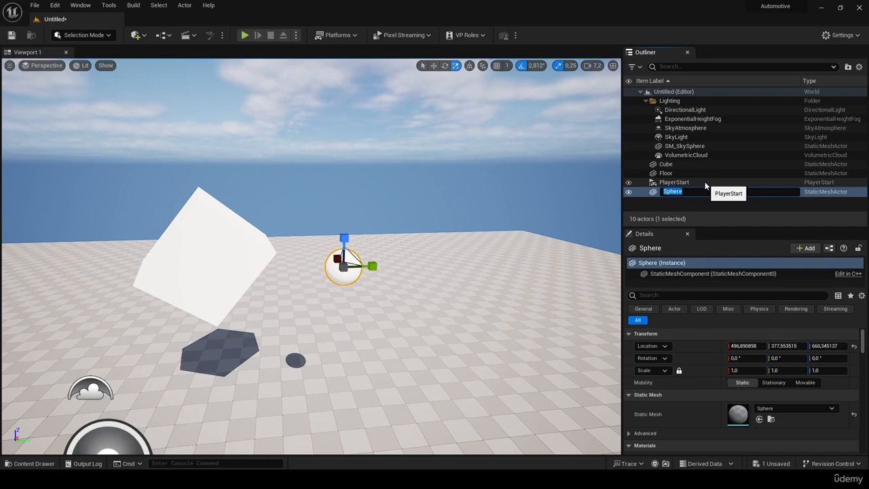
pyautogui.click(689, 202)
# Step: Focus the viewport alternately on the Sphere and the Cube by selecting each in the Outliner, finishing on the Sphere
pyautogui.click(671, 190)
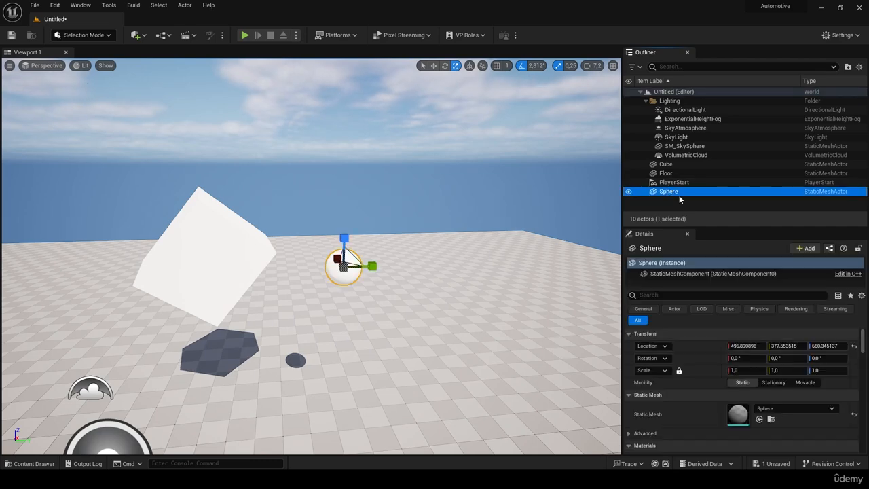
pyautogui.press('f')
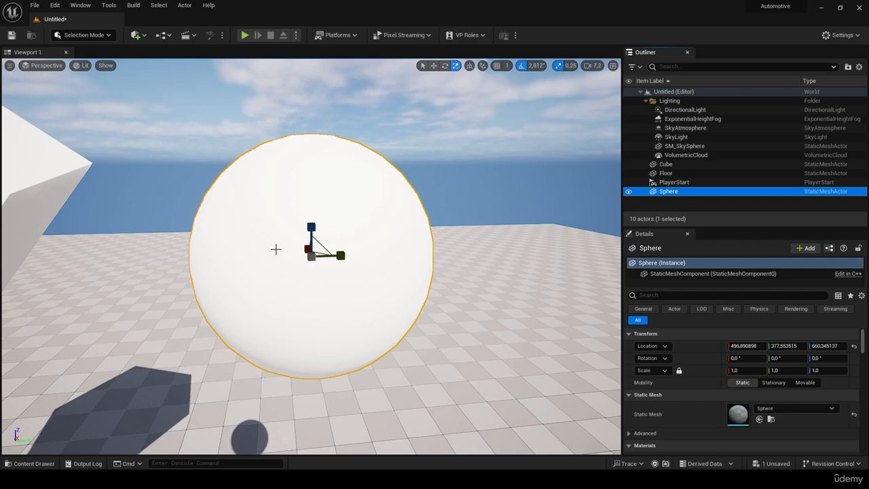
pyautogui.scroll(-5, 285, 249)
pyautogui.scroll(1, 299, 248)
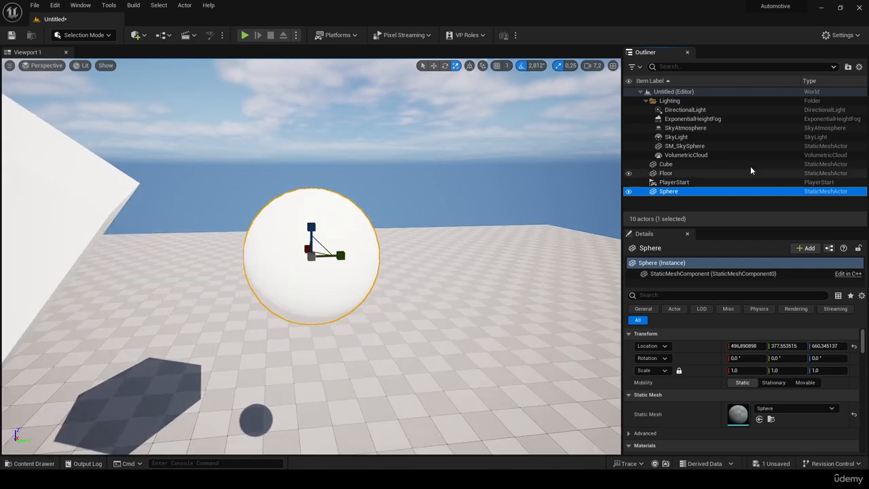
pyautogui.click(665, 165)
pyautogui.press('f')
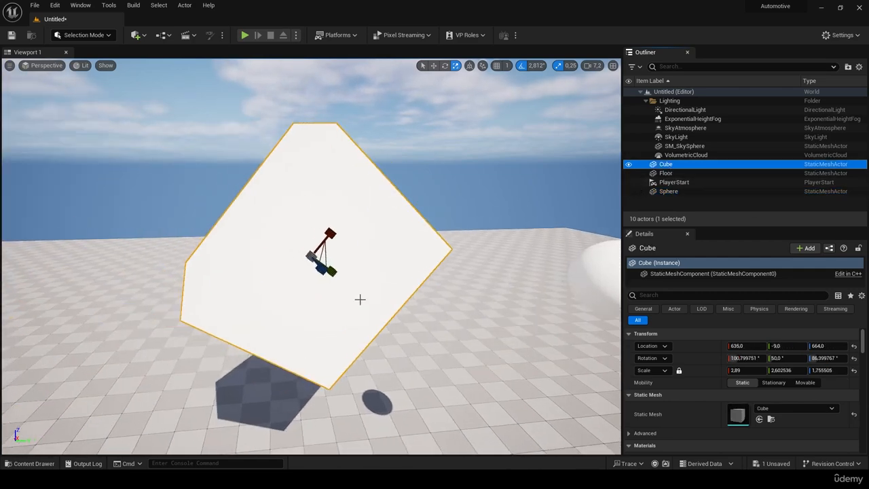
pyautogui.click(665, 191)
pyautogui.press('f')
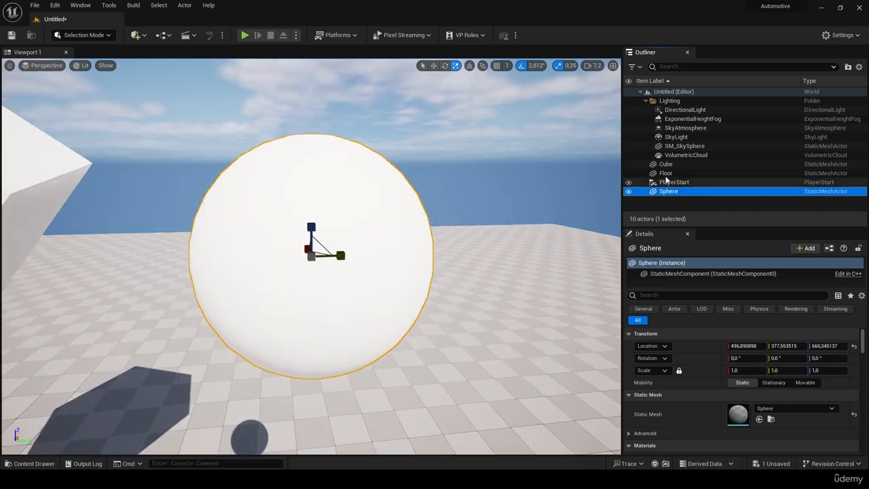
pyautogui.click(668, 165)
pyautogui.press('f')
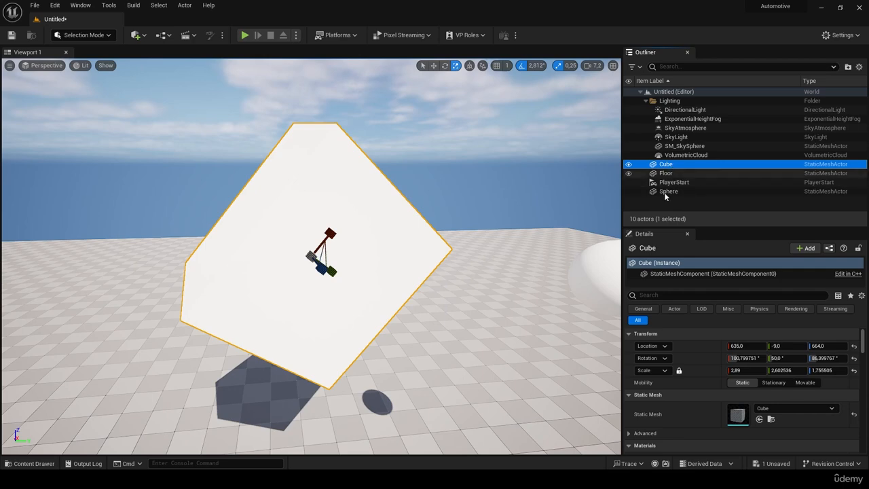
pyautogui.click(664, 191)
pyautogui.press('f')
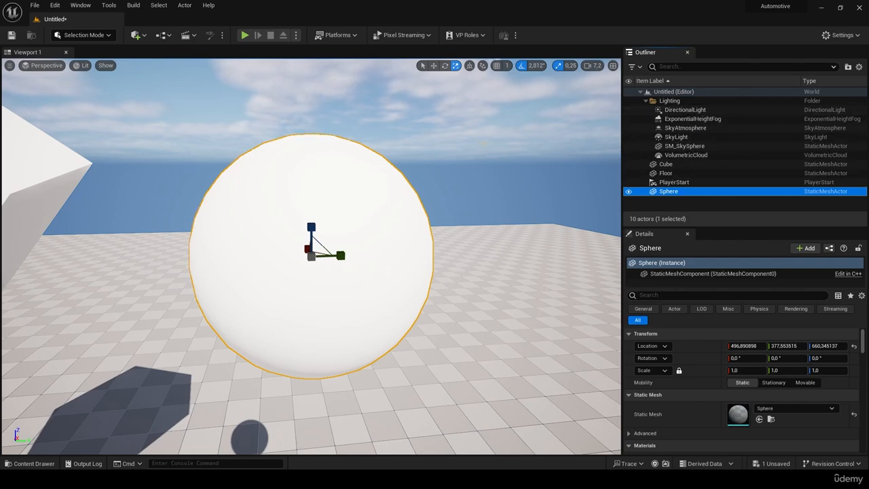
# Step: Hide the DirectionalLight in the level and show it again
pyautogui.moveTo(434, 204); pyautogui.dragTo(448, 142, button='right')
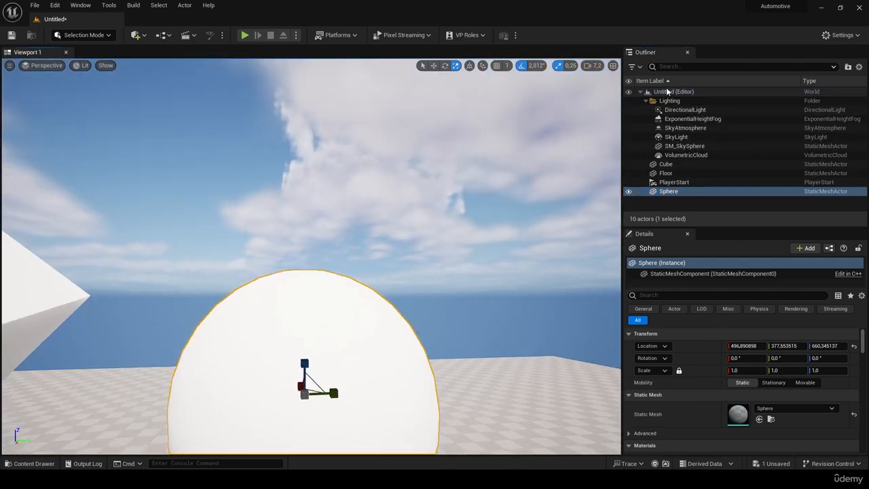
pyautogui.click(629, 110)
pyautogui.click(629, 111)
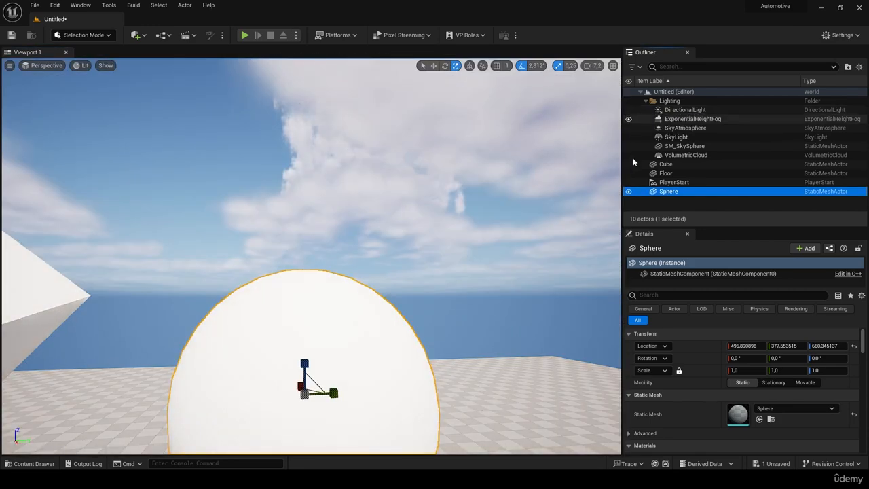
# Step: Toggle the Sphere's visibility off and on several times in the Outliner while keeping the sphere in view
pyautogui.click(629, 191)
pyautogui.click(628, 191)
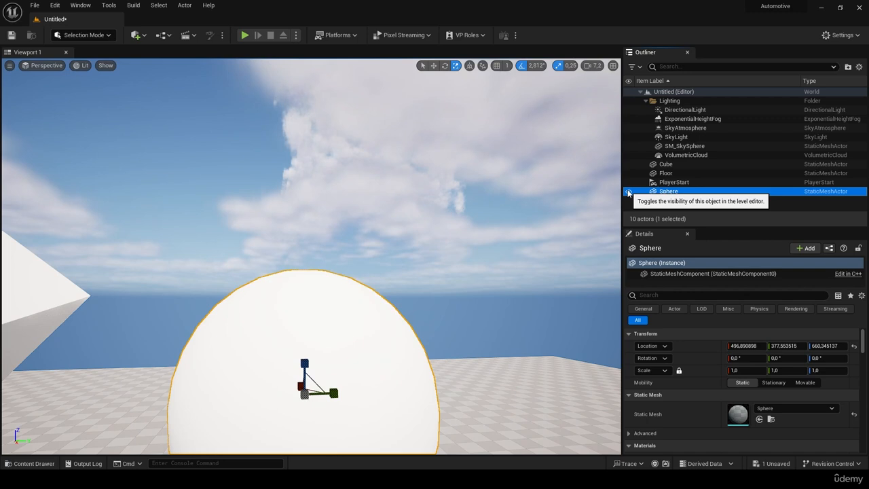
pyautogui.click(628, 192)
pyautogui.click(628, 192)
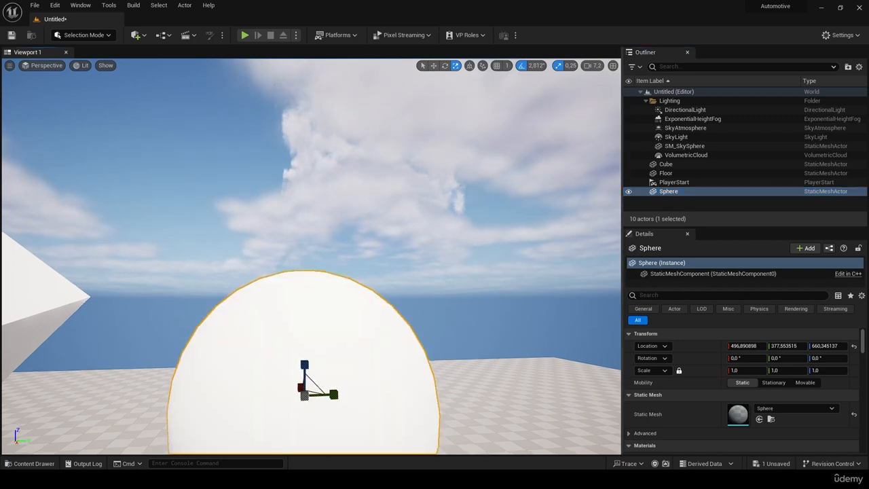
pyautogui.press('f')
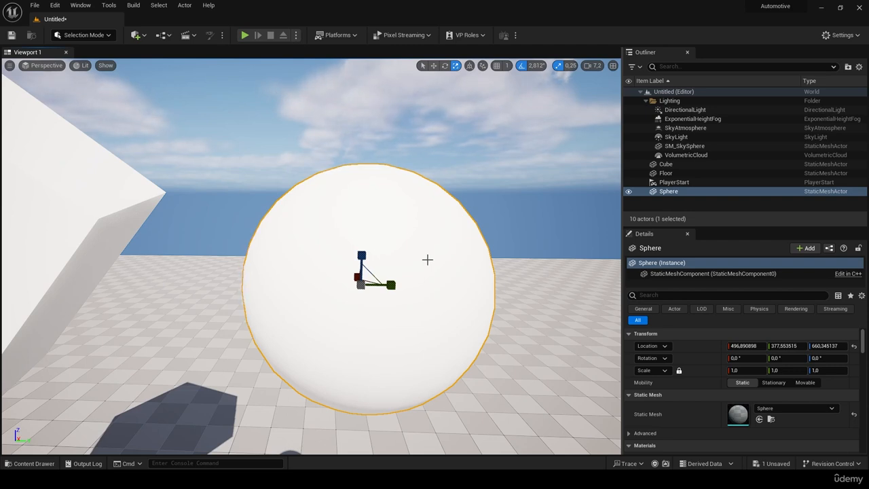
pyautogui.click(628, 192)
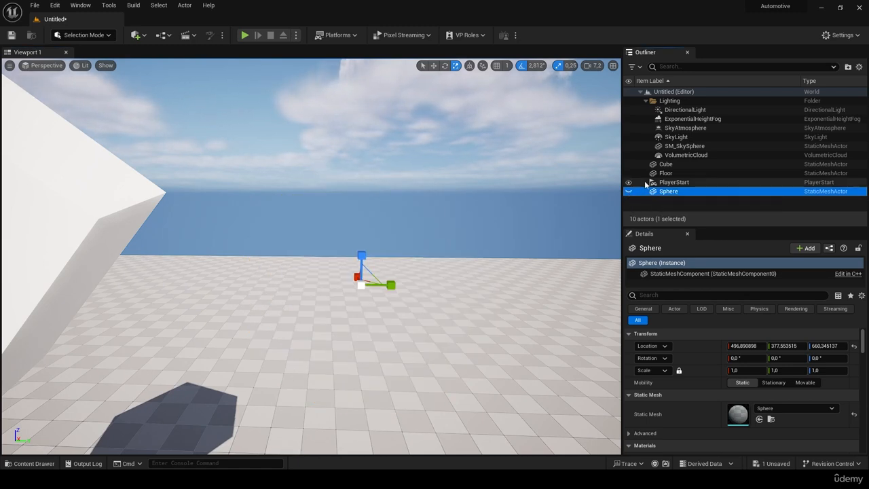
pyautogui.click(628, 191)
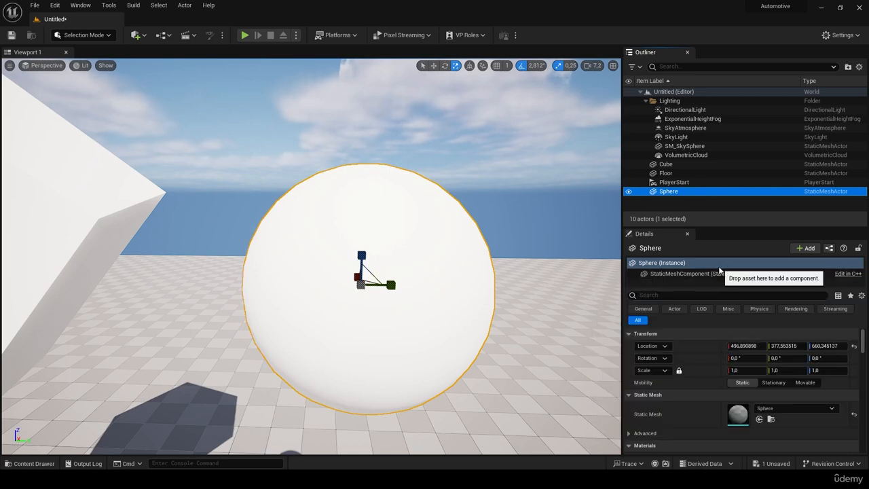
# Step: Filter the Sphere's details by "vis" and switch its Visible rendering property off and on again
pyautogui.click(647, 294)
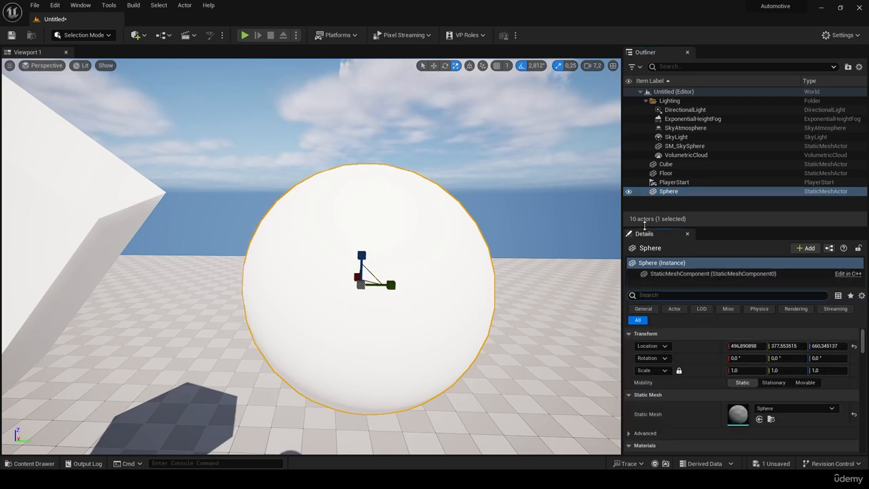
pyautogui.write('vis')
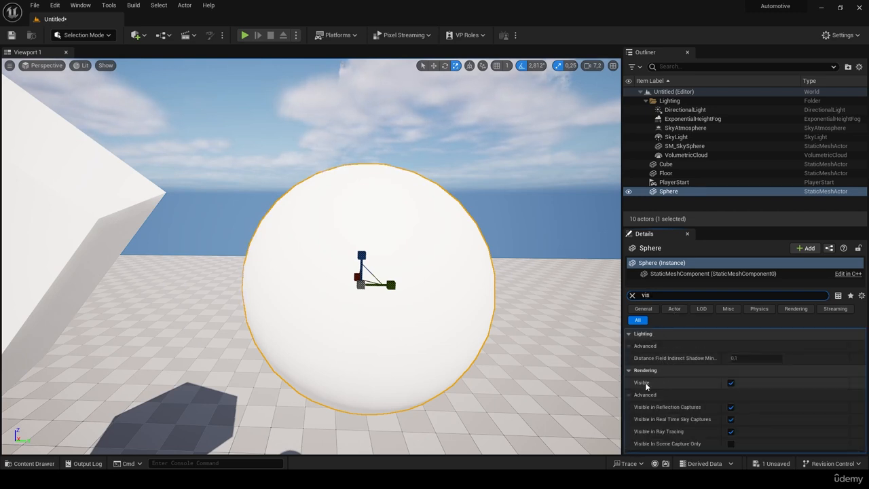
pyautogui.click(731, 383)
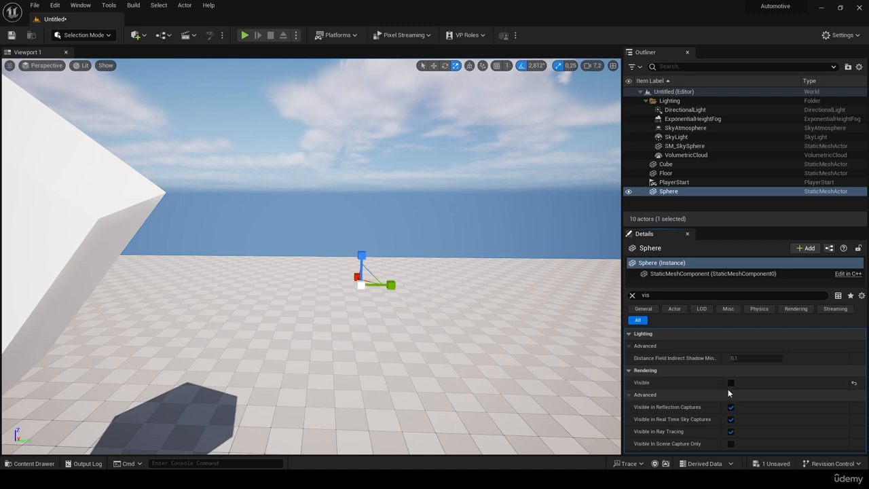
pyautogui.click(732, 384)
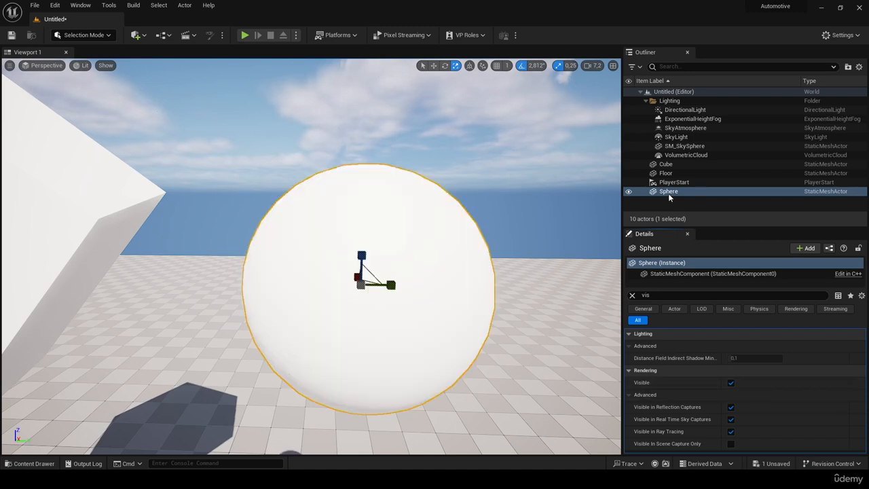
# Step: Hide and show the Sphere from the Outliner to compare with its Visible property, and clear the details filter
pyautogui.click(628, 192)
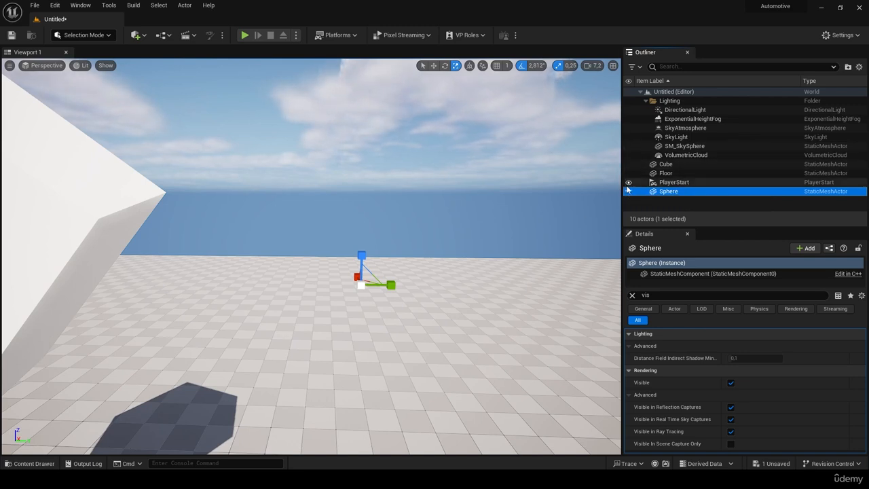
pyautogui.click(627, 192)
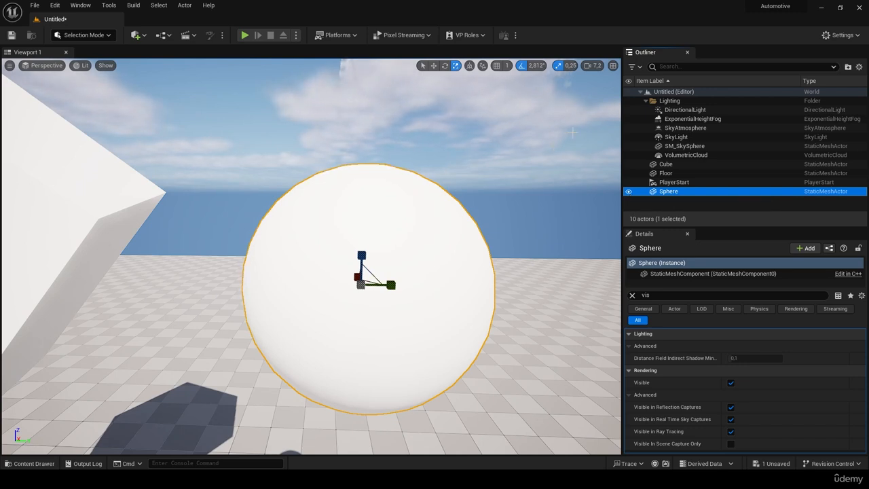
pyautogui.click(632, 295)
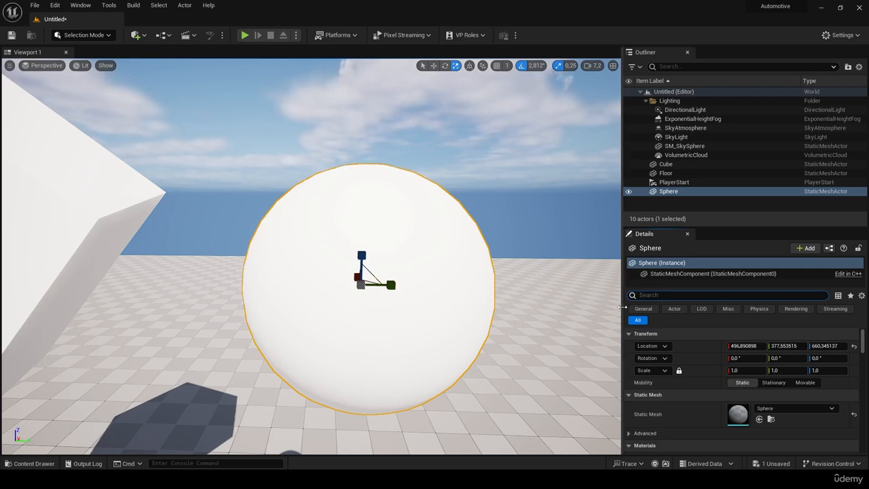
# Step: Select the ExponentialHeightFog and the DirectionalLight in turn, and hide and show the DirectionalLight to compare the scene without it
pyautogui.moveTo(583, 272); pyautogui.dragTo(532, 249, button='right')
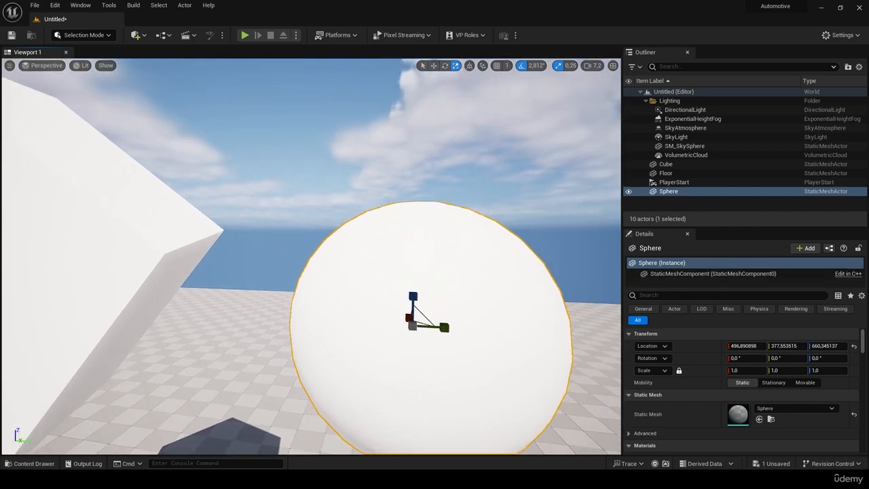
pyautogui.click(689, 119)
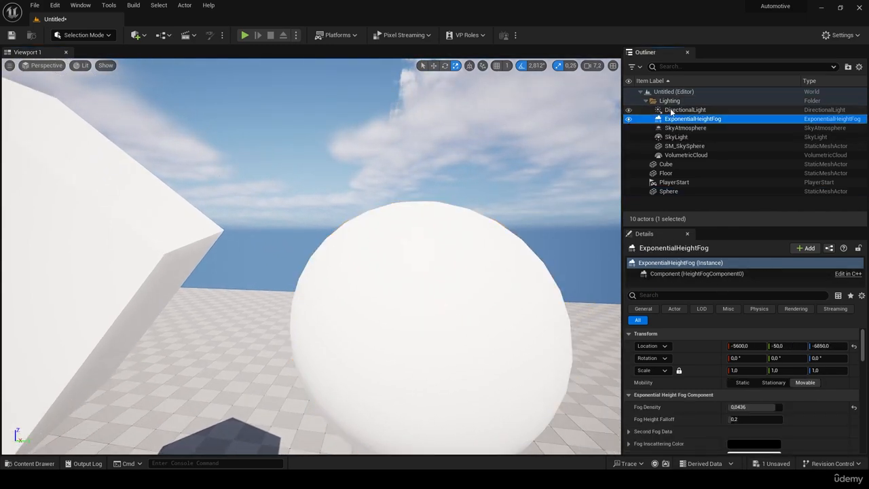
pyautogui.click(668, 110)
pyautogui.click(628, 110)
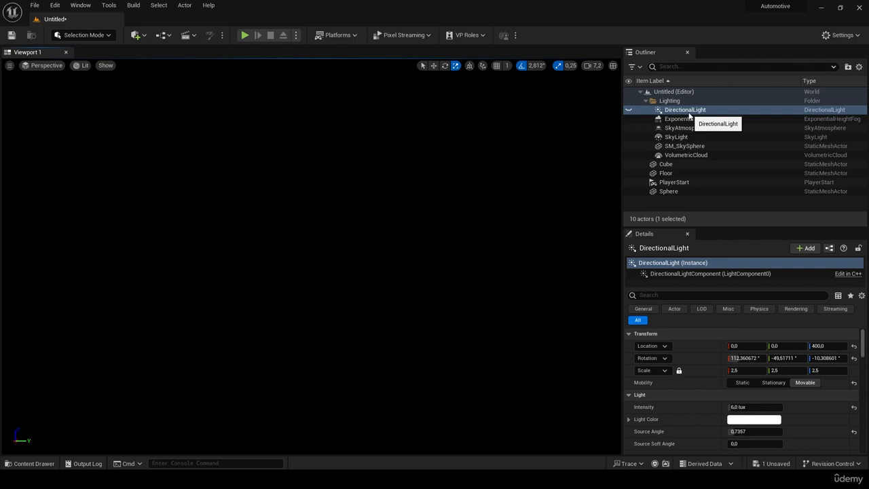
pyautogui.click(627, 110)
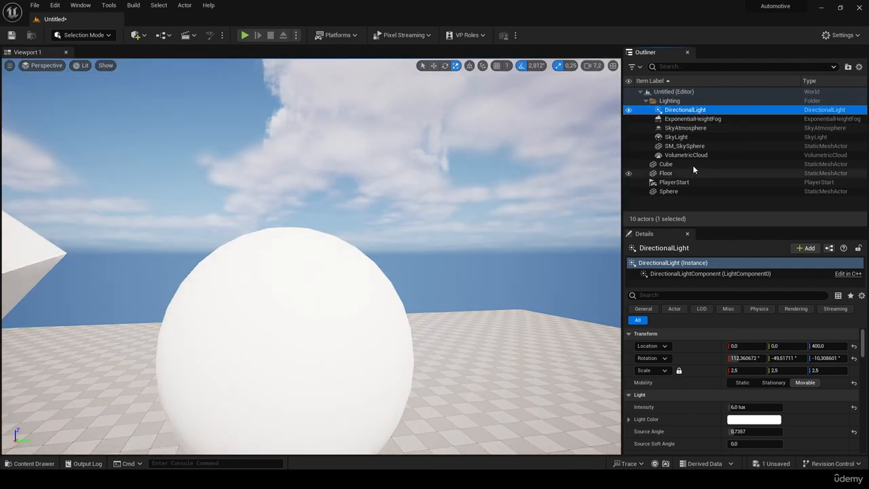
# Step: Select the ExponentialHeightFog, view the horizon beside the sphere, and hide and show the fog twice to compare the scene
pyautogui.click(693, 118)
pyautogui.moveTo(613, 144); pyautogui.dragTo(678, 144, button='right')
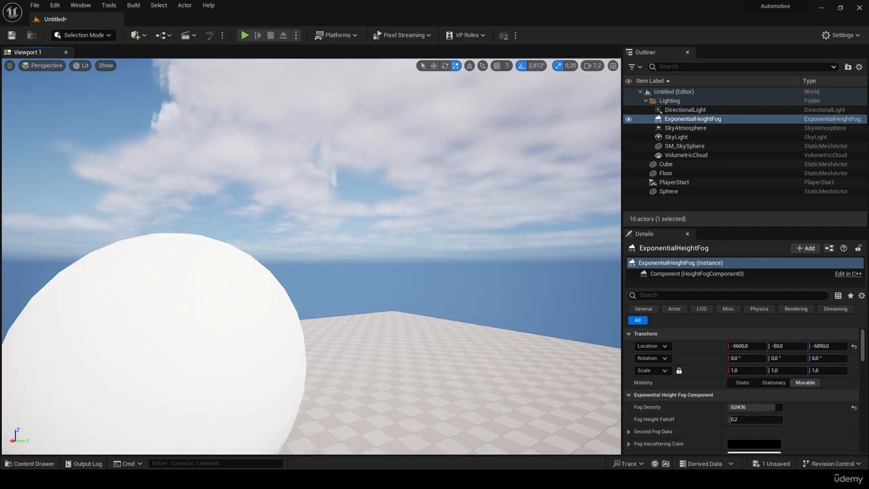
pyautogui.click(628, 119)
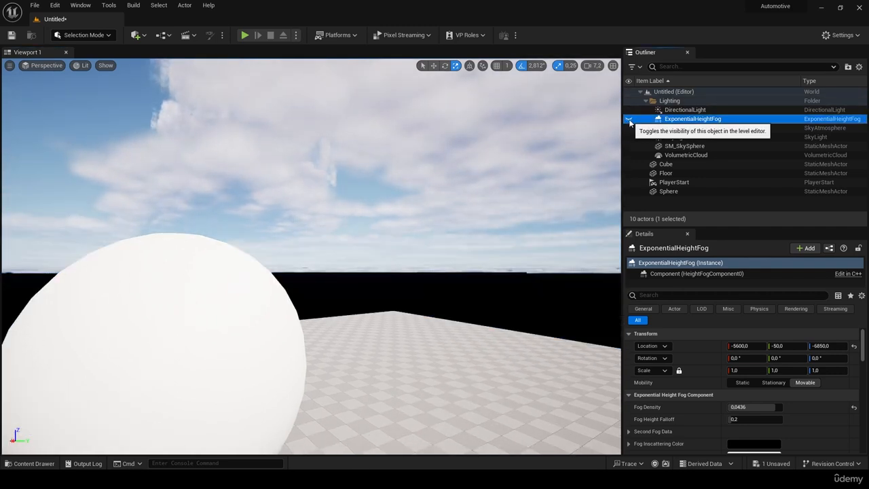
pyautogui.click(629, 119)
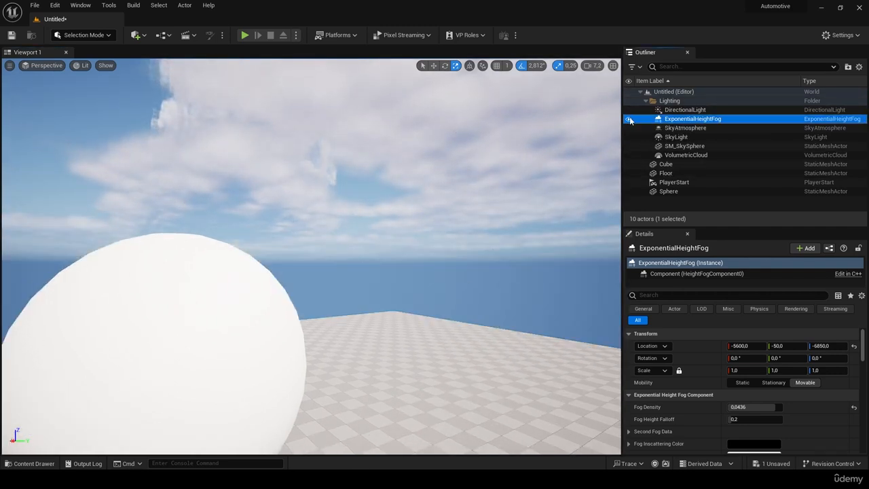
pyautogui.click(628, 120)
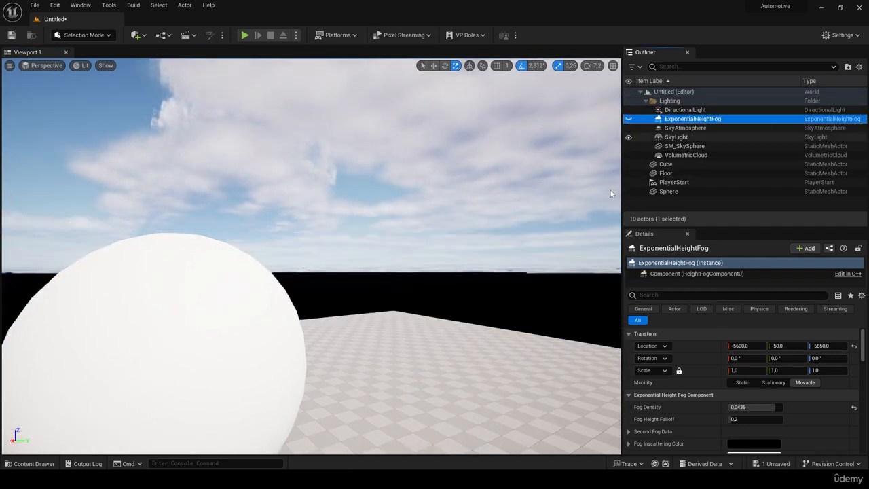
pyautogui.click(629, 120)
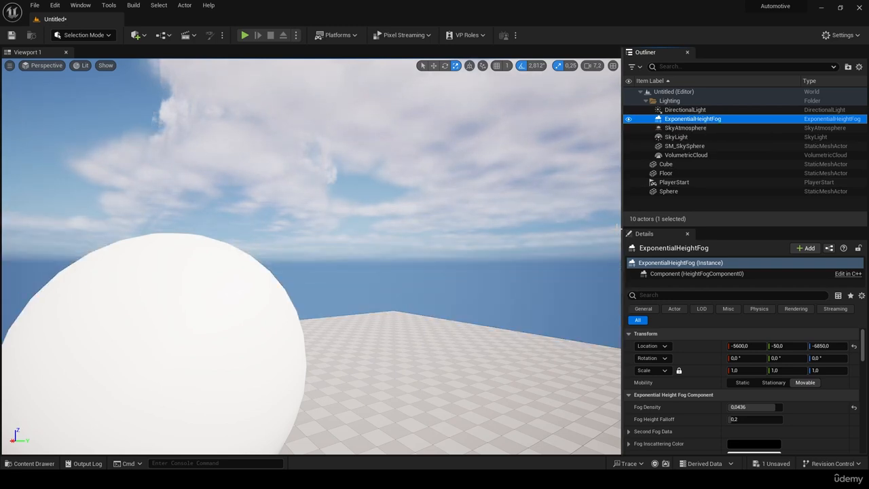
# Step: Select the SkyAtmosphere and toggle its visibility off and on in the Outliner to compare the sky
pyautogui.click(670, 131)
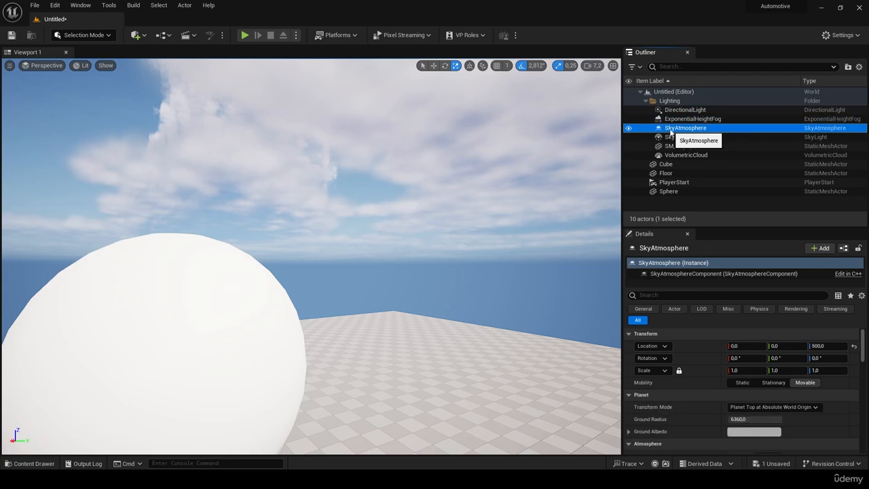
pyautogui.click(672, 120)
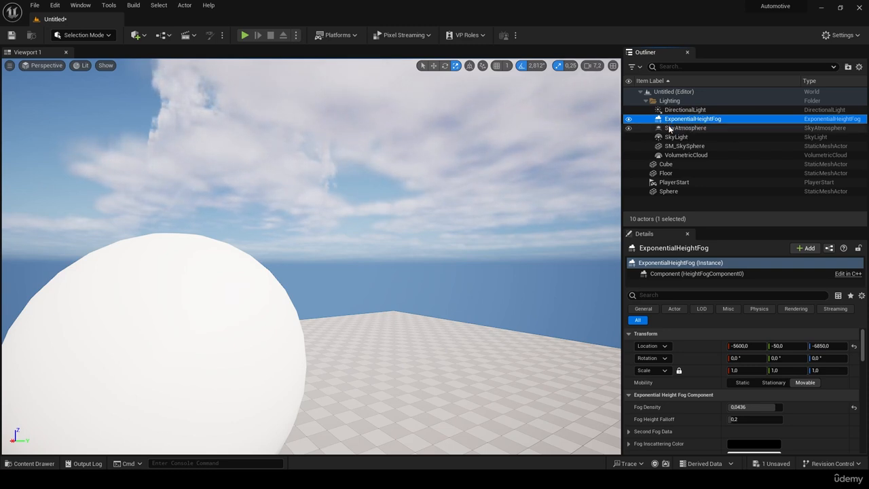
pyautogui.click(670, 129)
pyautogui.click(628, 129)
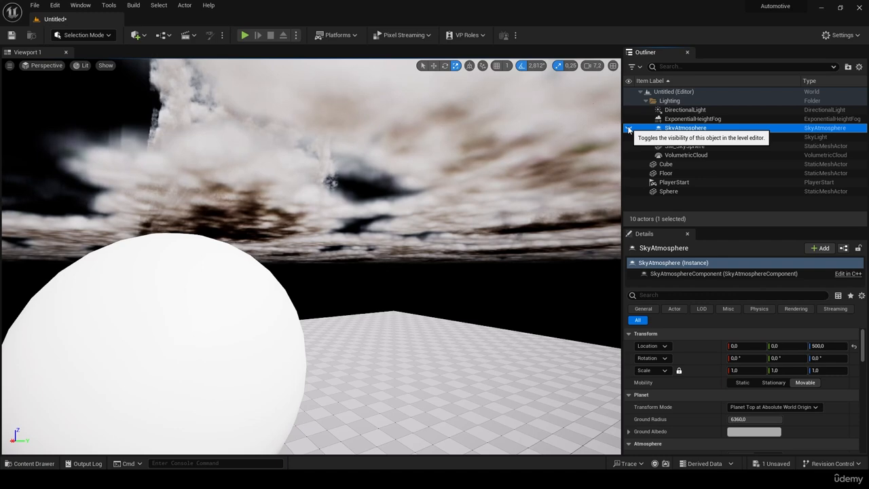
pyautogui.click(628, 128)
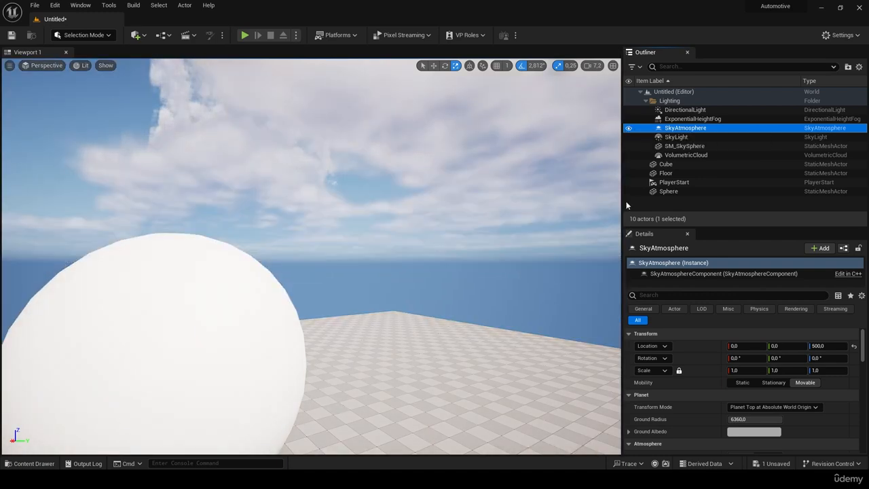
# Step: Try a magenta Rayleigh Scattering color on the SkyAtmosphere and undo the change, leaving the color picker closed
pyautogui.scroll(-2, 731, 384)
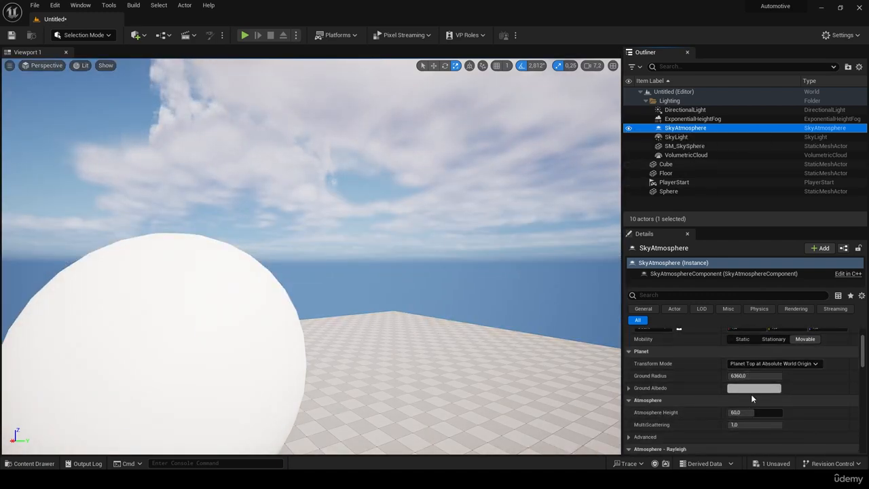
pyautogui.scroll(-3, 751, 393)
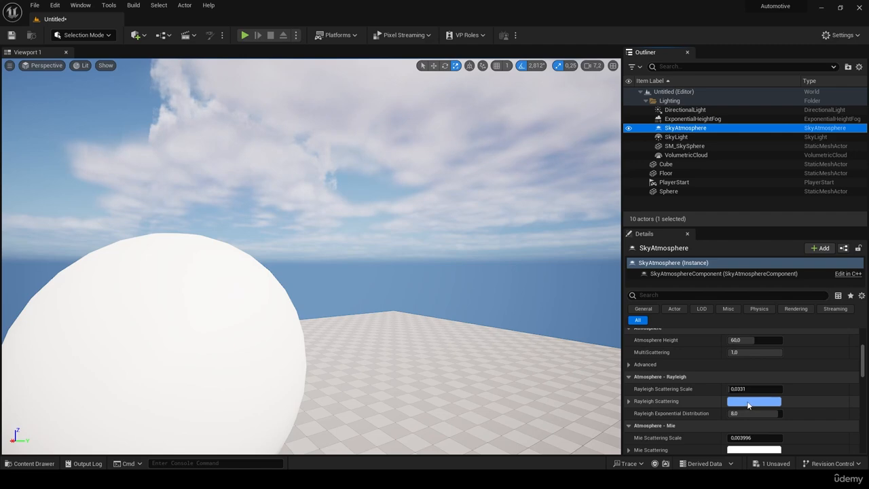
pyautogui.click(749, 405)
pyautogui.moveTo(608, 300); pyautogui.dragTo(644, 279)
pyautogui.click(735, 236)
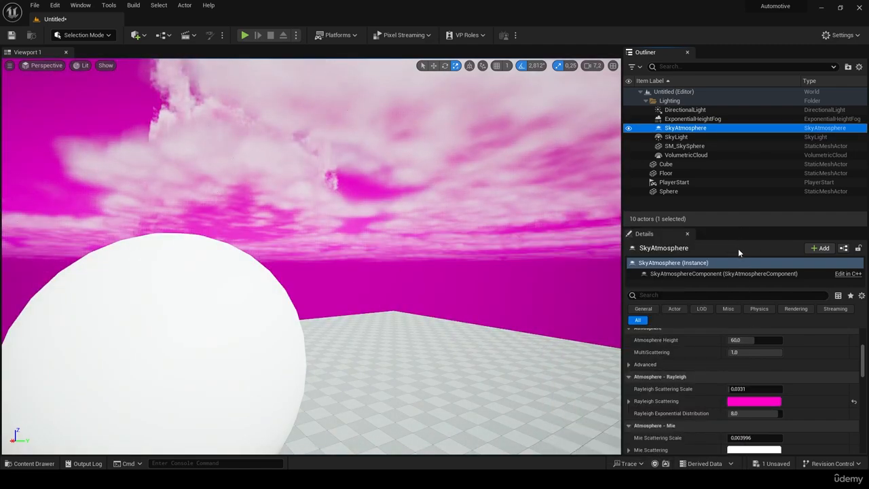
pyautogui.hotkey('ctrl', 'z')
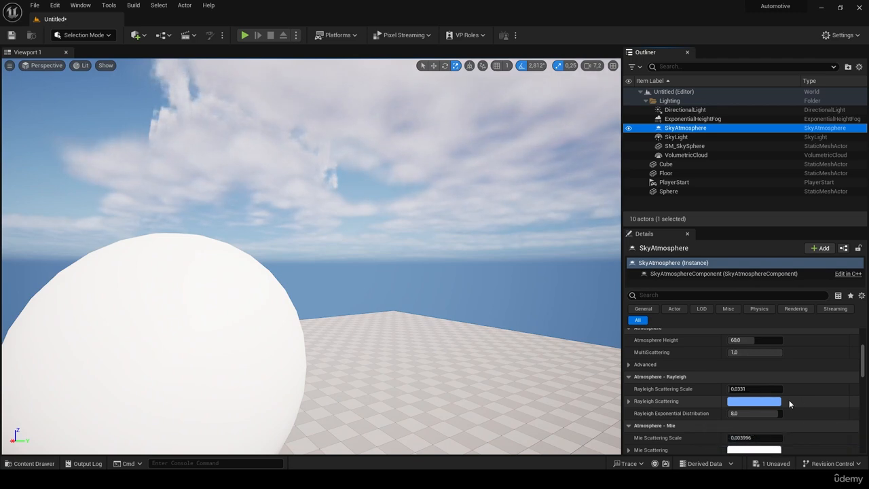
pyautogui.click(774, 402)
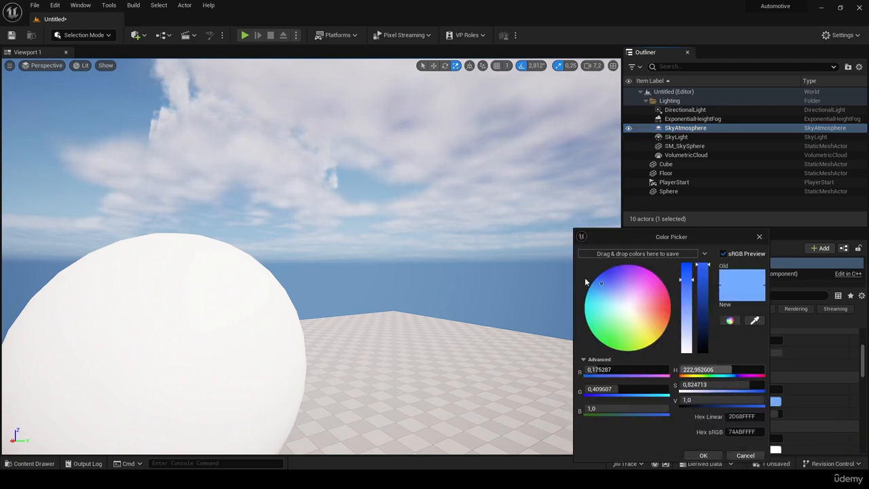
pyautogui.click(760, 237)
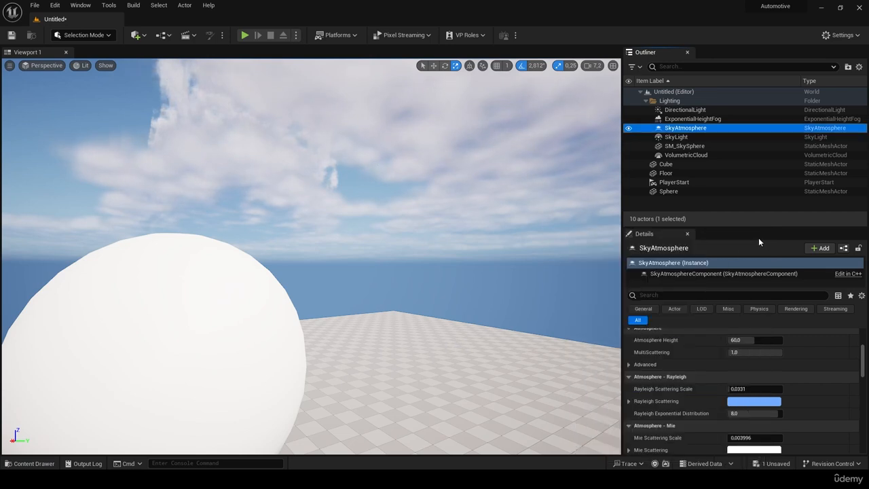
# Step: Try a pink Light Color (hex sRGB FF9CA2FF) on the DirectionalLight and cancel the color change
pyautogui.click(685, 109)
pyautogui.scroll(2, 752, 395)
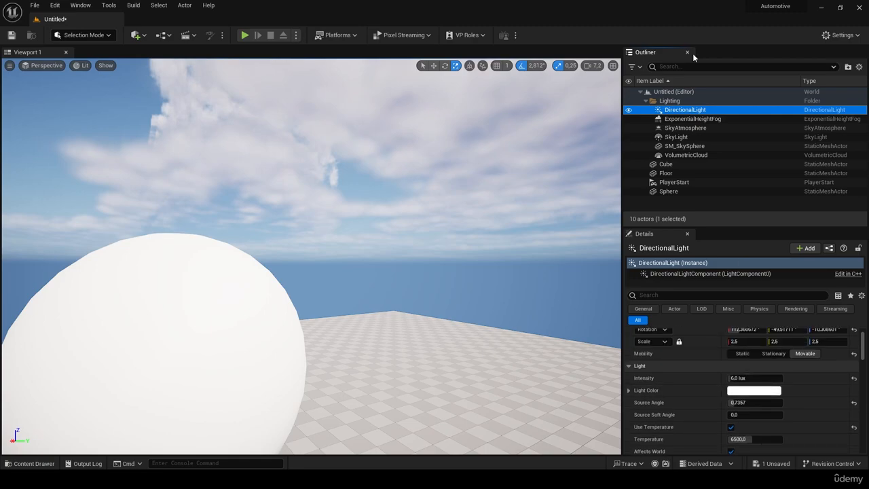
pyautogui.click(743, 392)
pyautogui.moveTo(625, 297)
pyautogui.mouseDown()
pyautogui.moveTo(634, 295)
pyautogui.moveTo(608, 298)
pyautogui.moveTo(625, 306)
pyautogui.mouseUp()
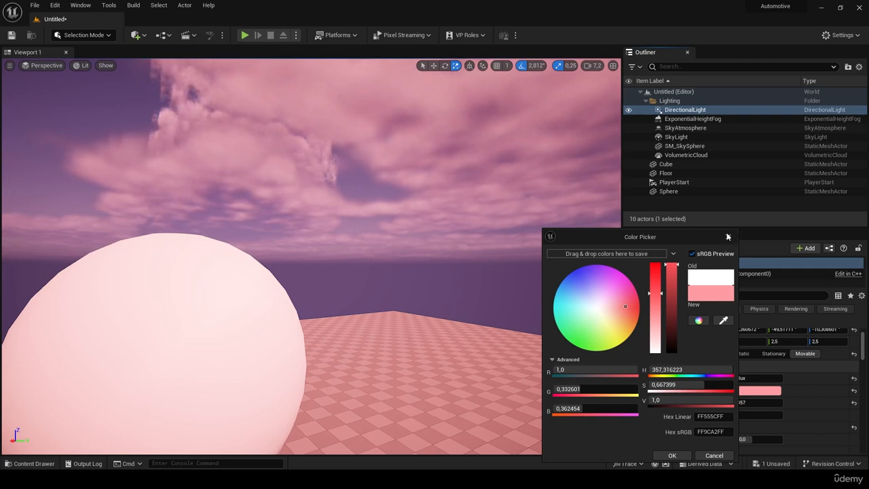
pyautogui.click(713, 455)
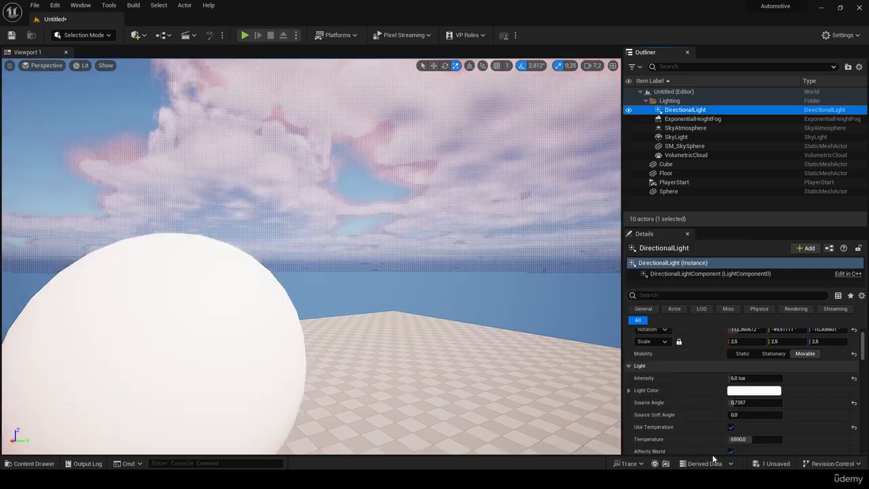
# Step: Select the SkyAtmosphere and DirectionalLight in turn, and toggle the SkyLight's visibility off and on twice to compare the lighting
pyautogui.click(684, 128)
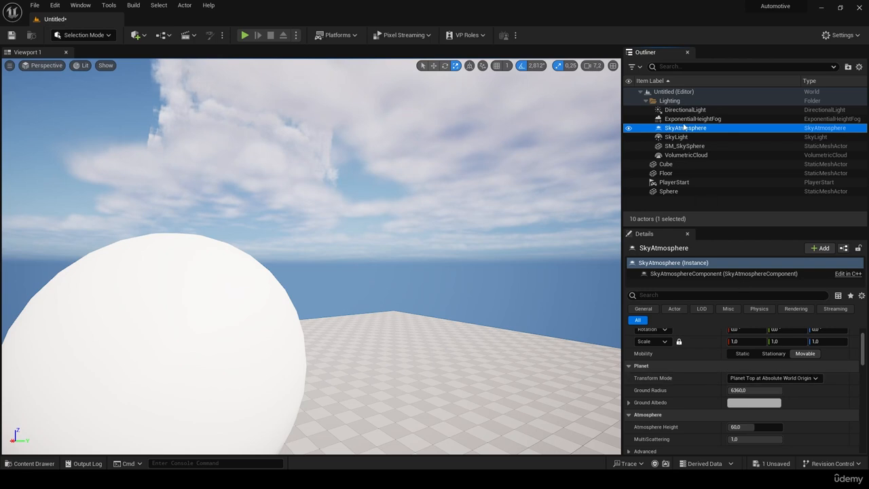
pyautogui.click(684, 109)
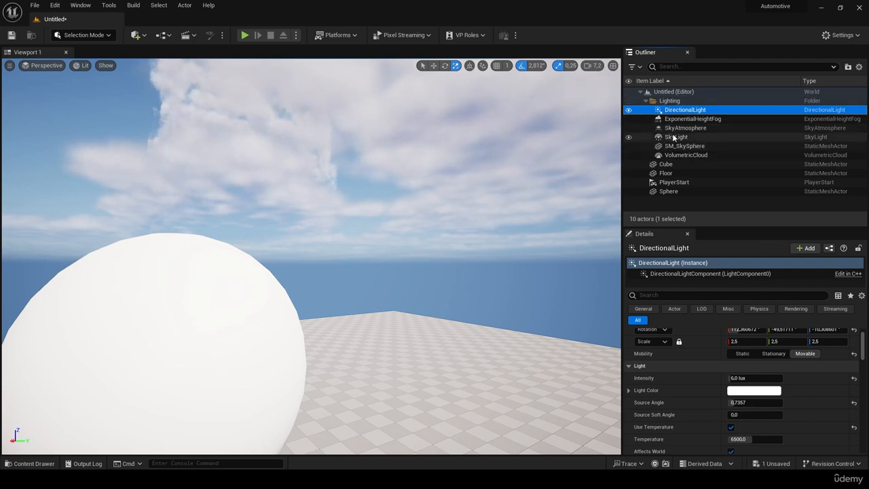
pyautogui.click(674, 137)
pyautogui.click(628, 138)
pyautogui.click(629, 137)
pyautogui.click(628, 137)
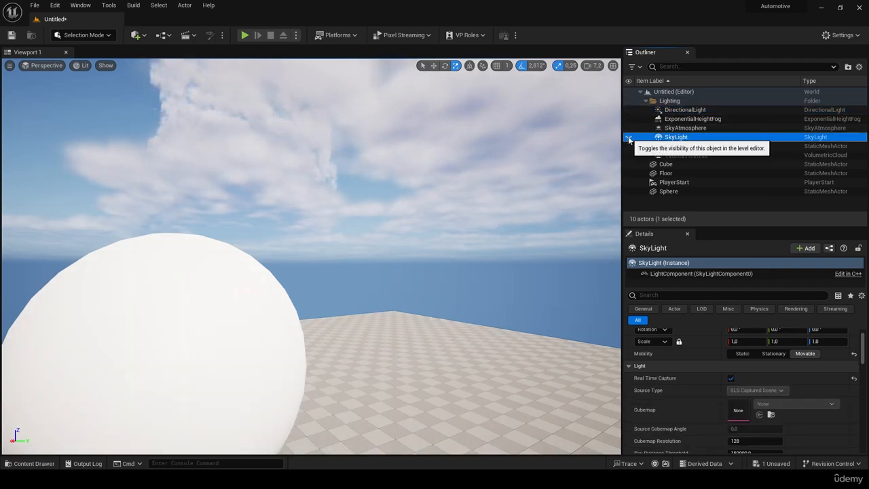
pyautogui.click(628, 137)
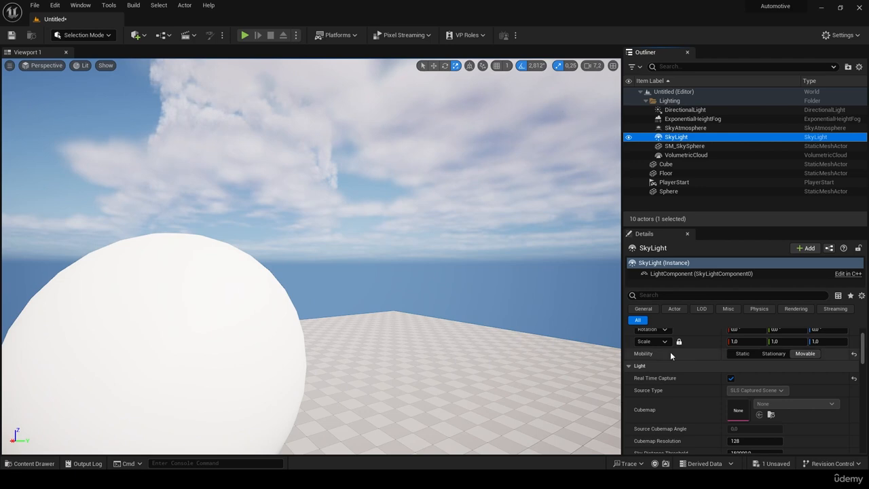
# Step: Select the SM_SkySphere and the VolumetricCloud in turn, hiding and showing each to compare the sky
pyautogui.click(679, 148)
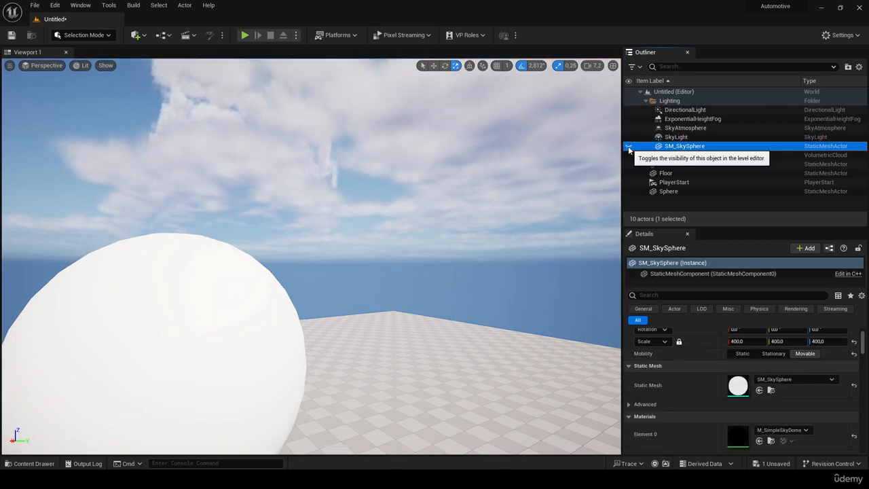
pyautogui.click(692, 155)
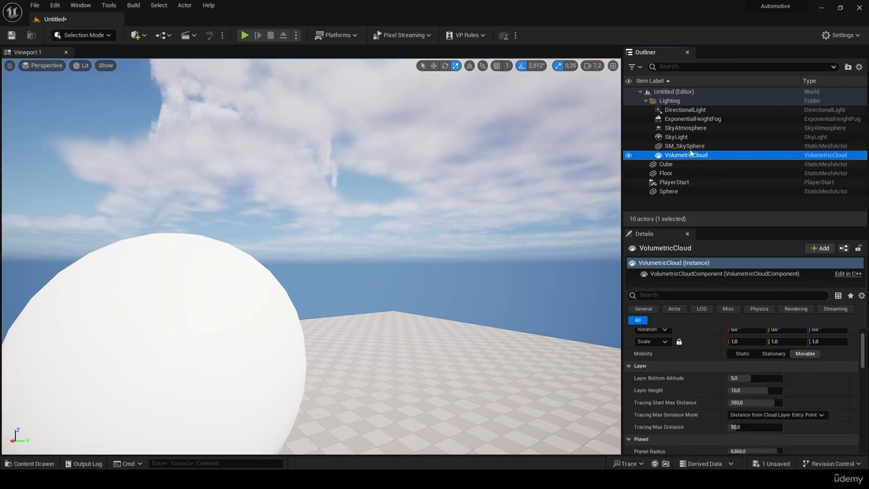
pyautogui.click(628, 154)
pyautogui.click(628, 154)
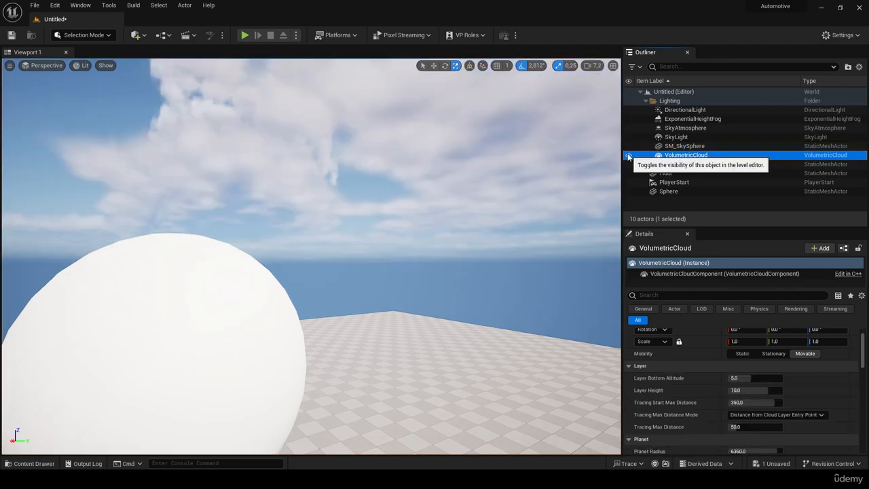
# Step: Try the VolumetricCloud's Layer Bottom Altitude at about 15.5, settle it at about 8.41, and reduce Layer Height to about 0.18
pyautogui.moveTo(773, 377); pyautogui.dragTo(806, 378)
pyautogui.moveTo(584, 348); pyautogui.dragTo(516, 257, button='right')
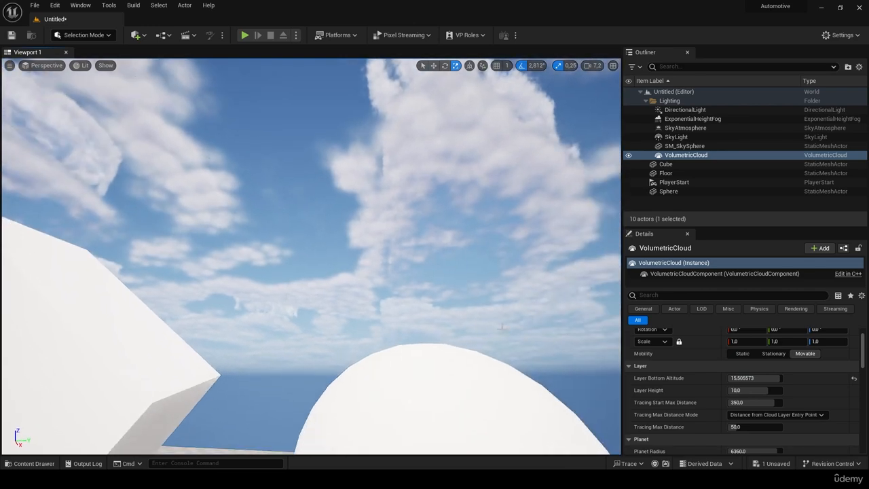
pyautogui.moveTo(762, 380)
pyautogui.mouseDown()
pyautogui.moveTo(739, 381)
pyautogui.moveTo(774, 378)
pyautogui.moveTo(726, 390)
pyautogui.mouseUp()
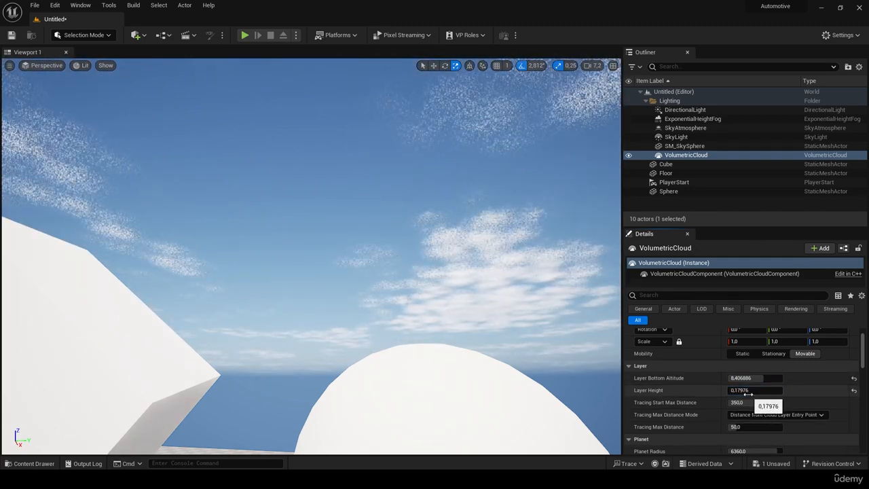
# Step: Set the VolumetricCloud's Layer Height to about 1.67, Tracing Start Max Distance to about 376 and Tracing Max Distance to about 260
pyautogui.moveTo(749, 392)
pyautogui.mouseDown()
pyautogui.moveTo(745, 403)
pyautogui.moveTo(775, 402)
pyautogui.moveTo(750, 412)
pyautogui.moveTo(768, 412)
pyautogui.mouseUp()
pyautogui.scroll(-1, 756, 427)
pyautogui.click(755, 412)
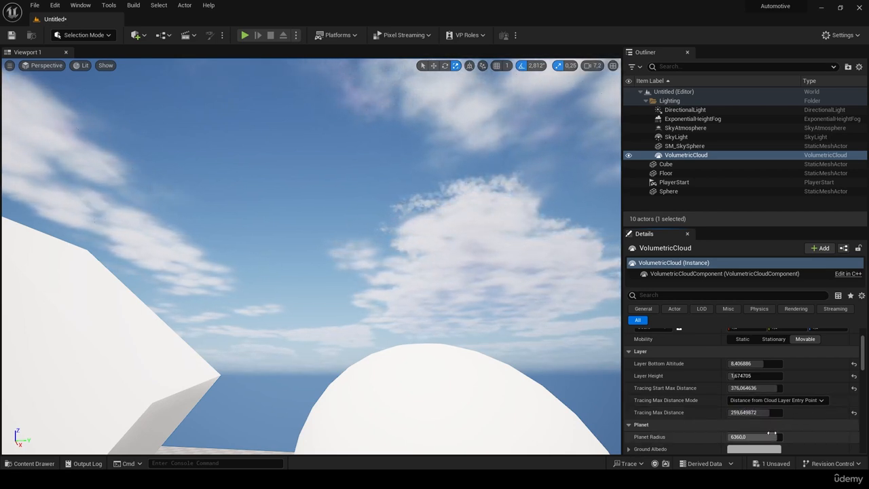
# Step: Set the VolumetricCloud's Planet Radius to about 4737 and Layer Bottom Altitude to about 15.27, and look around at the clouds
pyautogui.scroll(1, 753, 407)
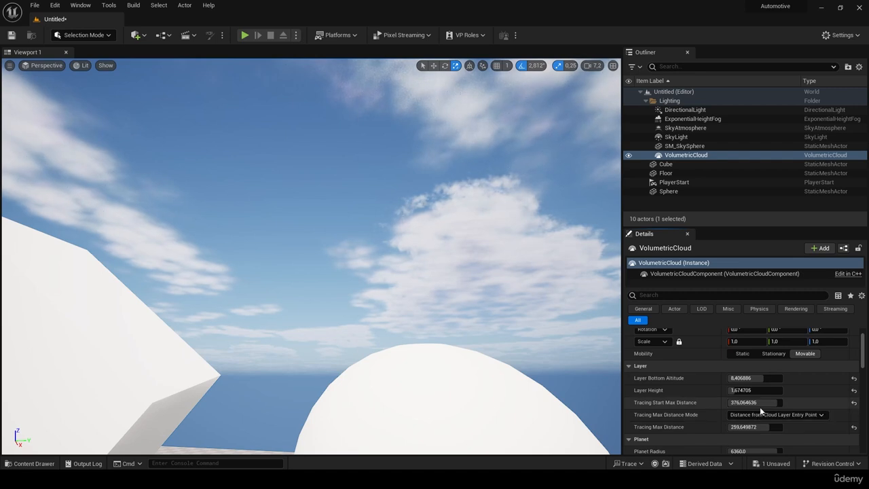
pyautogui.scroll(-2, 759, 406)
pyautogui.moveTo(766, 421); pyautogui.dragTo(742, 421)
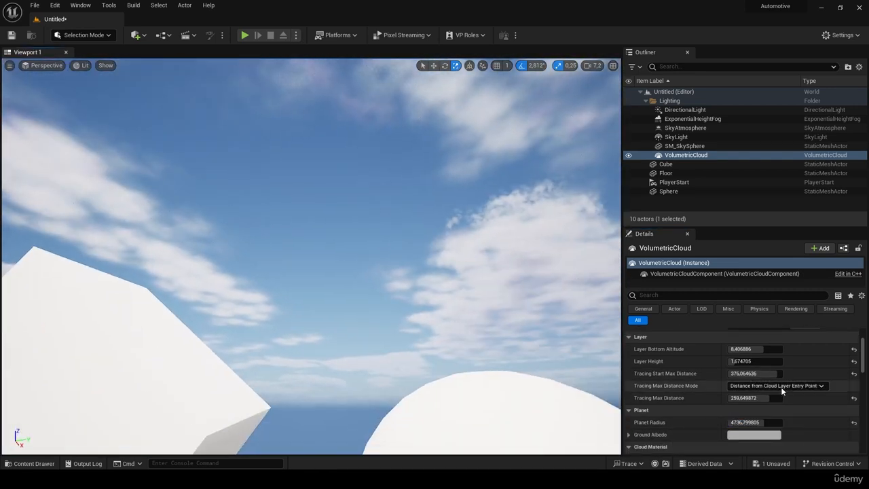
pyautogui.scroll(2, 780, 391)
pyautogui.moveTo(754, 378); pyautogui.dragTo(773, 377)
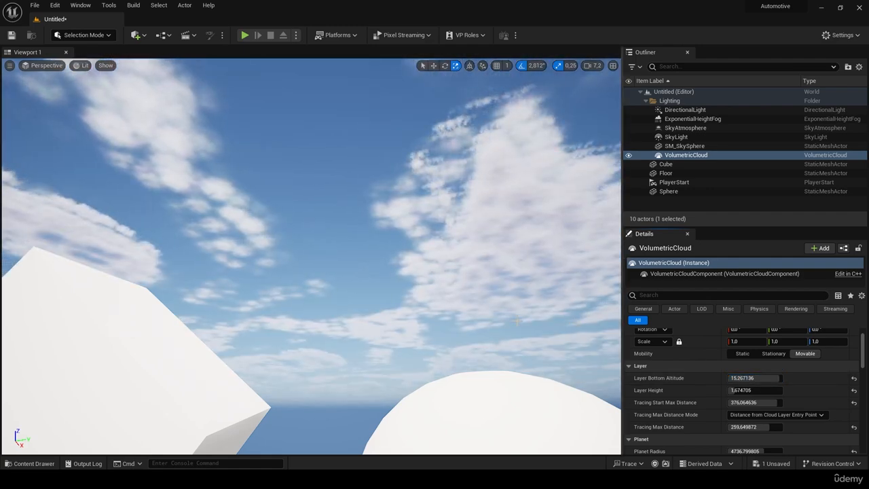
pyautogui.moveTo(517, 320); pyautogui.dragTo(464, 285, button='right')
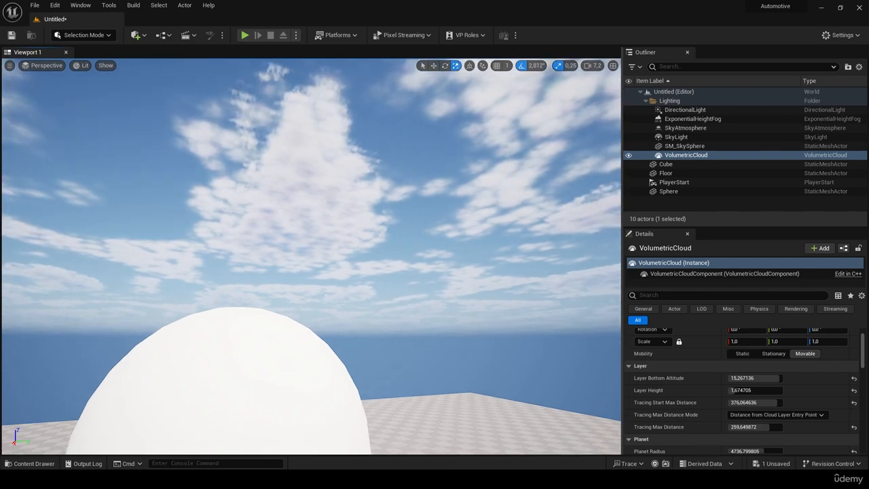
# Step: Undo the recent VolumetricCloud edits one after another, back through the Layer Height change
pyautogui.hotkey('ctrl', 'z')
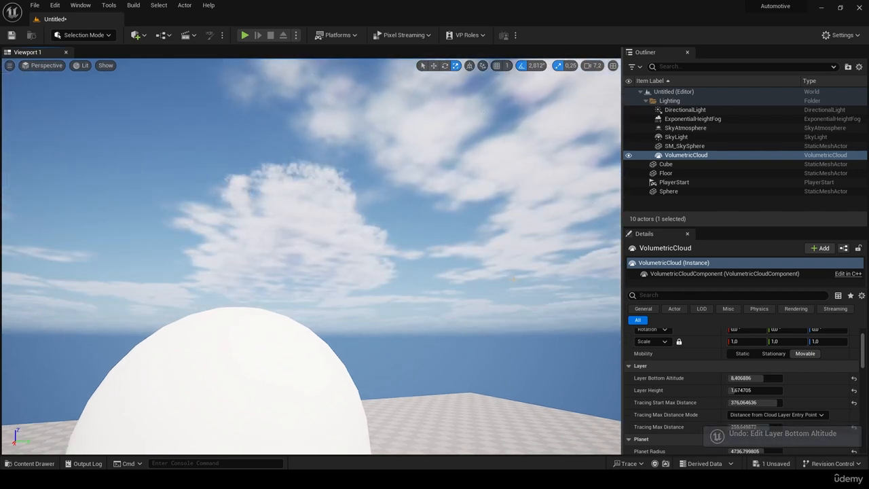
pyautogui.hotkey('ctrl', 'z')
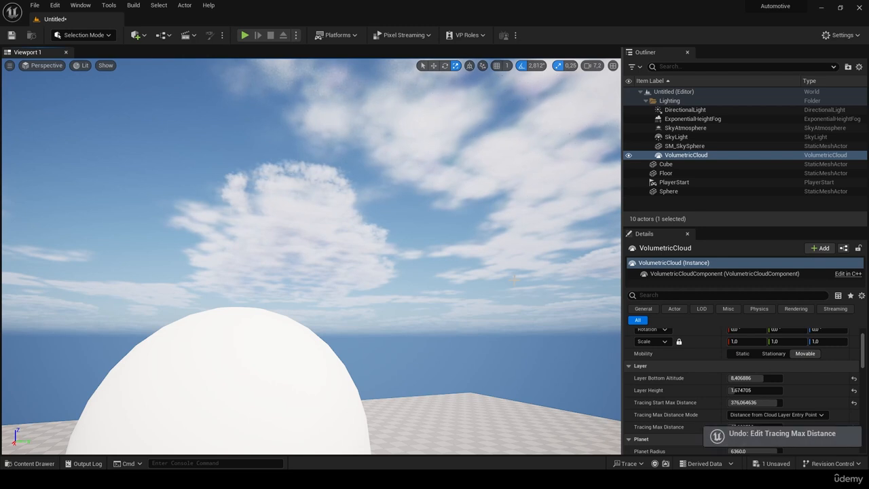
pyautogui.hotkey('ctrl', 'z')
pyautogui.hotkey('ctrl', 'z')
pyautogui.hotkey('ctrl', 'z')
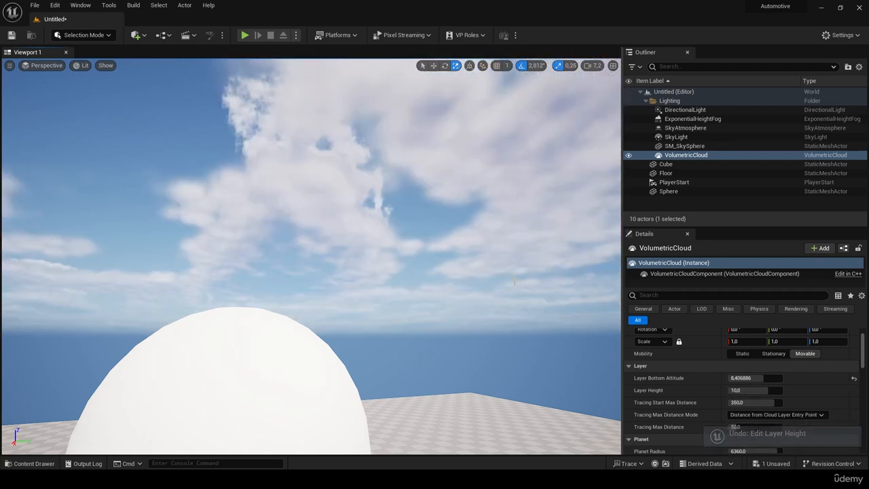
# Step: Undo the VolumetricCloud's Layer Bottom Altitude and Tracing Max Distance changes
pyautogui.hotkey('ctrl', 'z')
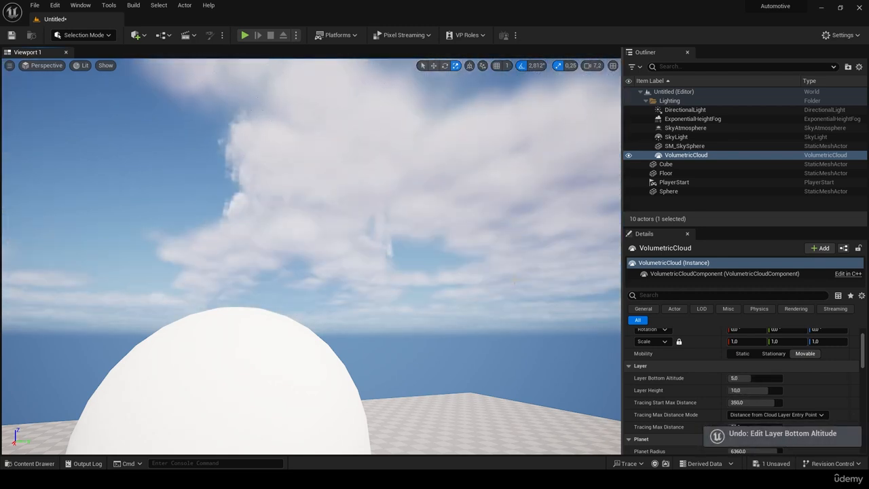
pyautogui.hotkey('ctrl', 'z')
pyautogui.hotkey('ctrl', 'z')
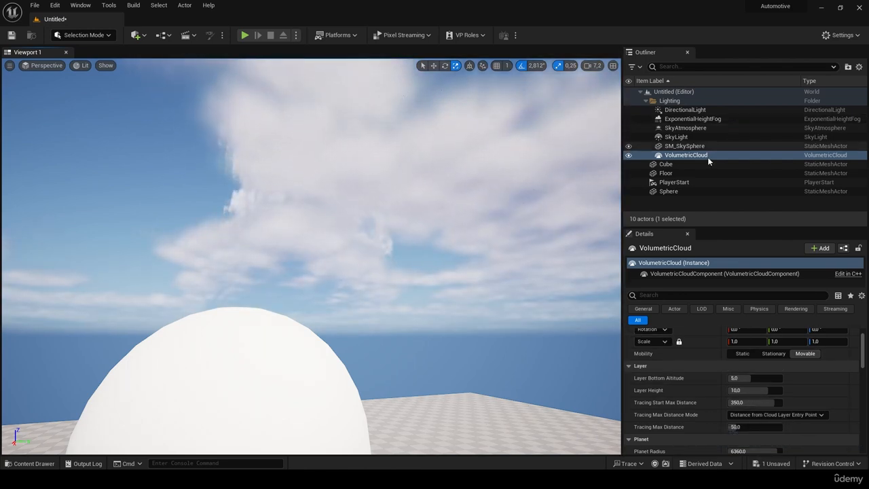
# Step: Duplicate the sphere and move the copy along the green Y axis so it stands beside the original
pyautogui.press('s')
pyautogui.moveTo(399, 273); pyautogui.dragTo(394, 297, button='right')
pyautogui.click(371, 297)
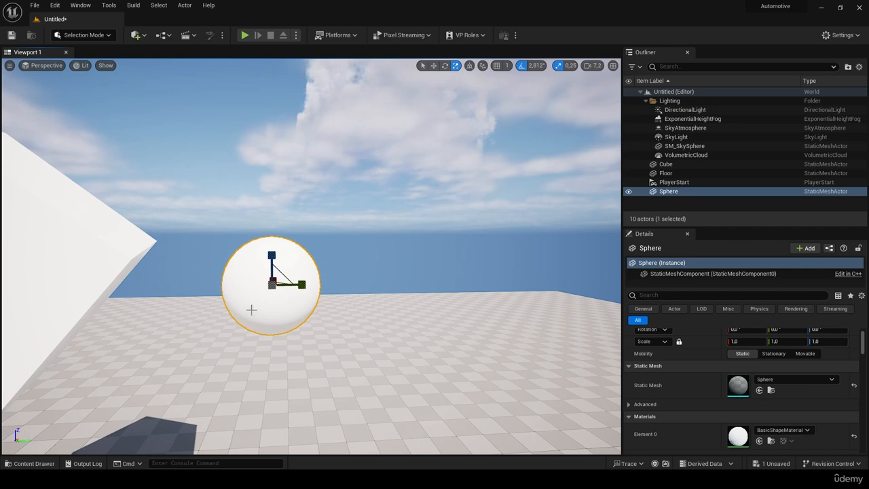
pyautogui.click(433, 65)
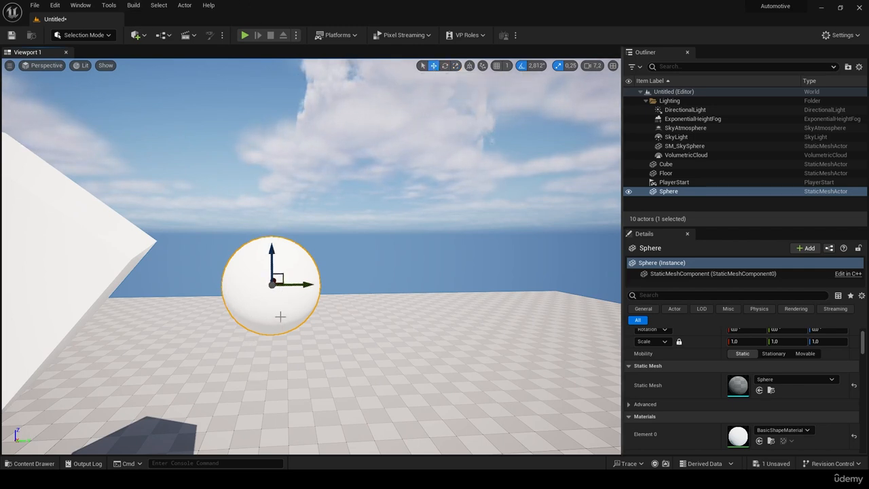
pyautogui.hotkey('ctrl', 'd')
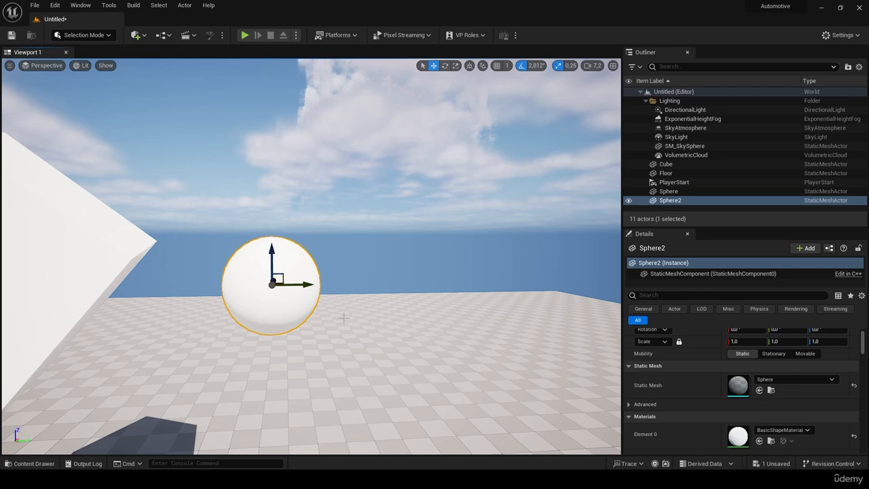
pyautogui.moveTo(305, 286); pyautogui.dragTo(448, 291)
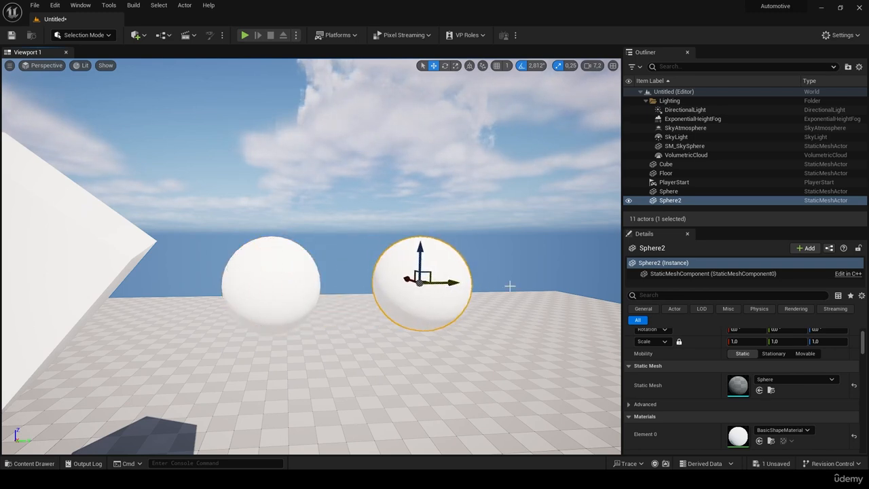
# Step: Examine the actor commands offered for the original sphere and its copy, including the Duplicate option among the editing commands
pyautogui.click(668, 190)
pyautogui.rightClick(666, 191)
pyautogui.moveTo(688, 206)
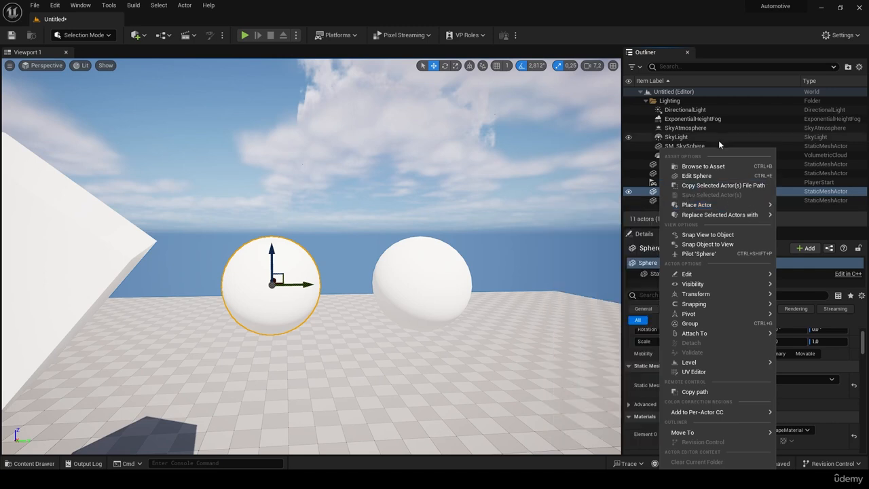
pyautogui.click(761, 129)
pyautogui.click(410, 281)
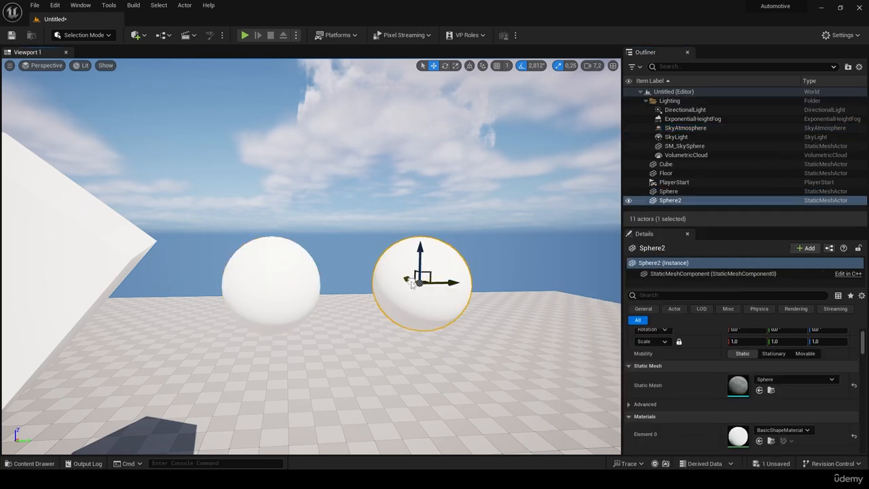
pyautogui.rightClick(410, 281)
pyautogui.moveTo(450, 303)
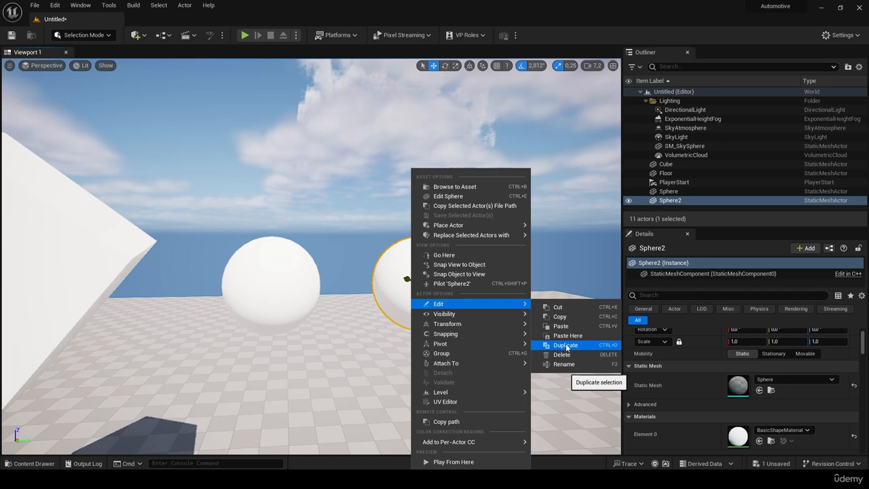
pyautogui.click(550, 237)
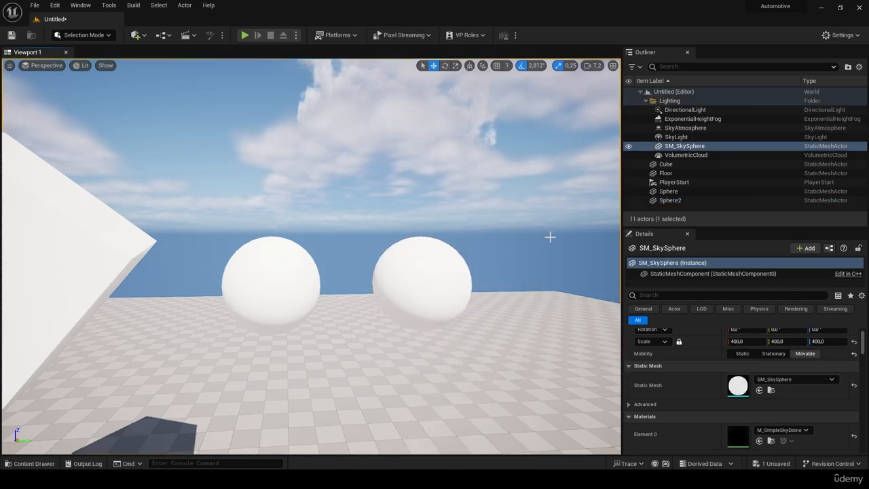
# Step: Delete the duplicated sphere
pyautogui.click(397, 284)
pyautogui.press('Delete')
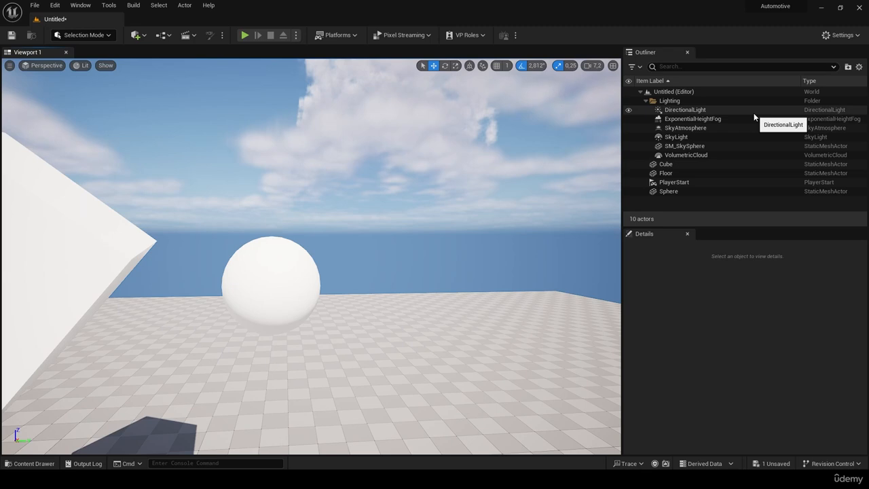
# Step: Replace the remaining sphere's static mesh with SM_wooden_cable_drum_01 and look at it up close
pyautogui.click(282, 283)
pyautogui.scroll(-3, 672, 353)
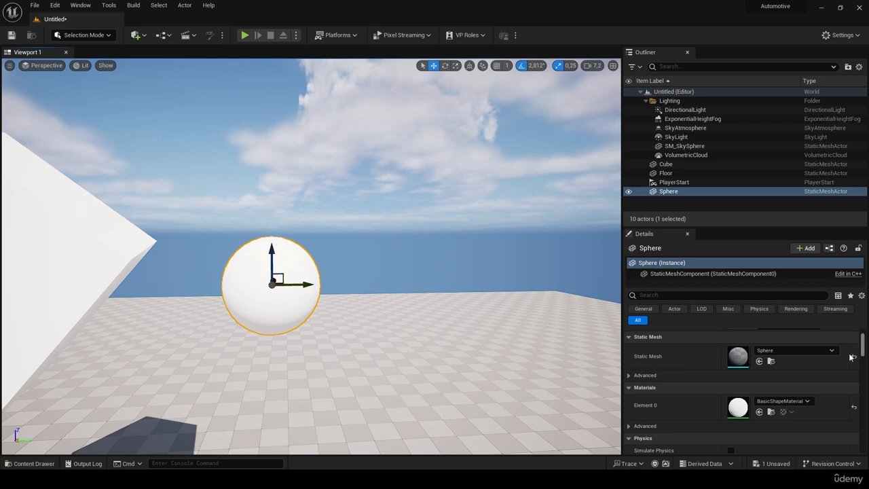
pyautogui.click(814, 351)
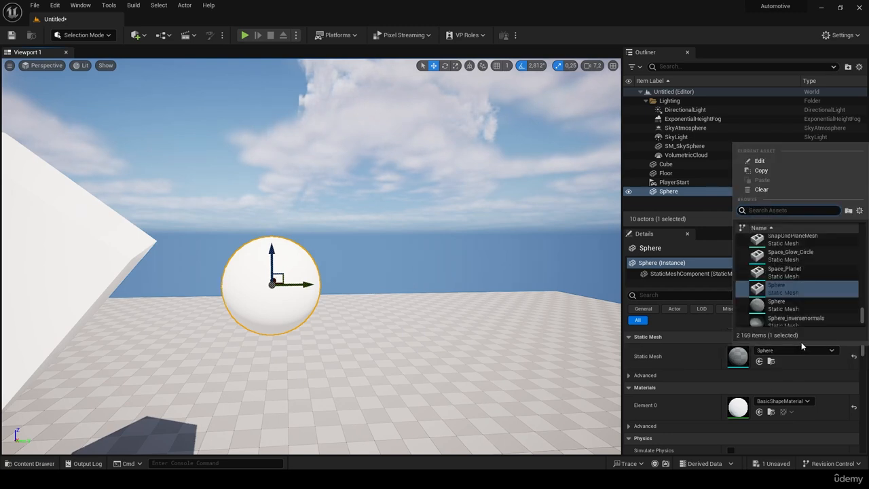
pyautogui.scroll(-1, 828, 288)
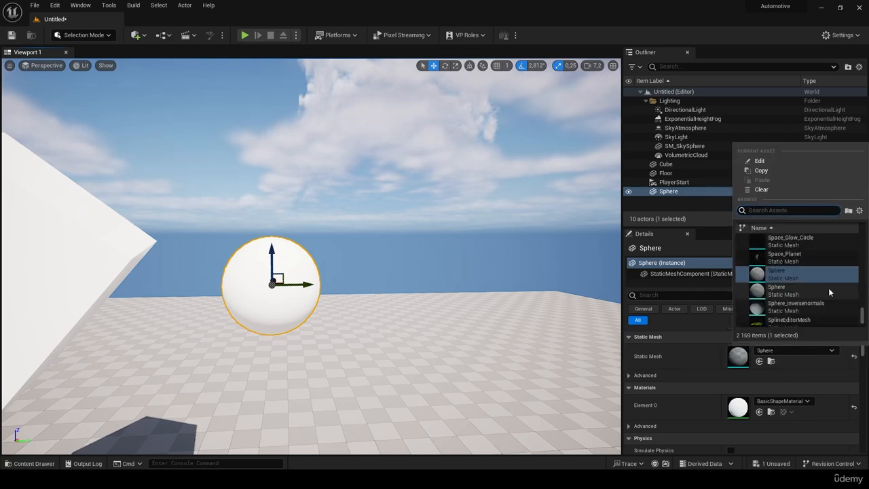
pyautogui.scroll(10, 828, 288)
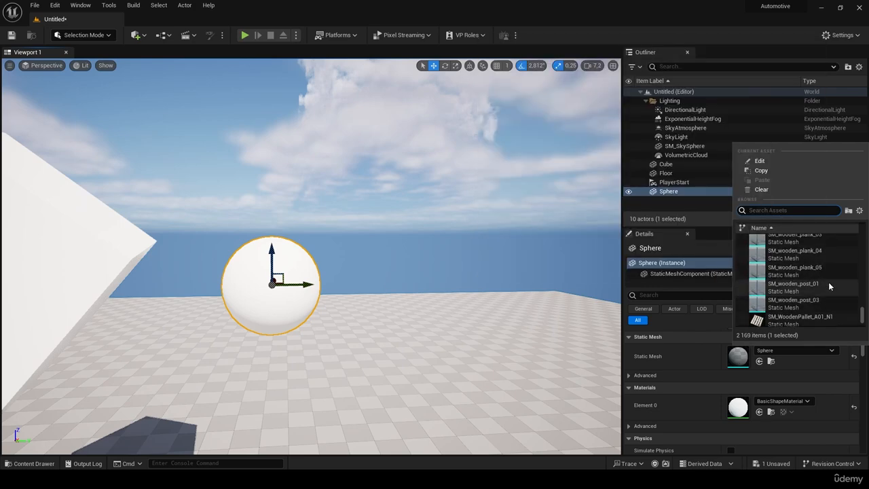
pyautogui.scroll(3, 825, 278)
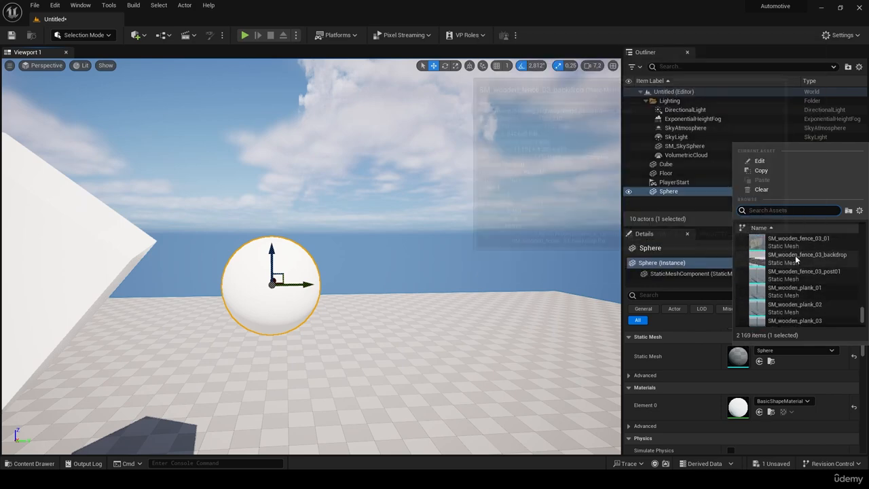
pyautogui.scroll(3, 796, 256)
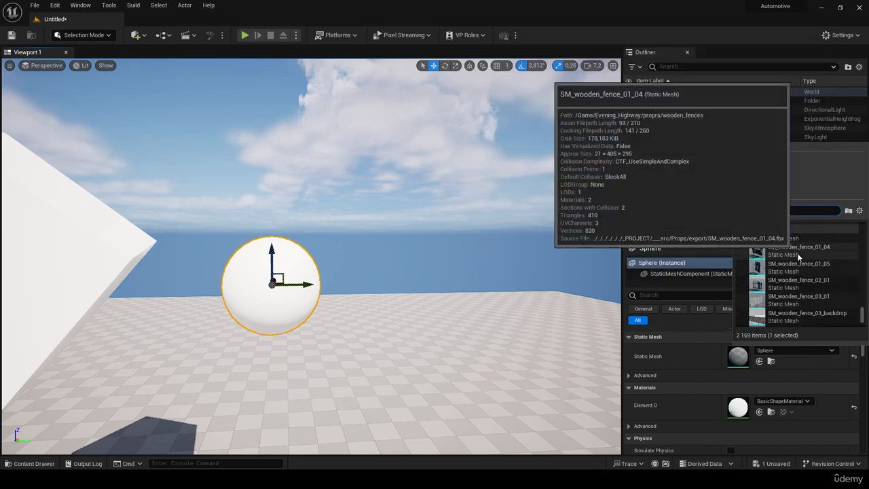
pyautogui.scroll(3, 799, 256)
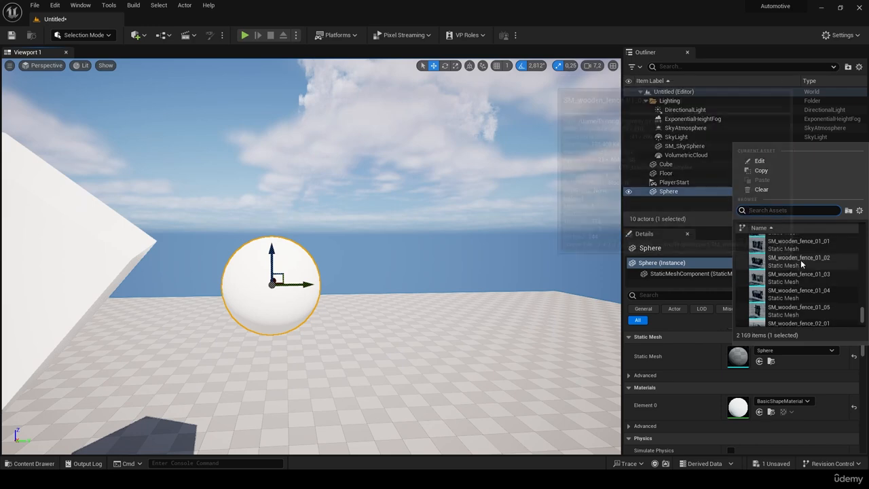
pyautogui.scroll(5, 796, 258)
pyautogui.click(778, 280)
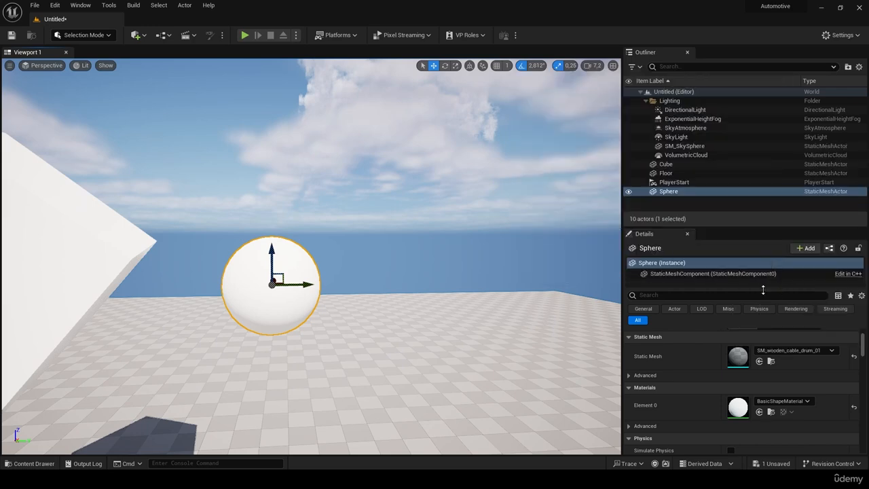
pyautogui.moveTo(409, 305)
pyautogui.mouseDown(button='right')
pyautogui.moveTo(455, 305)
pyautogui.moveTo(387, 326)
pyautogui.moveTo(442, 328)
pyautogui.moveTo(228, 326)
pyautogui.moveTo(298, 328)
pyautogui.moveTo(346, 294)
pyautogui.moveTo(406, 296)
pyautogui.mouseUp(button='right')
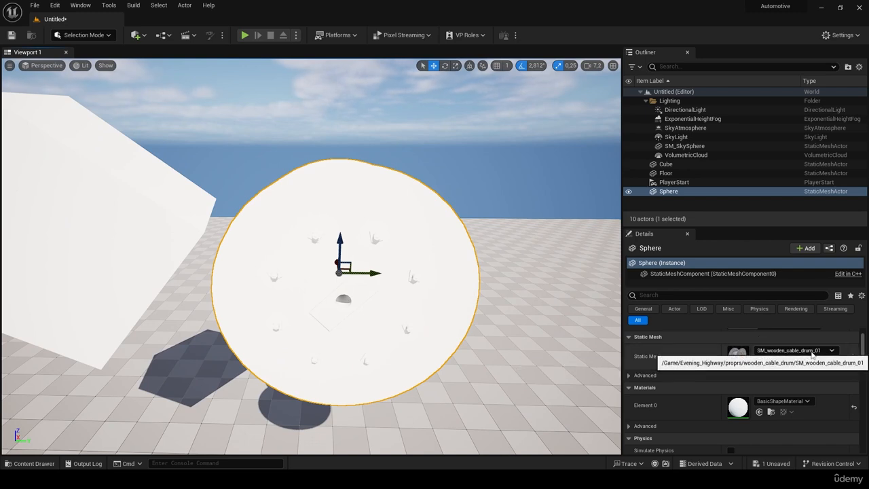
# Step: Switch the Sphere actor's static mesh to SM_wooden_drum_pipes_01 and view it from another angle
pyautogui.click(778, 352)
pyautogui.click(791, 309)
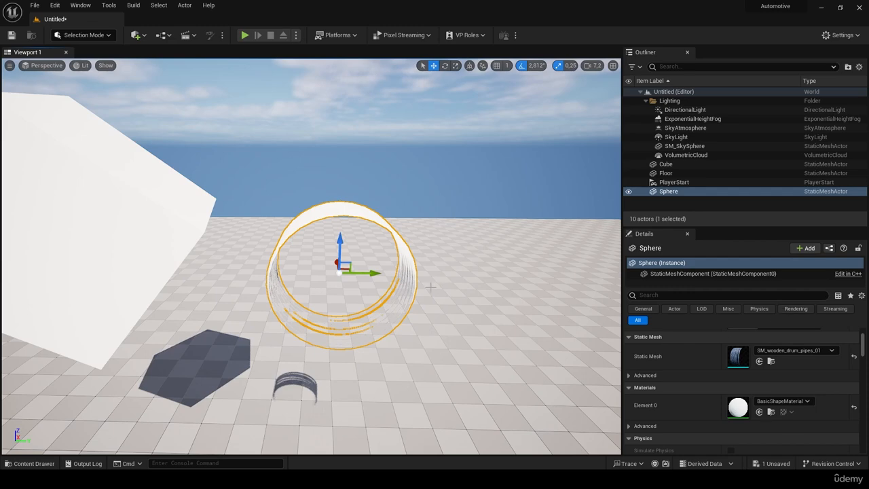
pyautogui.moveTo(431, 287); pyautogui.dragTo(341, 237, button='right')
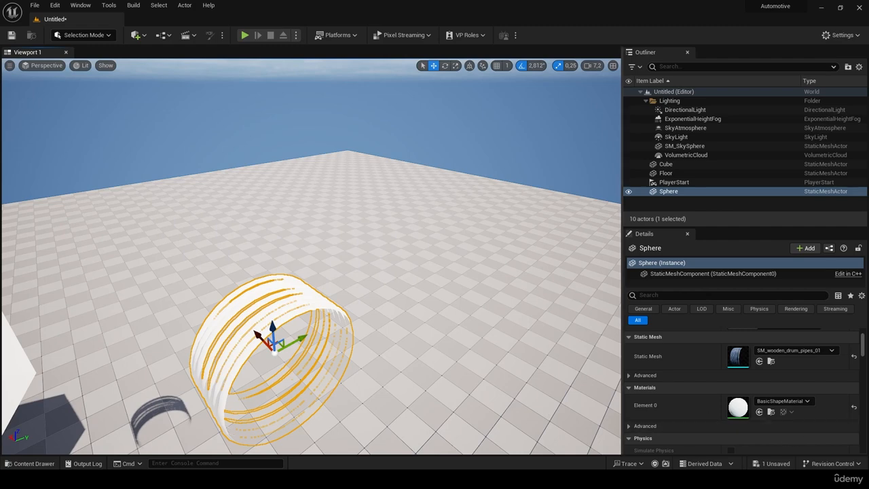
pyautogui.moveTo(570, 407); pyautogui.dragTo(499, 394, button='right')
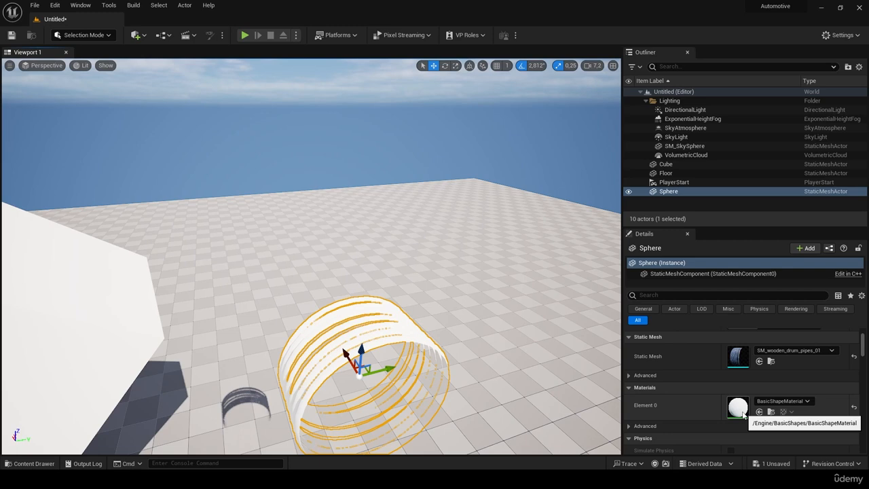
# Step: Assign the green BasicAsset03 material to Element 0 of the pipes mesh and inspect it
pyautogui.click(781, 400)
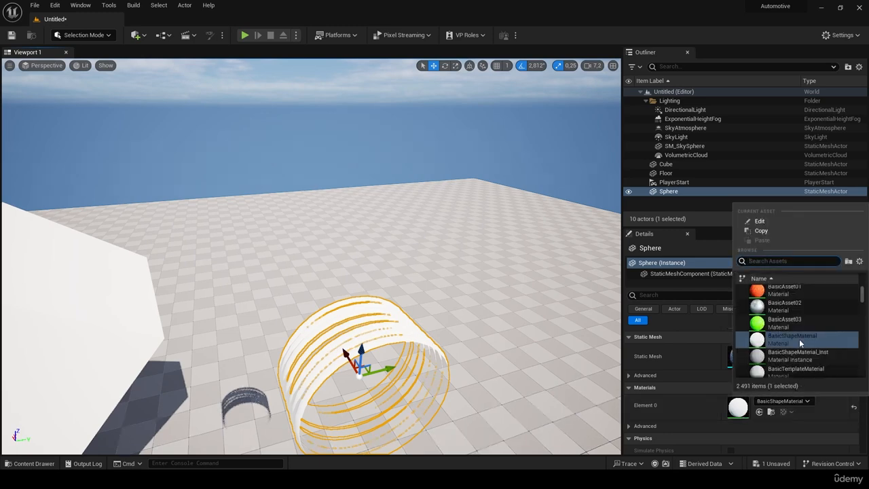
pyautogui.click(787, 323)
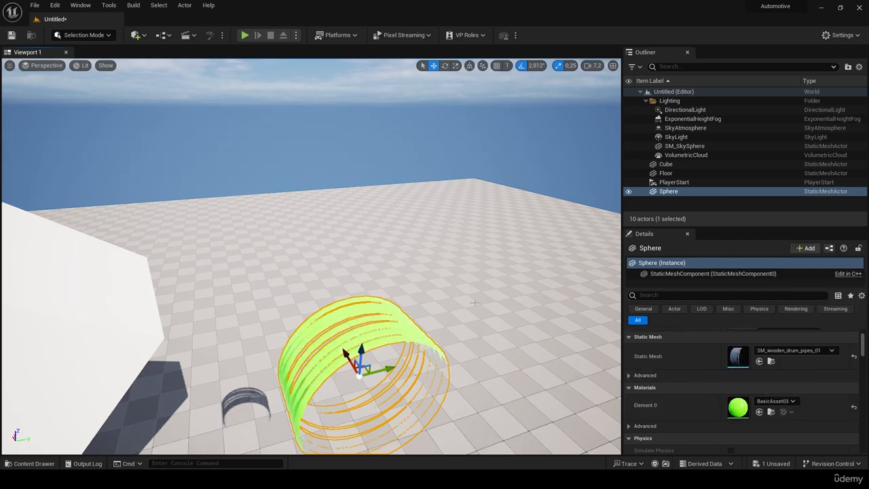
pyautogui.click(490, 318)
pyautogui.click(383, 340)
pyautogui.moveTo(384, 340); pyautogui.dragTo(333, 238, button='middle')
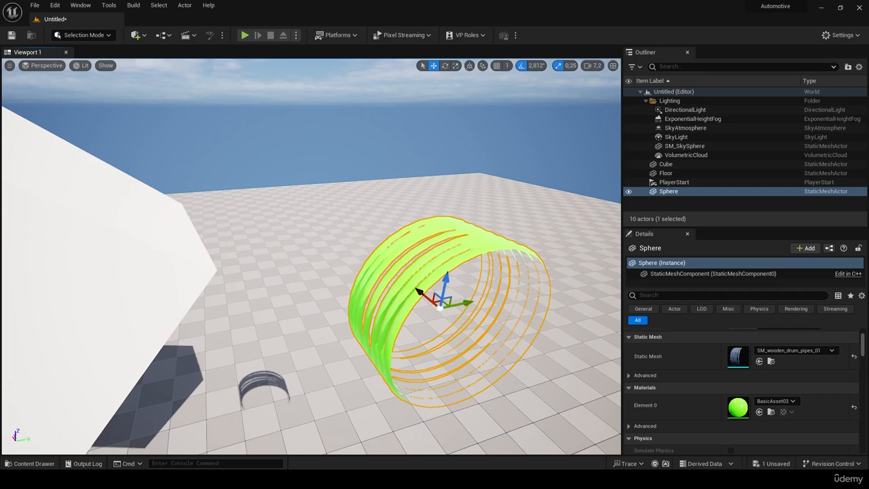
# Step: Undo the Sphere actor's material and static mesh changes, back to the plain white sphere
pyautogui.hotkey('ctrl', 'z')
pyautogui.hotkey('ctrl', 'z')
pyautogui.hotkey('ctrl', 'z')
pyautogui.hotkey('ctrl', 'z')
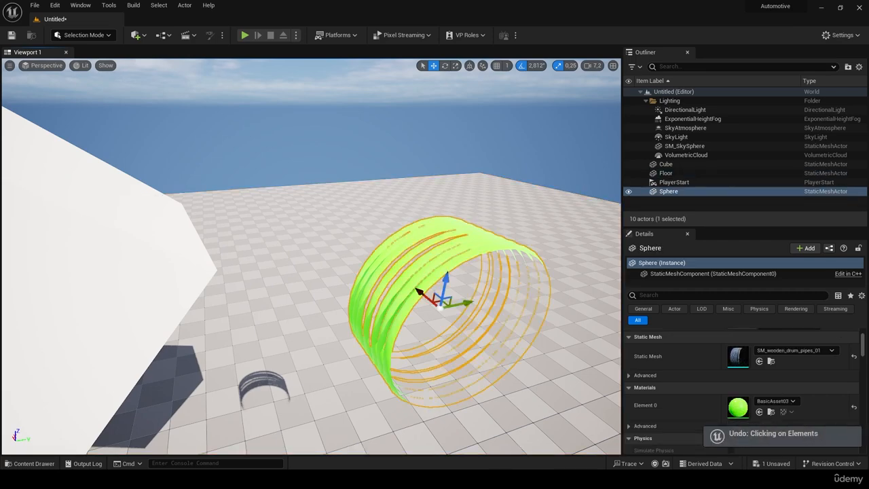
pyautogui.hotkey('ctrl', 'z')
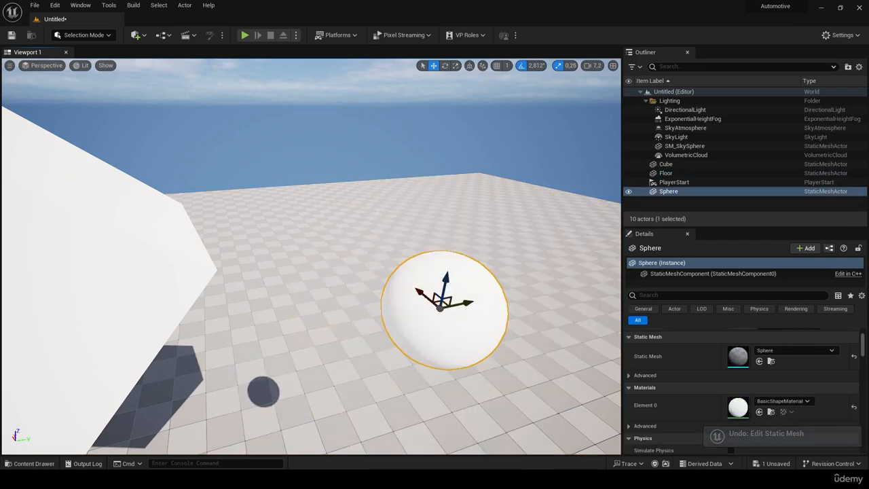
pyautogui.moveTo(481, 353); pyautogui.dragTo(475, 372, button='right')
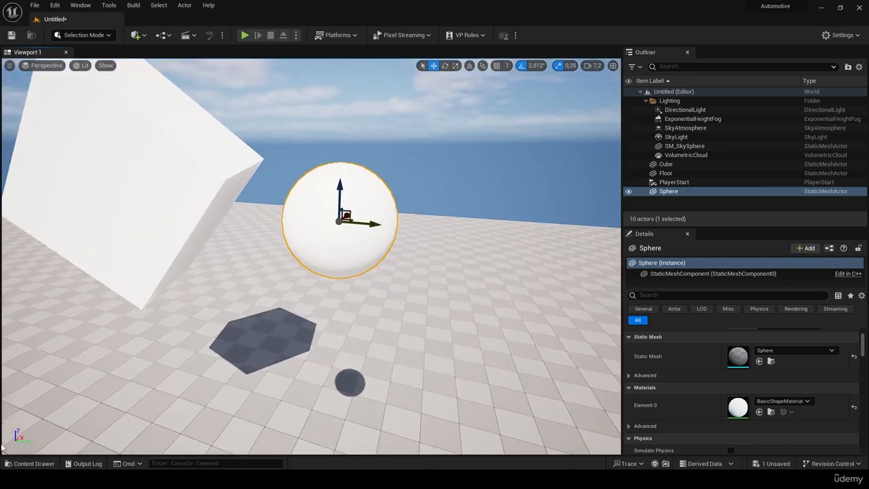
# Step: Create a folder named "new" in the project's Content folder and open it
pyautogui.click(27, 464)
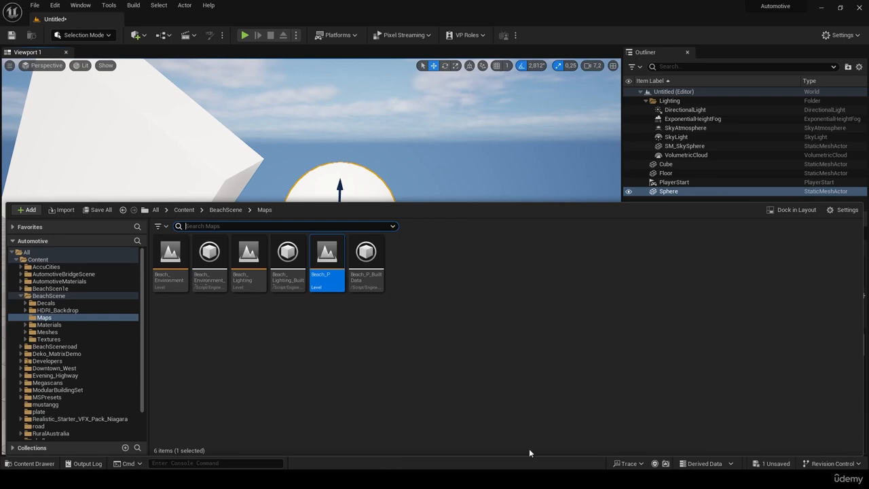
pyautogui.click(184, 210)
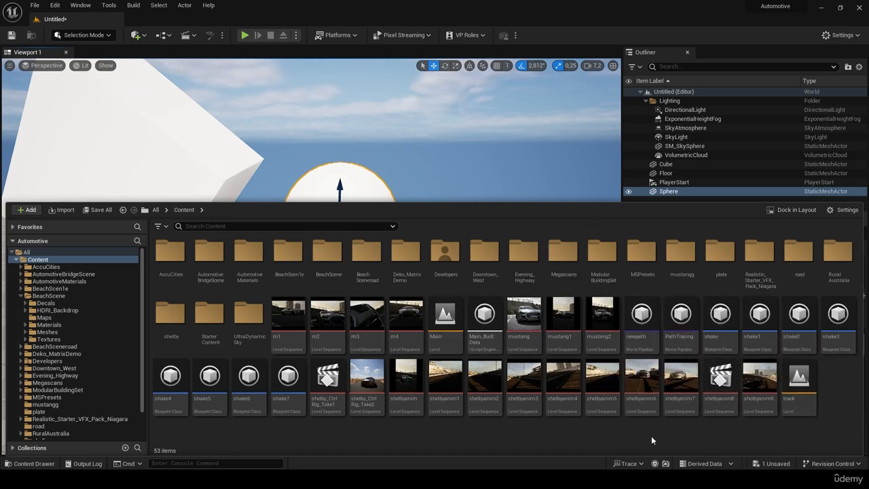
pyautogui.rightClick(831, 386)
pyautogui.click(827, 65)
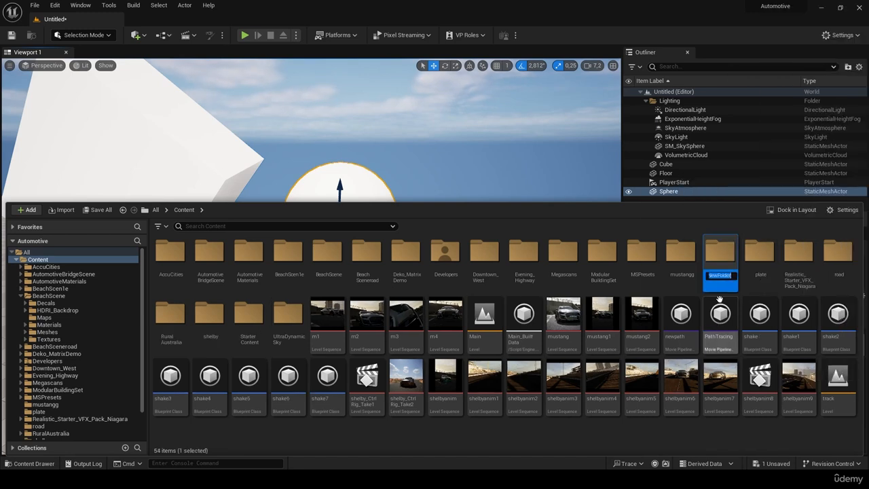
pyautogui.write('new')
pyautogui.press('Return')
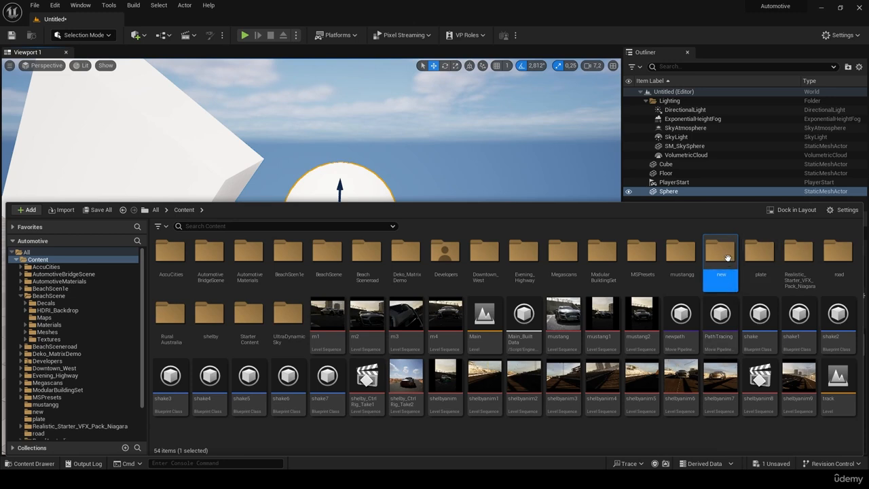
pyautogui.doubleClick(725, 258)
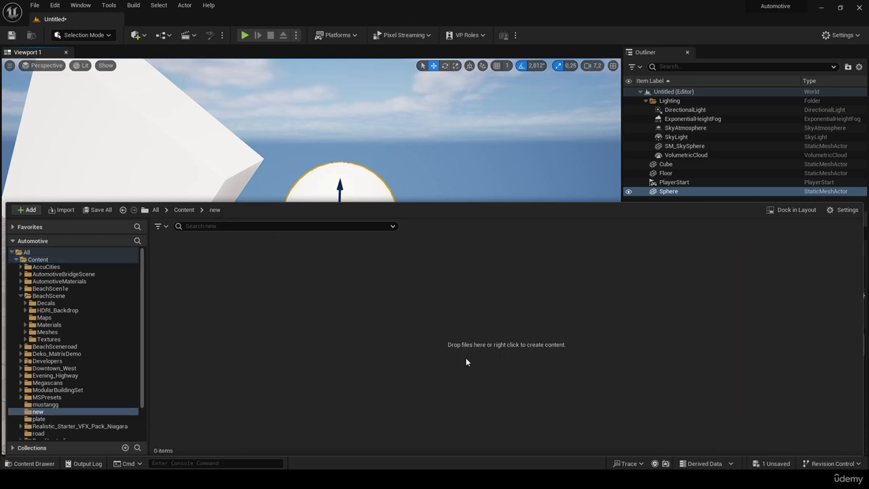
# Step: Browse the project content to the Foliage folder inside BeachScene's Materials
pyautogui.click(184, 209)
pyautogui.click(25, 324)
pyautogui.click(58, 390)
pyautogui.click(51, 346)
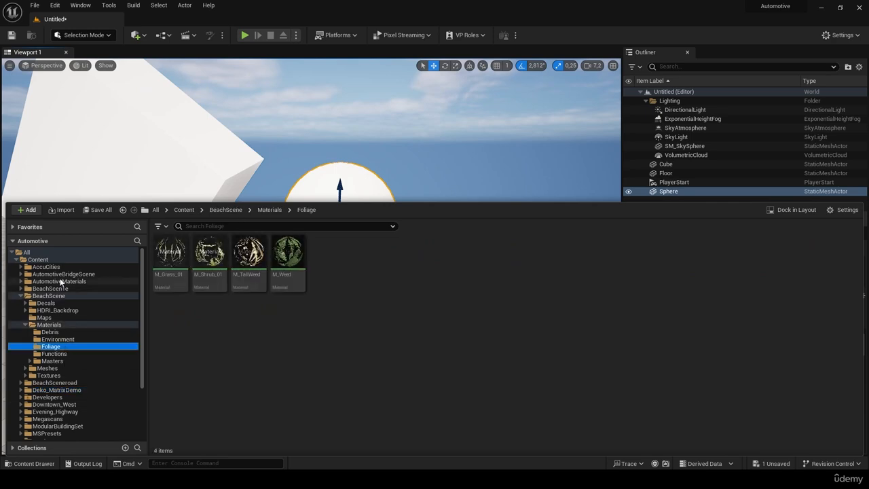
# Step: Return to the project's Content folder and open the "new" folder
pyautogui.click(60, 281)
pyautogui.click(62, 266)
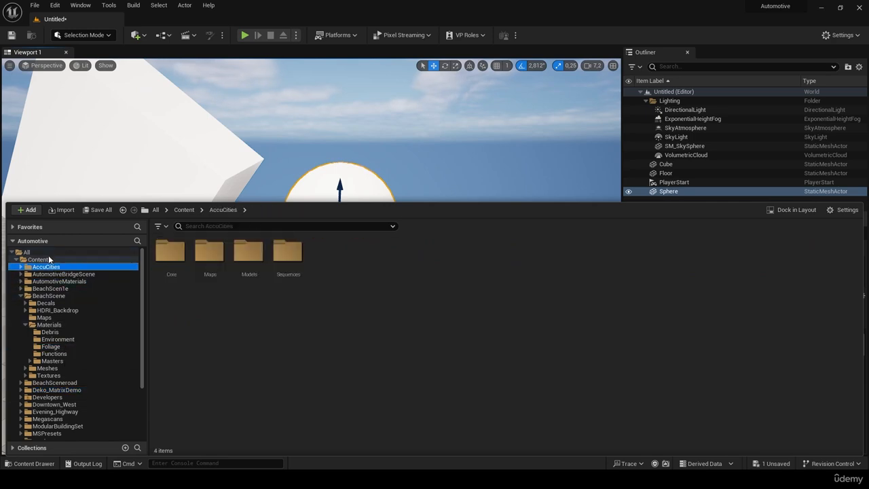
pyautogui.click(43, 260)
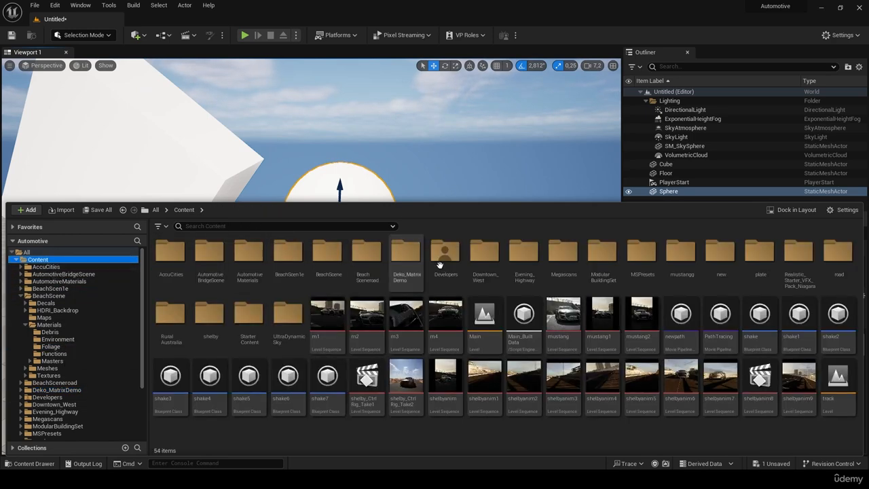
pyautogui.doubleClick(721, 257)
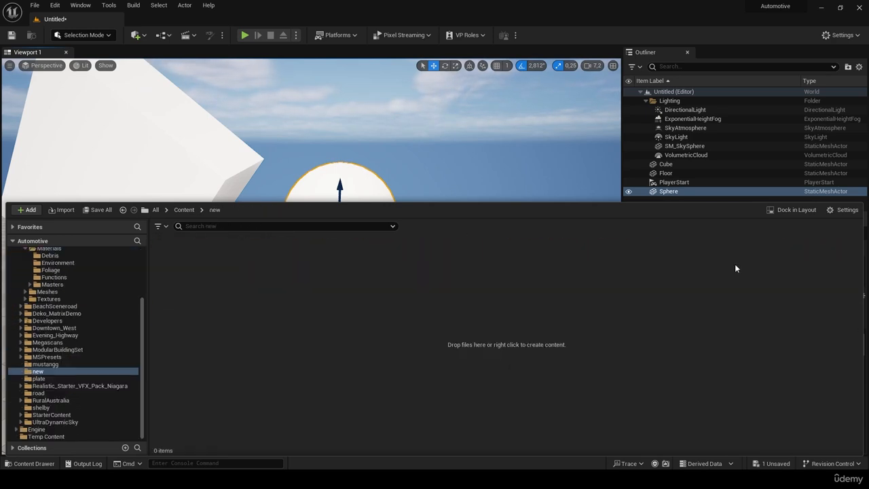
# Step: Hide and show the Content Drawer several times, leaving it open on the "new" folder
pyautogui.click(36, 464)
pyautogui.click(37, 464)
pyautogui.click(38, 464)
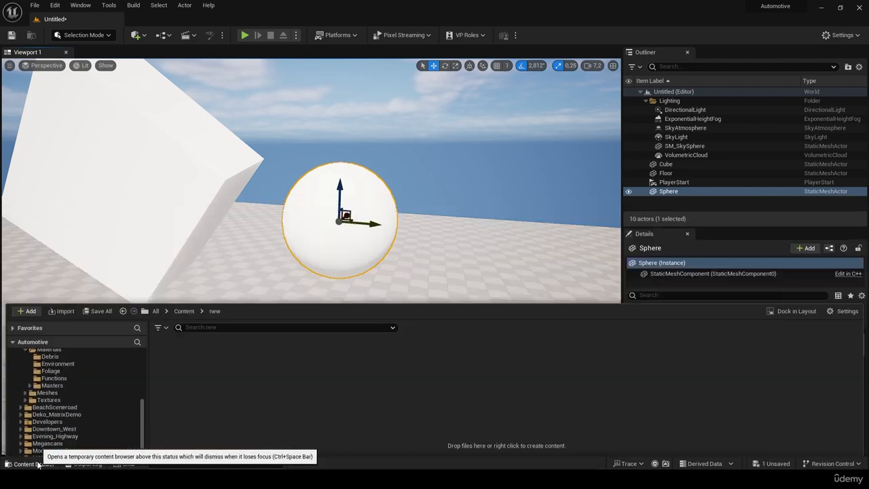
pyautogui.click(38, 464)
pyautogui.click(37, 463)
pyautogui.click(37, 463)
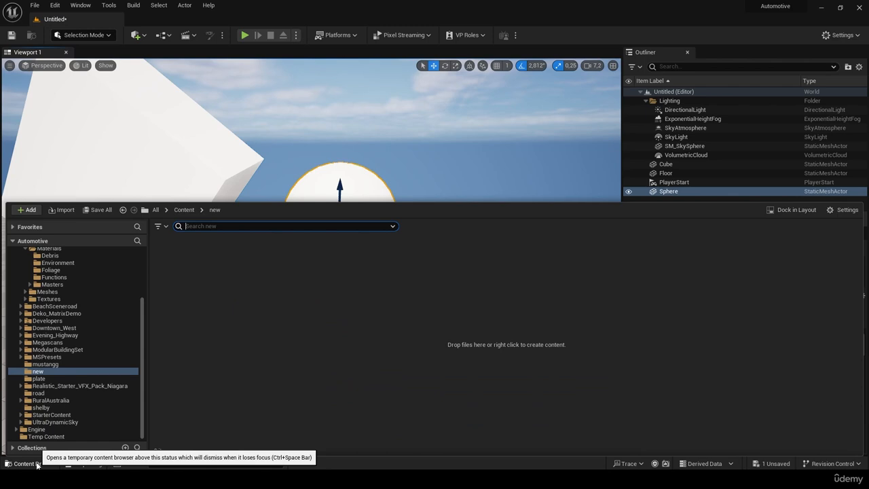
pyautogui.click(37, 464)
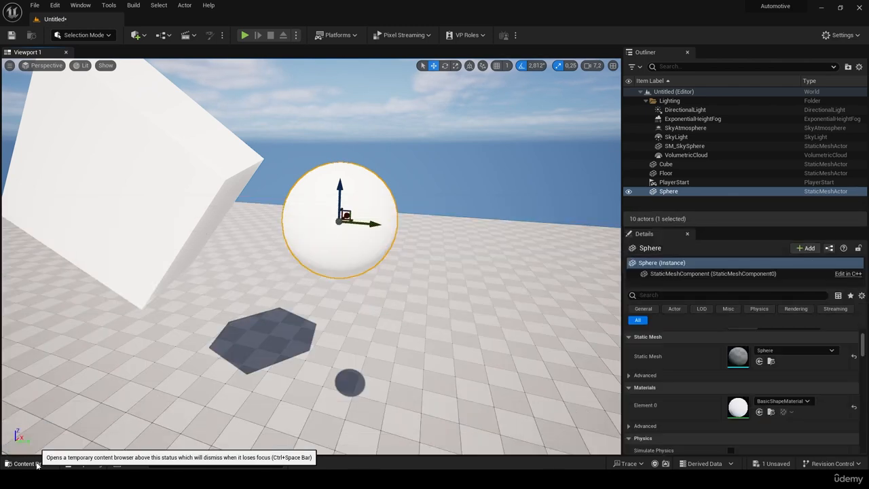
pyautogui.click(38, 463)
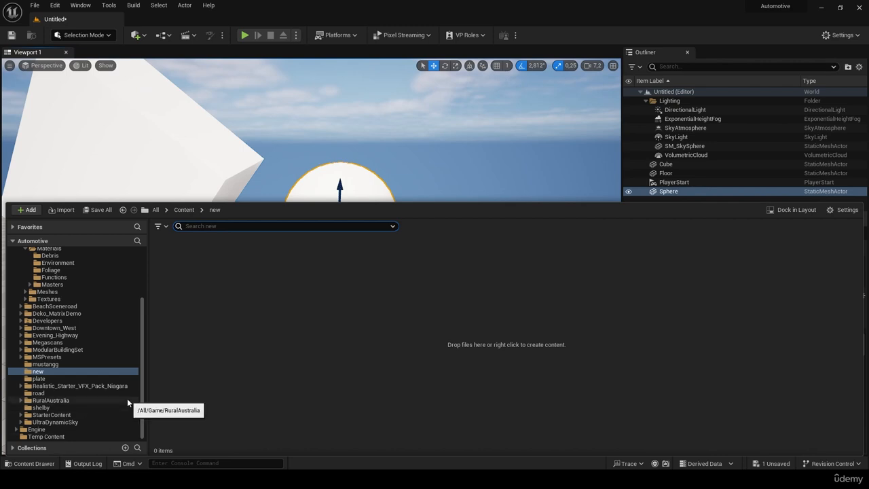
# Step: Examine the asset types that can be created in the "new" folder, including Blueprint Class and Audio, and close the Content Drawer
pyautogui.click(31, 210)
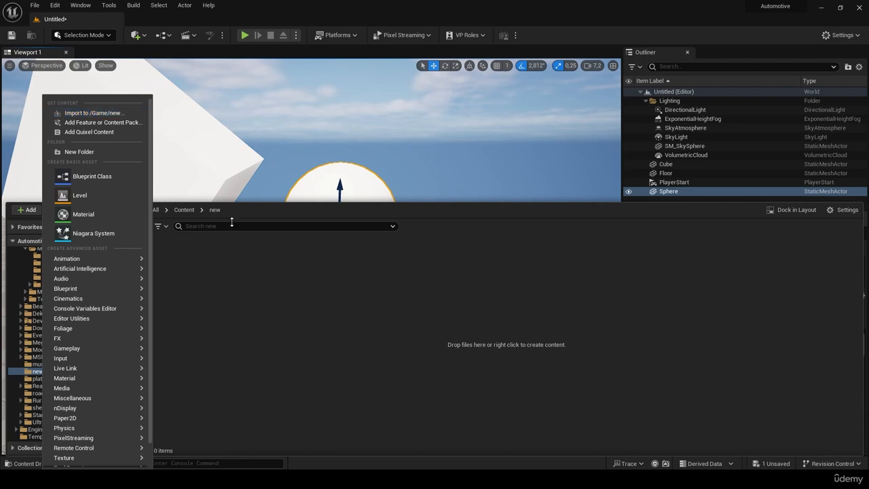
pyautogui.click(336, 318)
pyautogui.rightClick(323, 299)
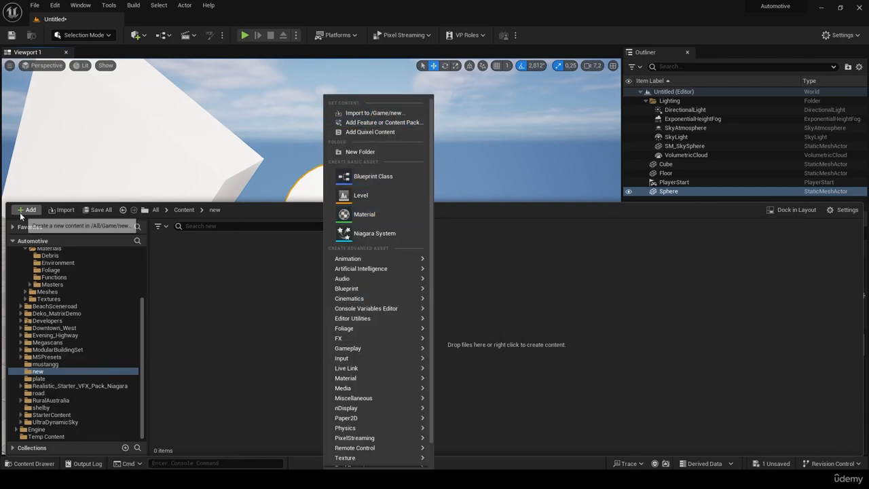
pyautogui.click(267, 279)
pyautogui.rightClick(267, 279)
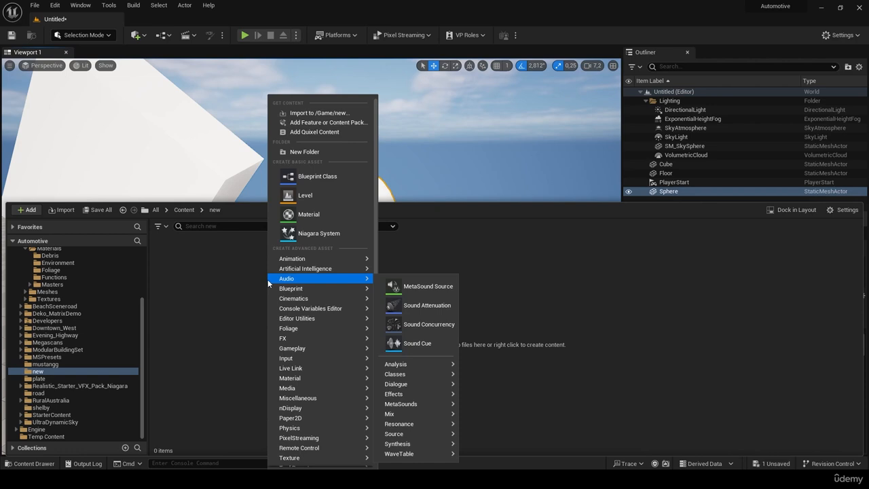
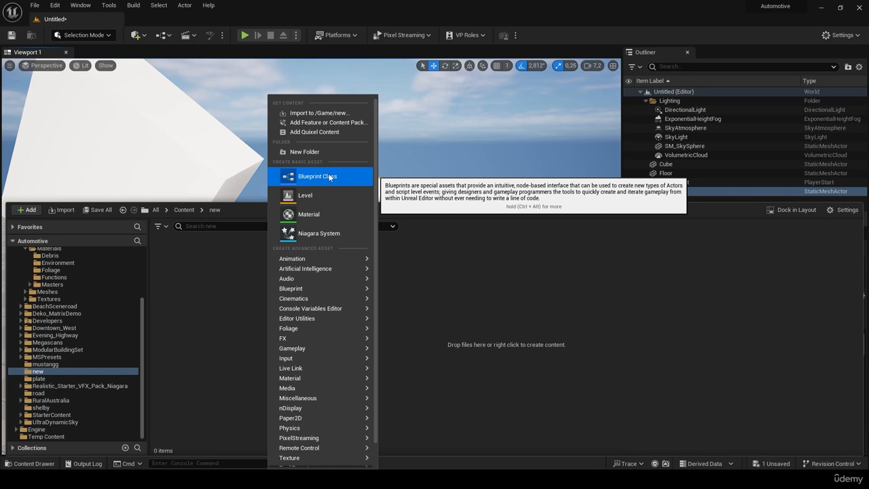
pyautogui.click(542, 349)
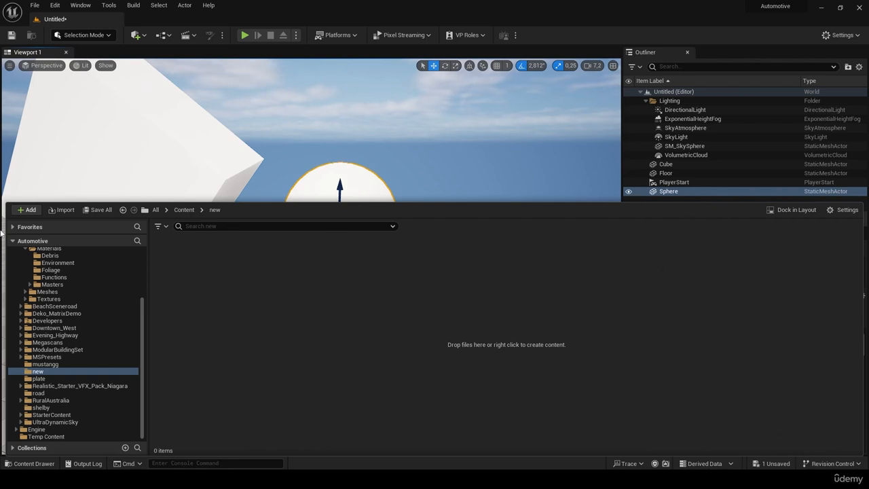
pyautogui.click(43, 463)
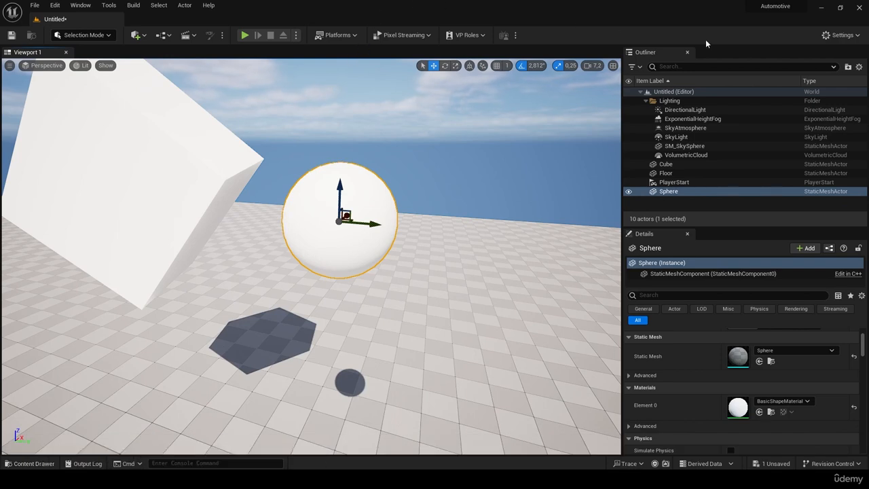
# Step: Set all engine scalability groups to Low and inspect the cube and sphere
pyautogui.click(848, 35)
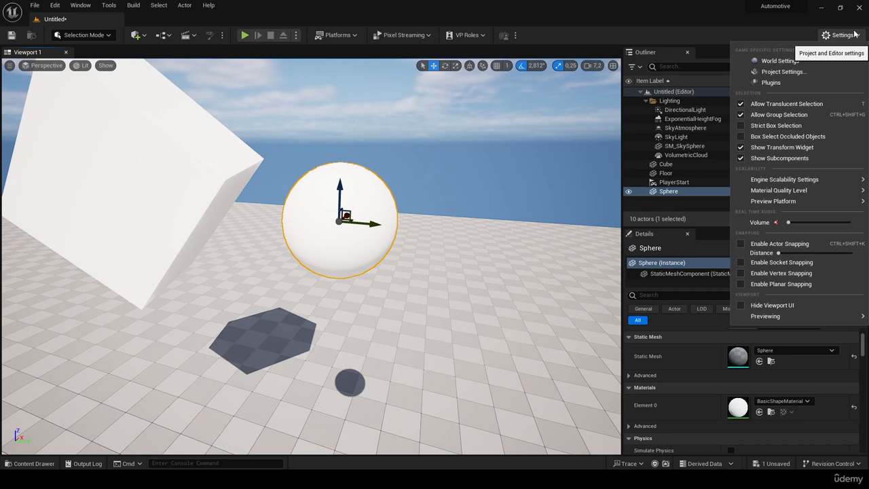
pyautogui.moveTo(832, 175)
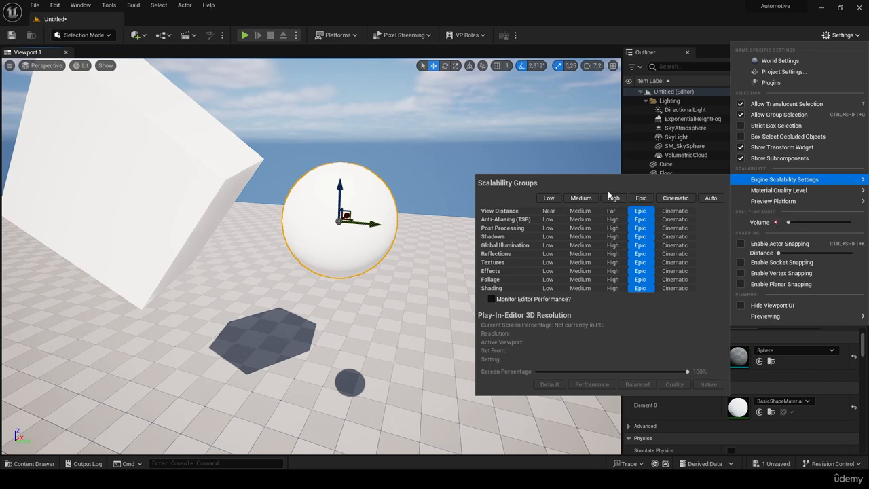
pyautogui.click(548, 198)
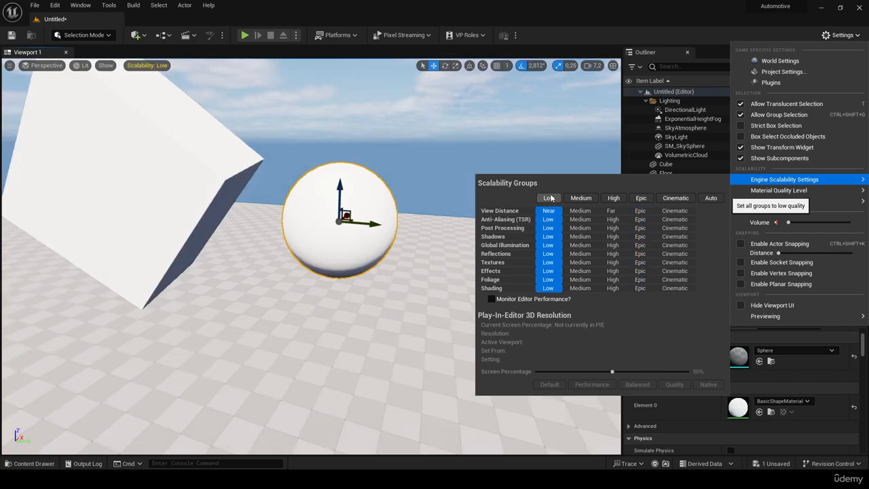
pyautogui.click(258, 256)
pyautogui.moveTo(306, 249); pyautogui.dragTo(296, 249, button='right')
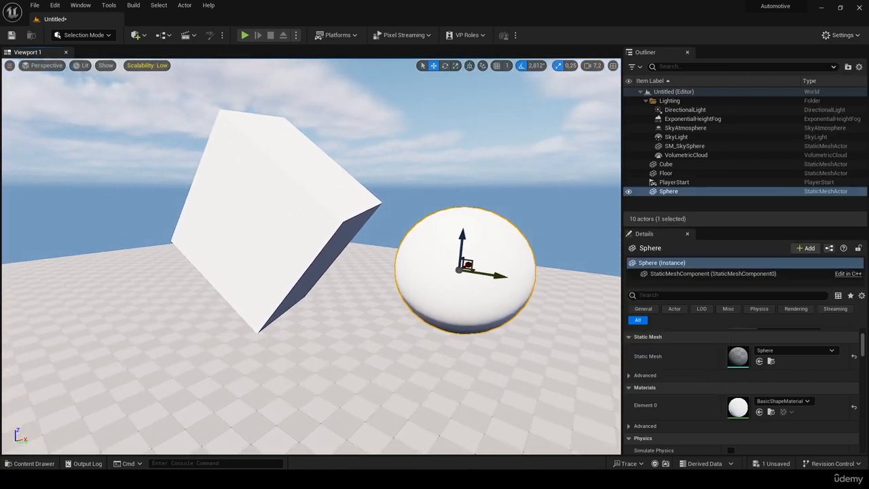
# Step: Compare the Medium, Low and High presets for all engine scalability groups, ending on High
pyautogui.click(842, 34)
pyautogui.moveTo(806, 181)
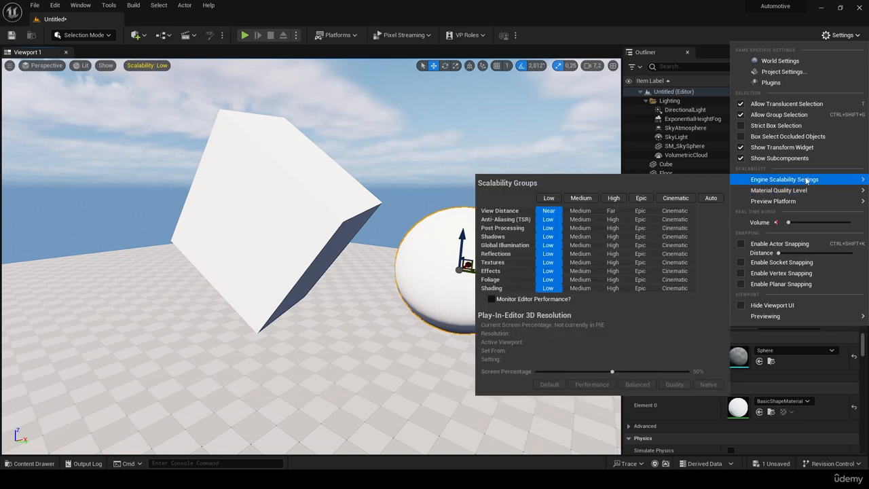
pyautogui.click(582, 197)
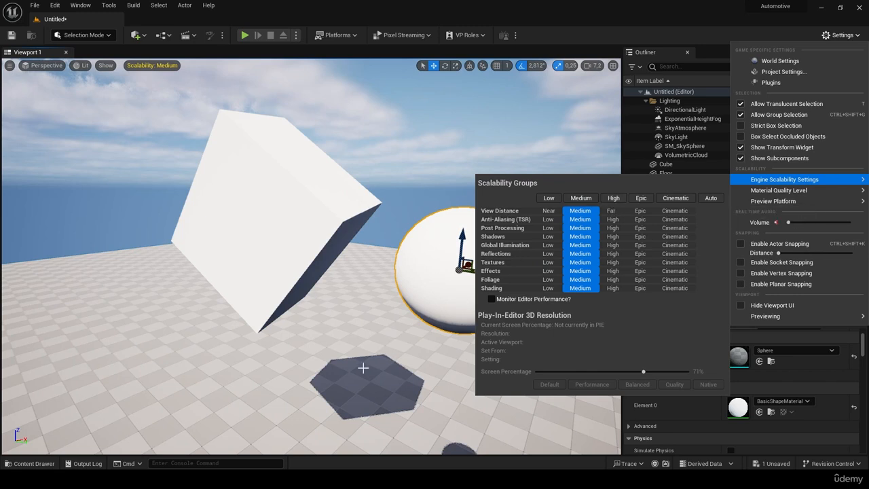
pyautogui.click(549, 197)
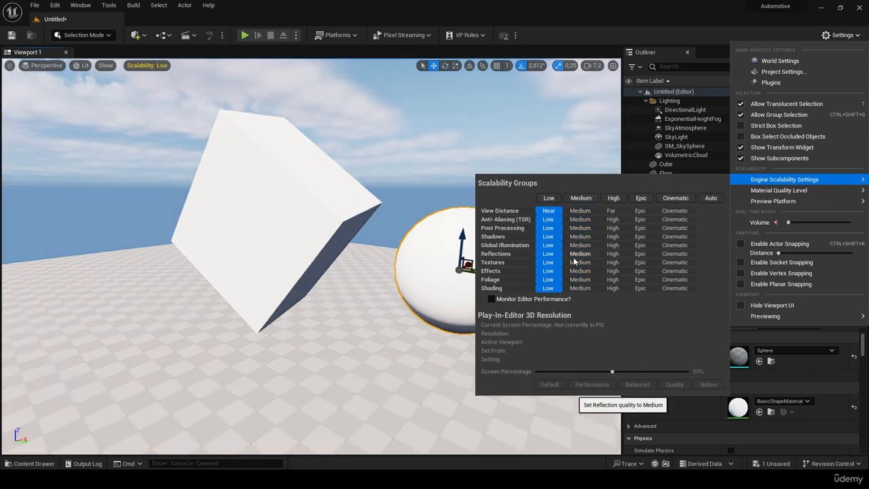
pyautogui.click(619, 199)
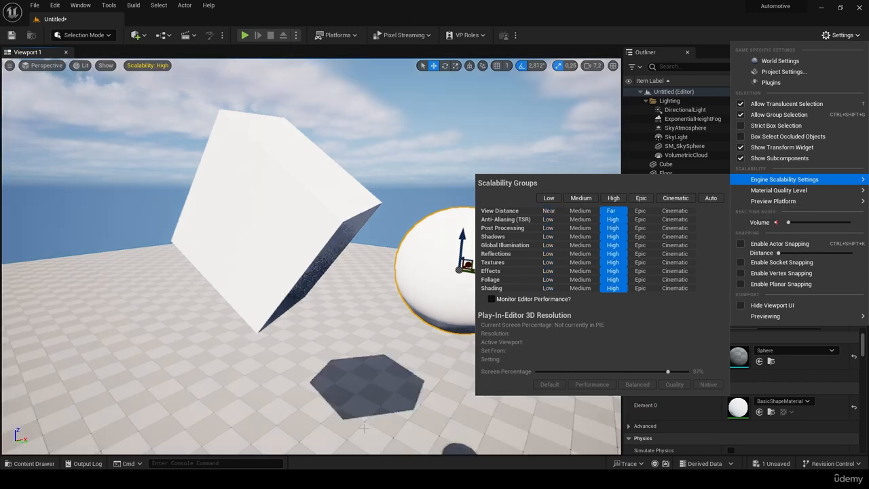
pyautogui.click(335, 435)
pyautogui.click(334, 434)
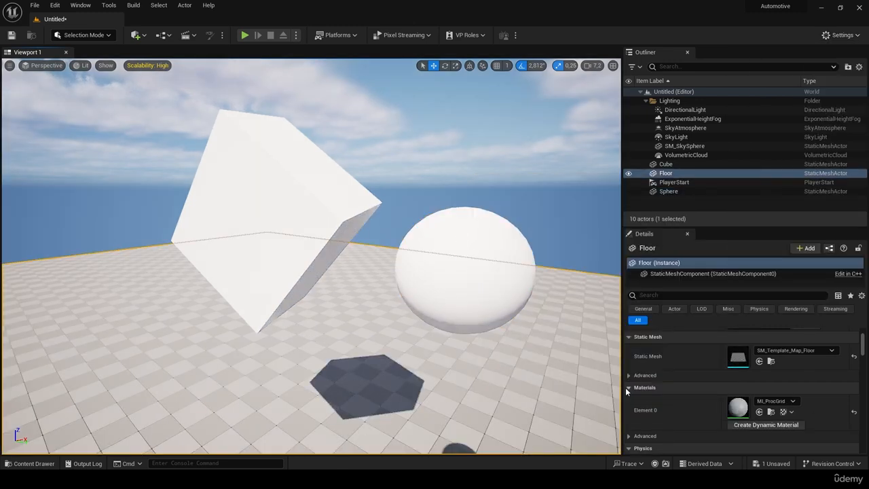
# Step: Set all engine scalability groups to Cinematic and inspect the scene
pyautogui.click(842, 34)
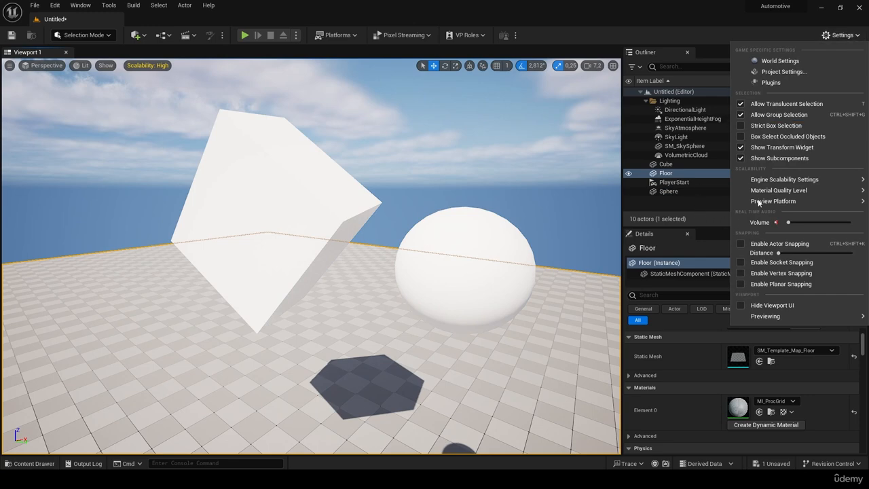
pyautogui.moveTo(781, 179)
pyautogui.click(675, 197)
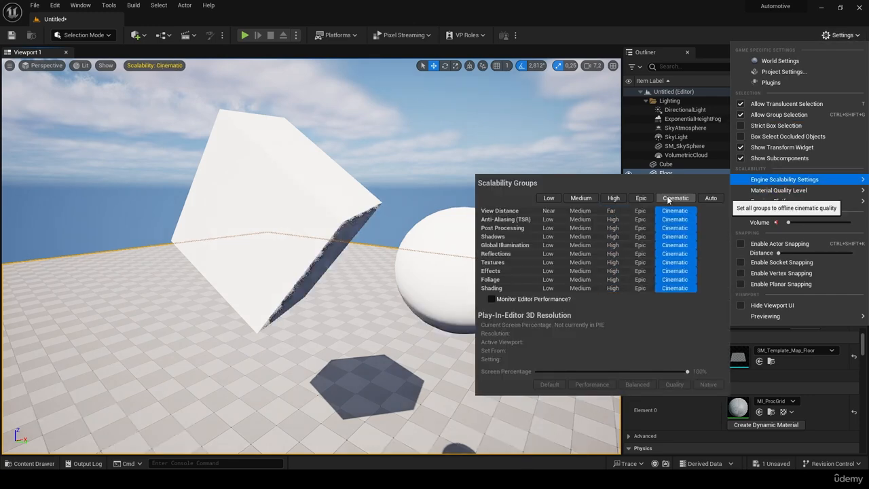
pyautogui.click(497, 210)
pyautogui.click(497, 211)
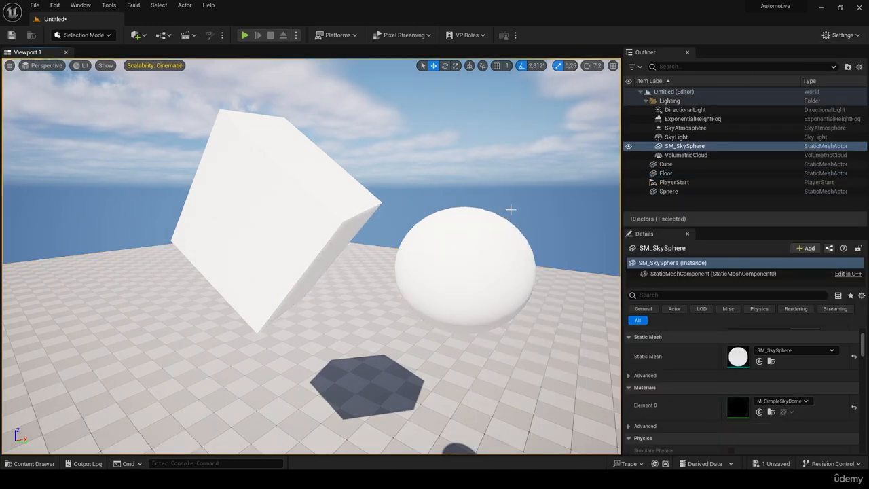
# Step: Set all engine scalability groups to Epic and select the Cube actor
pyautogui.click(842, 35)
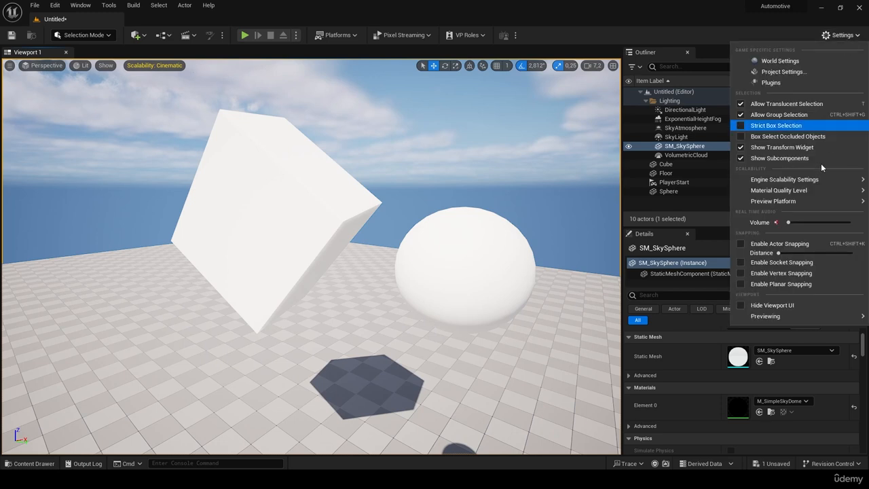
pyautogui.moveTo(790, 189)
pyautogui.click(640, 198)
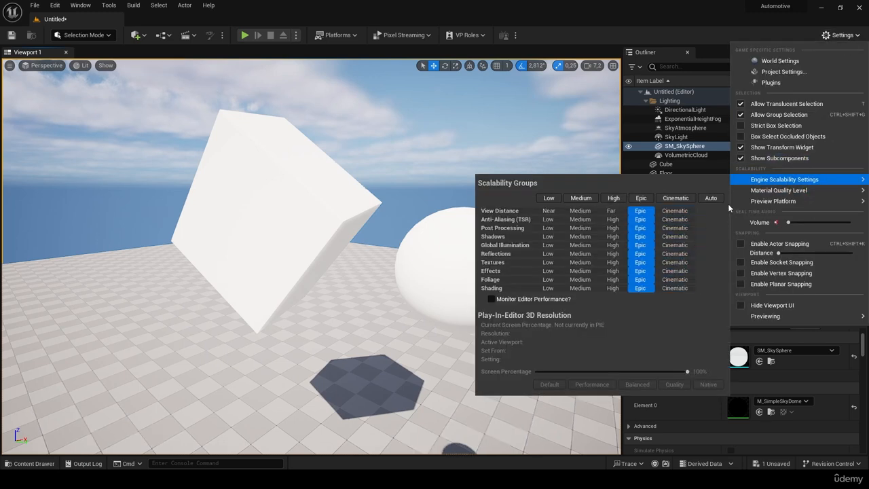
pyautogui.click(699, 165)
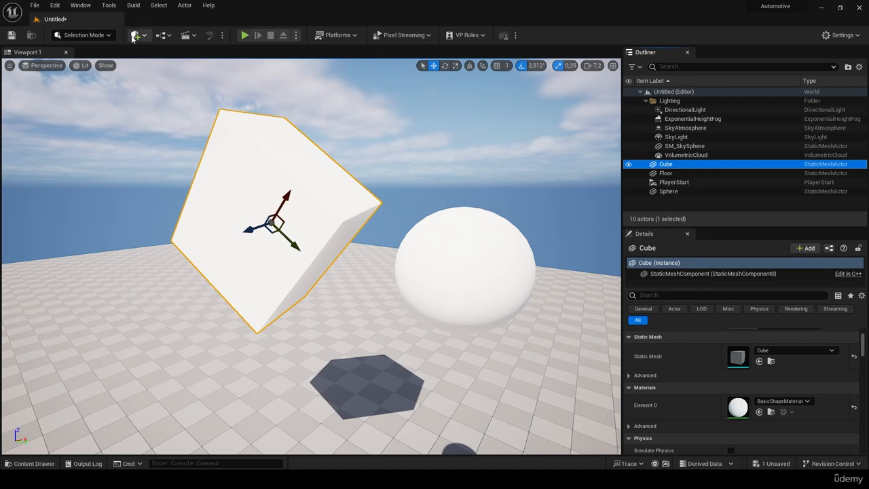
# Step: Review the editor's configuration commands, available windows, programming tools, and the build, selection and actor operations
pyautogui.click(56, 5)
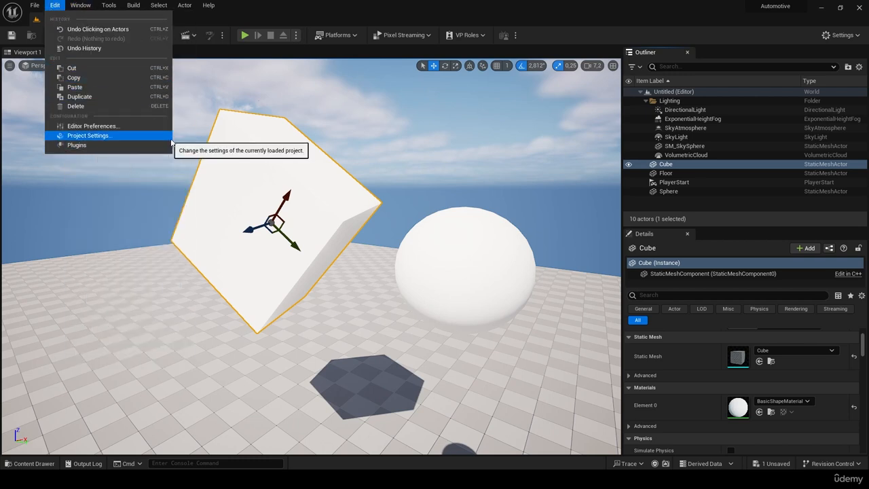
pyautogui.moveTo(87, 6)
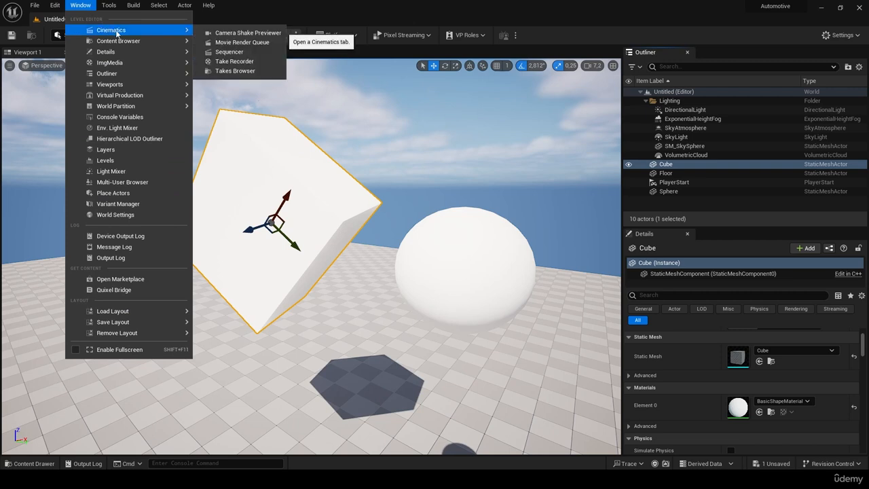
pyautogui.click(81, 4)
pyautogui.click(136, 34)
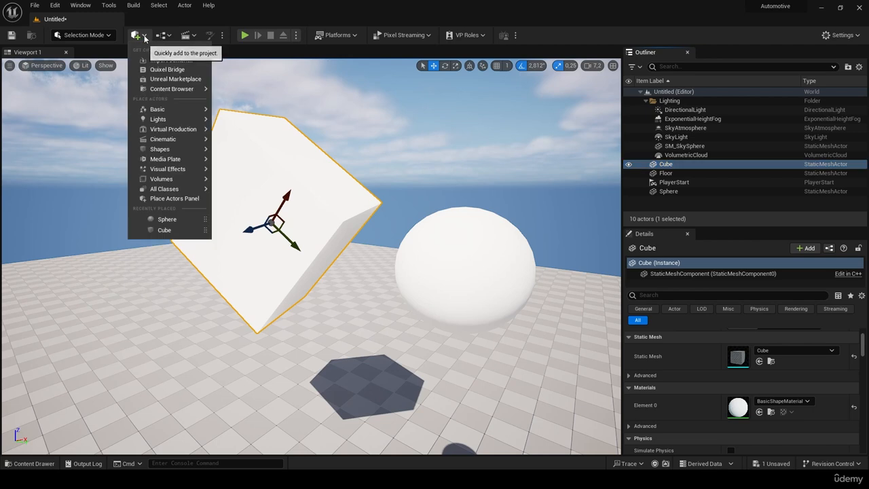
pyautogui.moveTo(163, 108)
pyautogui.click(86, 6)
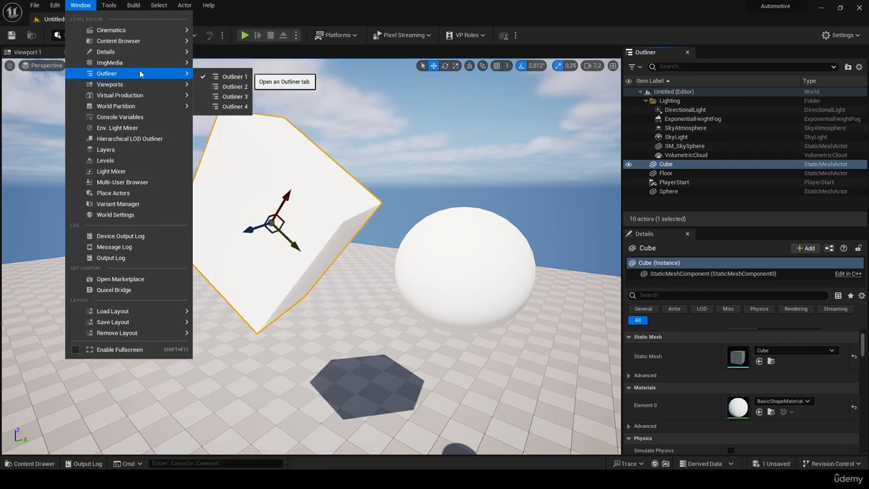
pyautogui.moveTo(140, 84)
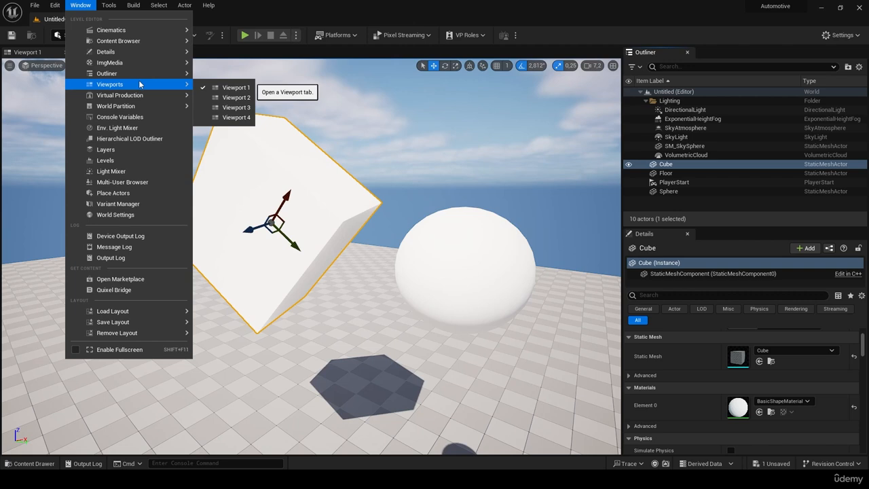
pyautogui.click(81, 6)
pyautogui.click(109, 6)
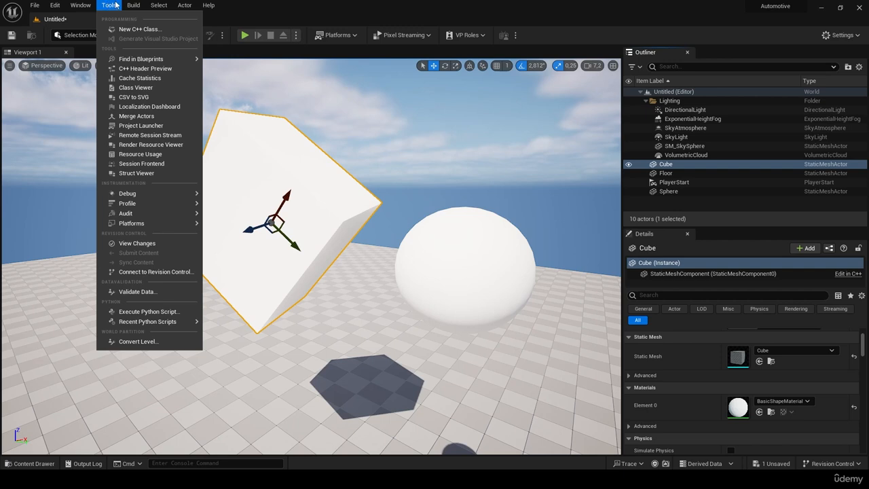
pyautogui.moveTo(133, 5)
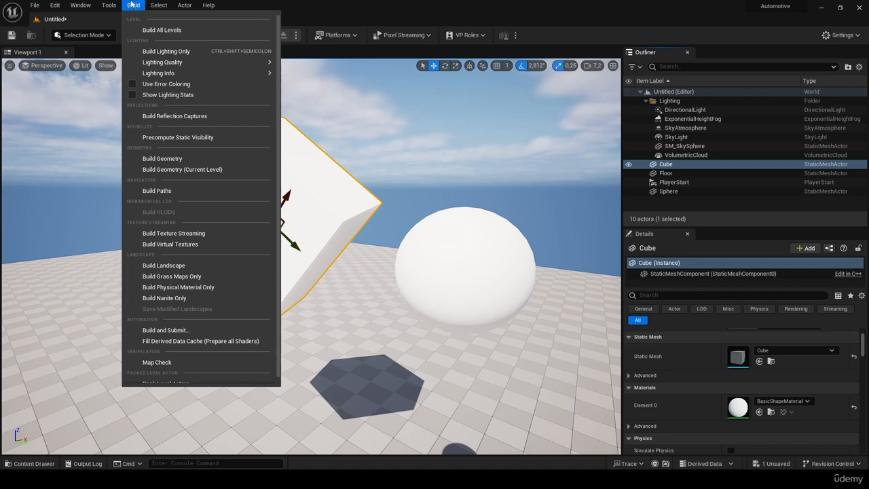
pyautogui.moveTo(166, 8)
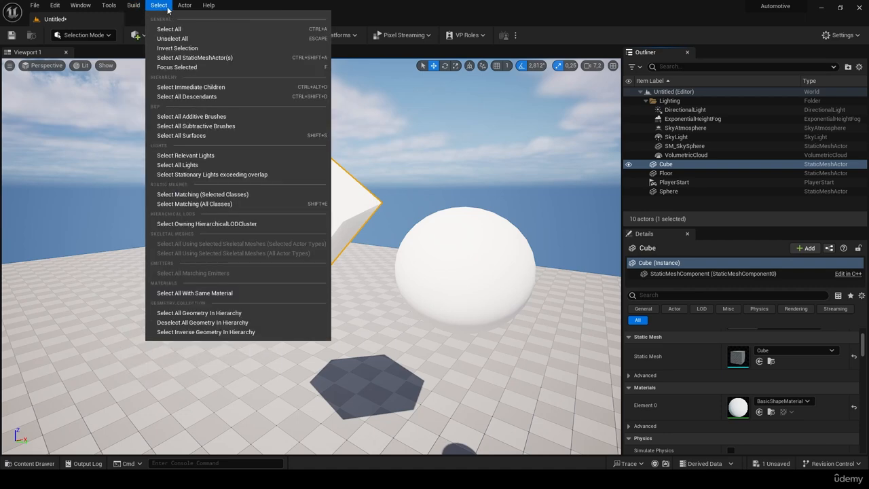
pyautogui.click(168, 5)
pyautogui.click(183, 4)
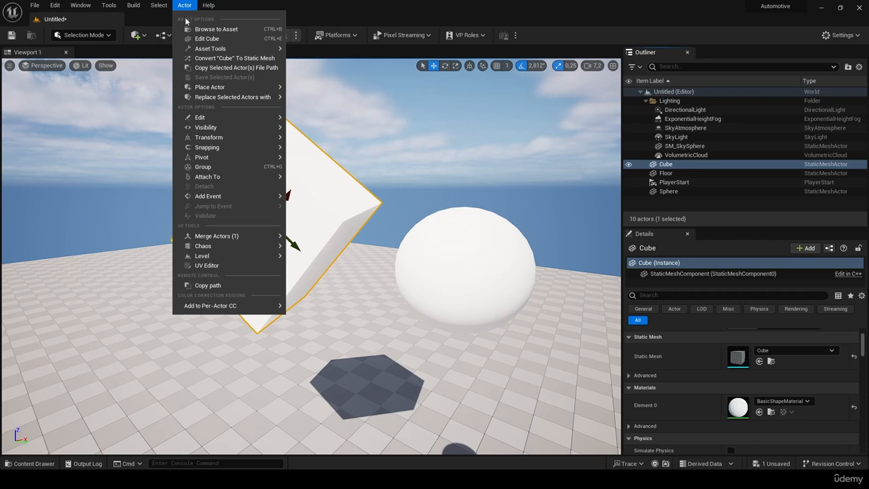
pyautogui.moveTo(207, 87)
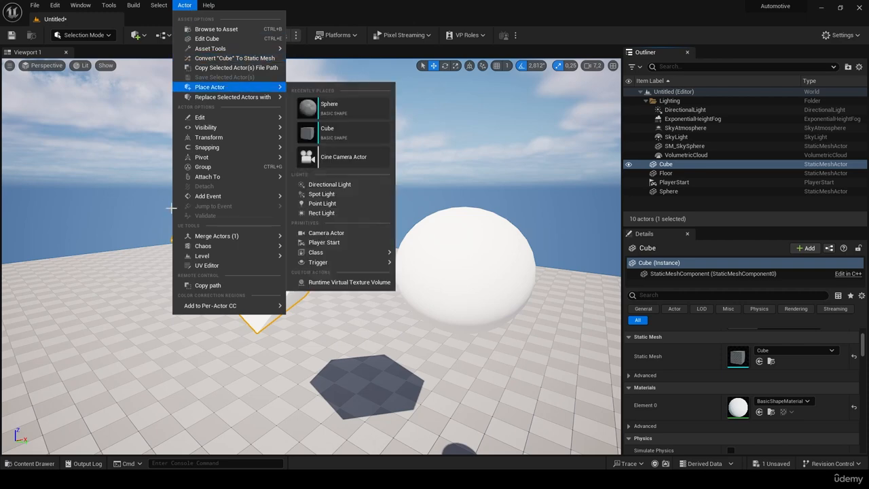
# Step: Examine the project's content folders, the level sequence creation options and the types of lights that can be placed
pyautogui.click(30, 463)
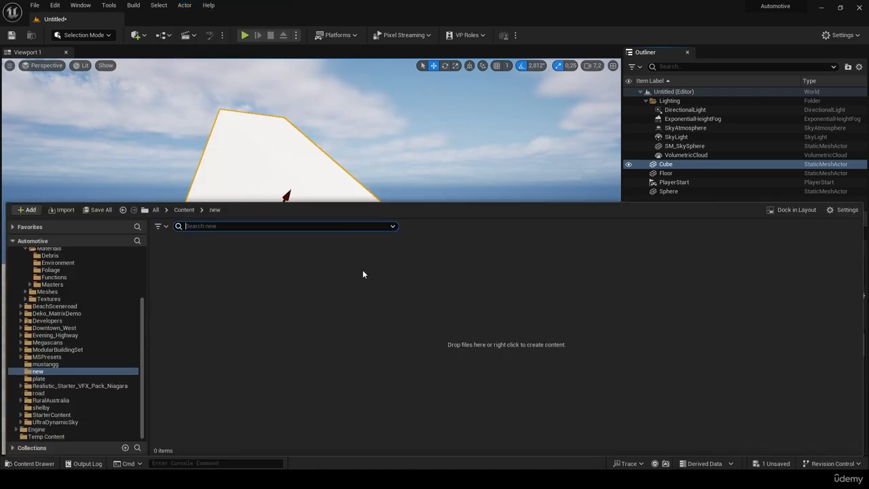
pyautogui.click(29, 463)
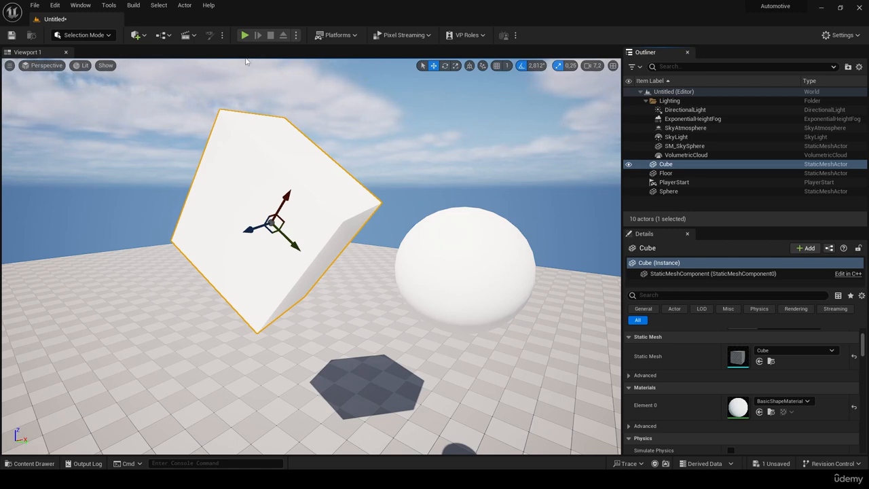
pyautogui.click(188, 34)
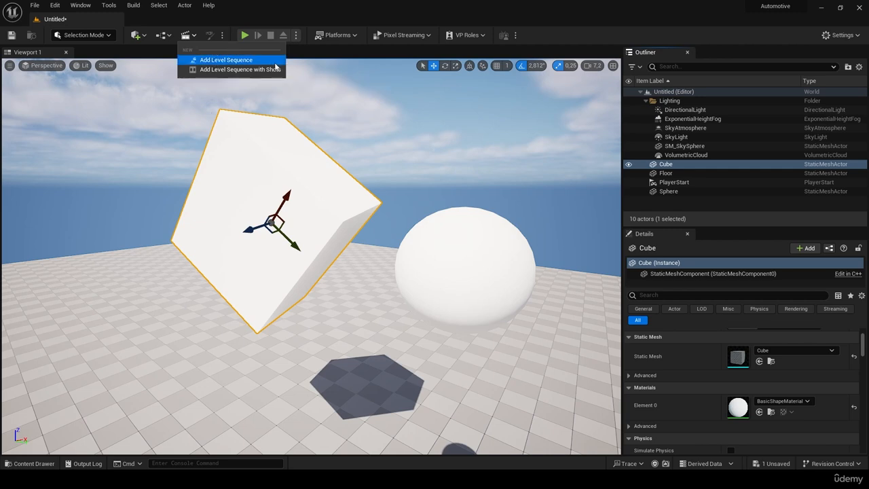
pyautogui.click(302, 59)
pyautogui.click(137, 35)
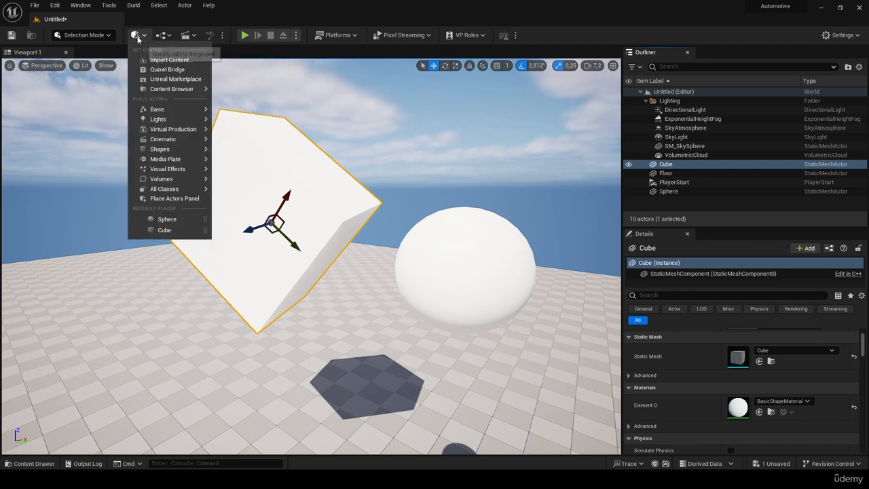
pyautogui.moveTo(165, 120)
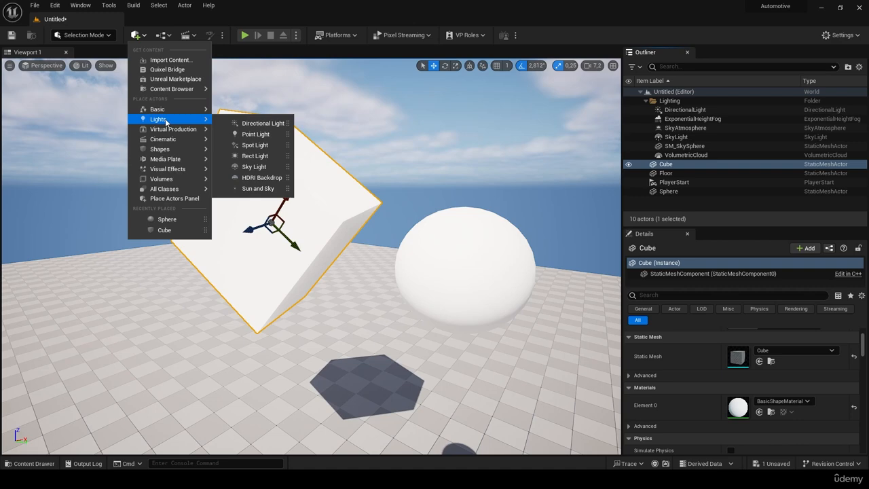
# Step: Face an empty area of the floor and hide the DirectionalLight actor in the level
pyautogui.moveTo(475, 190); pyautogui.dragTo(740, 214, button='right')
pyautogui.moveTo(175, 198)
pyautogui.mouseDown(button='right')
pyautogui.moveTo(204, 204)
pyautogui.moveTo(174, 197)
pyautogui.mouseUp(button='right')
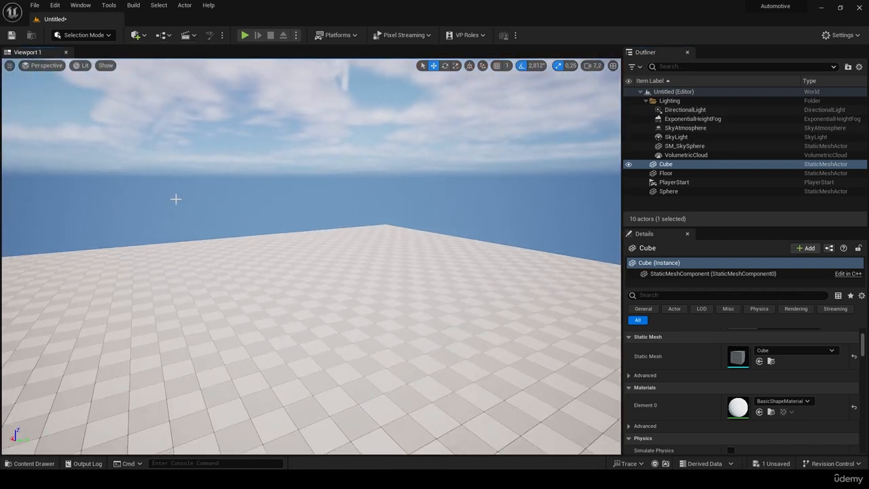
pyautogui.click(675, 109)
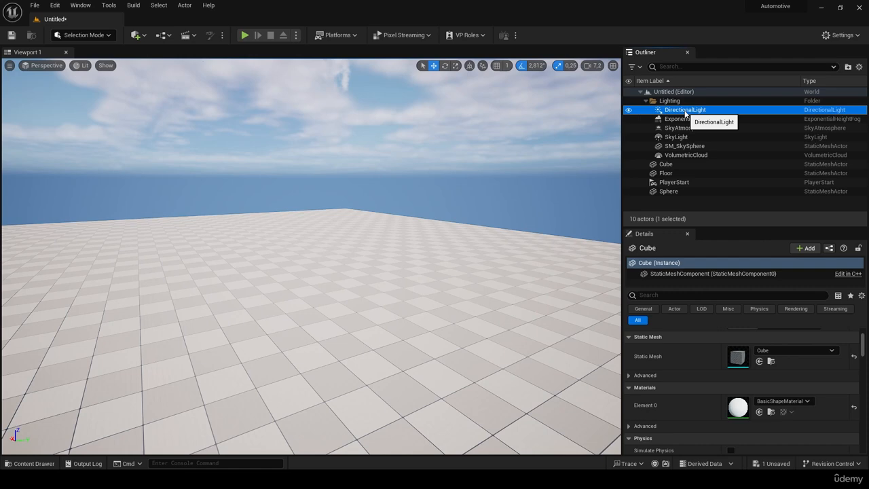
pyautogui.click(629, 111)
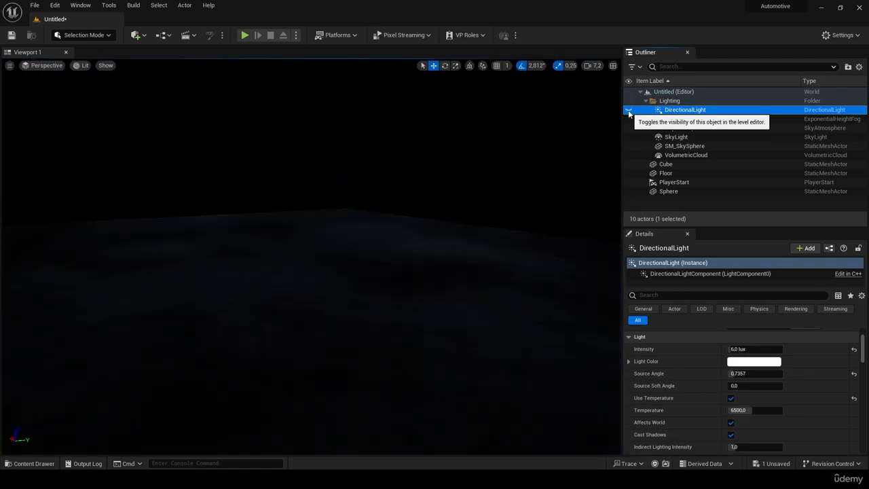
# Step: Place a point light in the darkened level and raise it above the floor to a Z location of about 443
pyautogui.click(138, 34)
pyautogui.moveTo(182, 119)
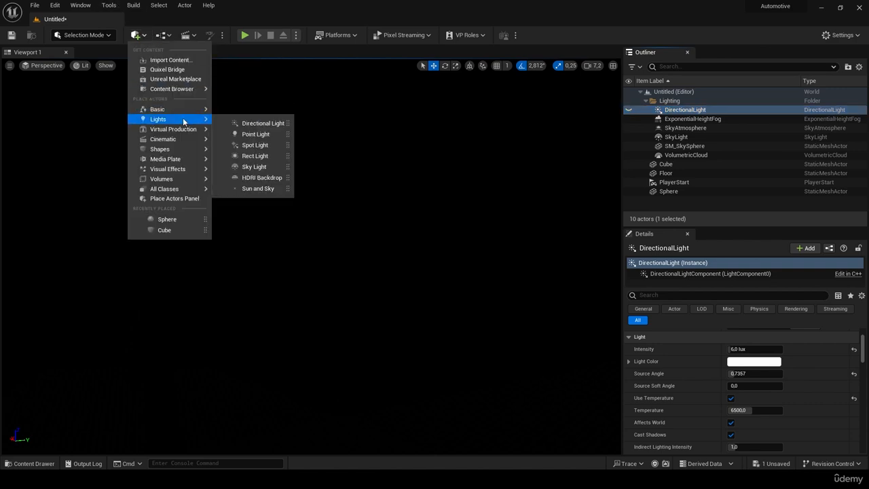
pyautogui.click(255, 134)
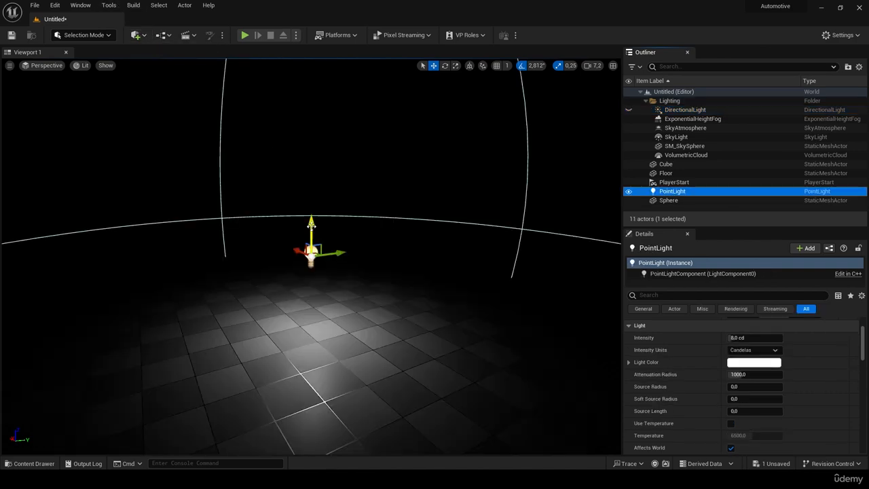
pyautogui.moveTo(311, 222); pyautogui.dragTo(311, 129)
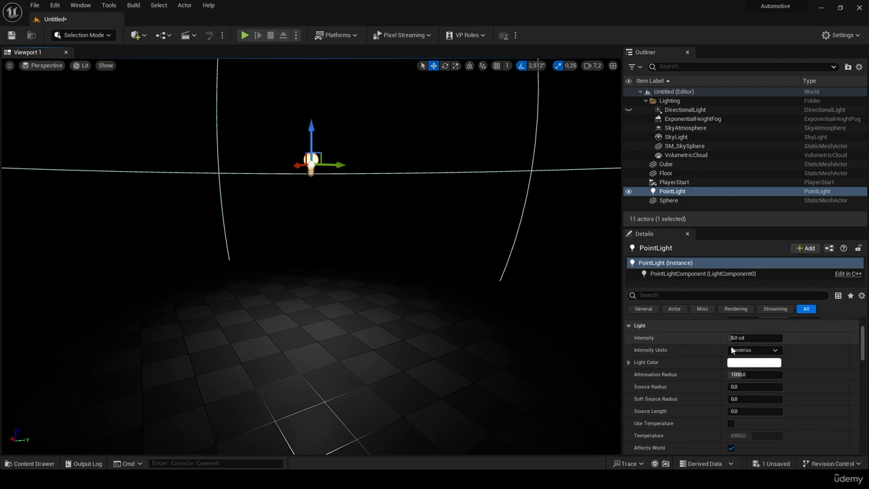
# Step: Review the point light's properties and raise its intensity to about 43.74 cd
pyautogui.scroll(4, 745, 341)
pyautogui.scroll(3, 610, 340)
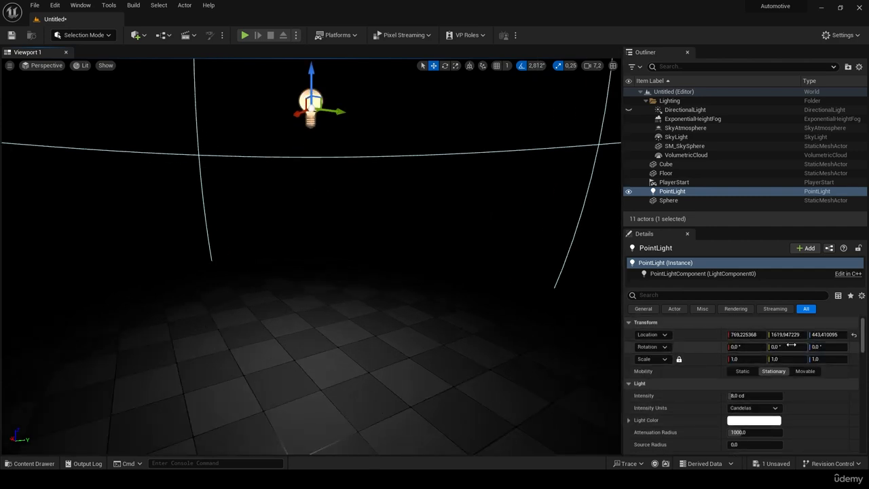
pyautogui.scroll(-3, 792, 358)
pyautogui.scroll(-3, 792, 359)
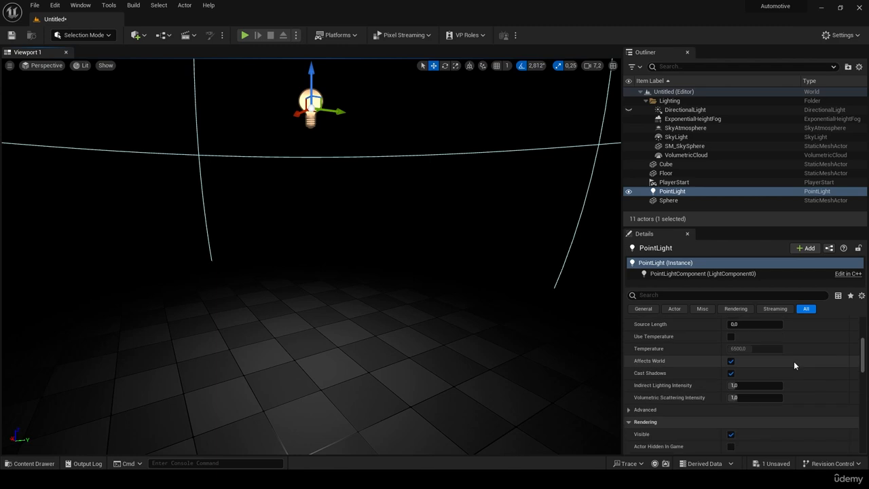
pyautogui.scroll(2, 794, 362)
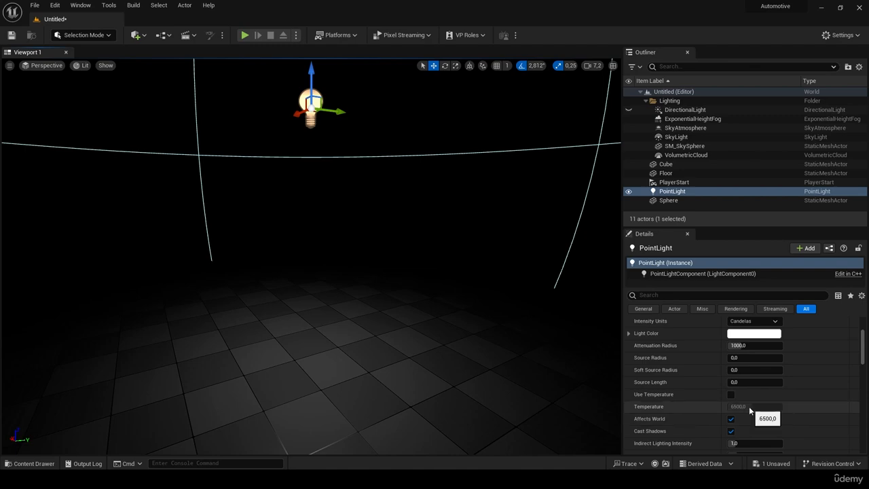
pyautogui.scroll(4, 757, 397)
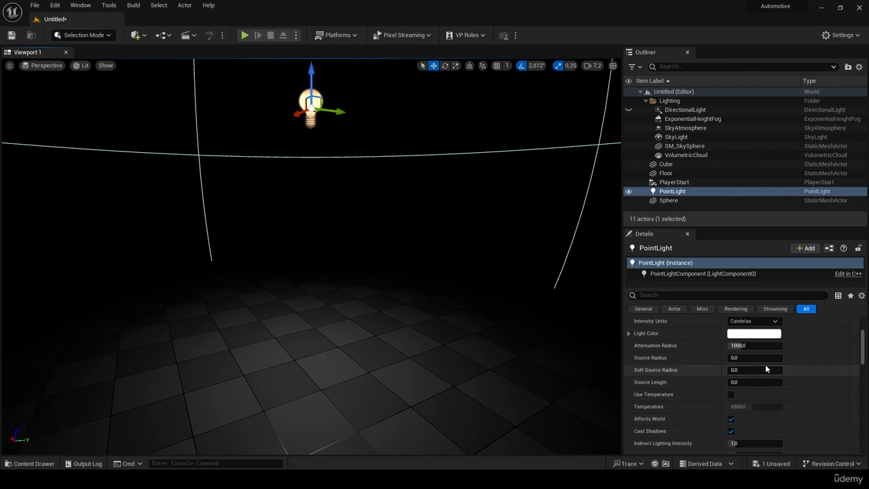
pyautogui.moveTo(744, 352)
pyautogui.mouseDown()
pyautogui.moveTo(774, 351)
pyautogui.moveTo(746, 351)
pyautogui.mouseUp()
# Step: Try attenuation radii between 8 and about 6058 on the point light, combined with source radii of 688, 464 and 632
pyautogui.click(747, 389)
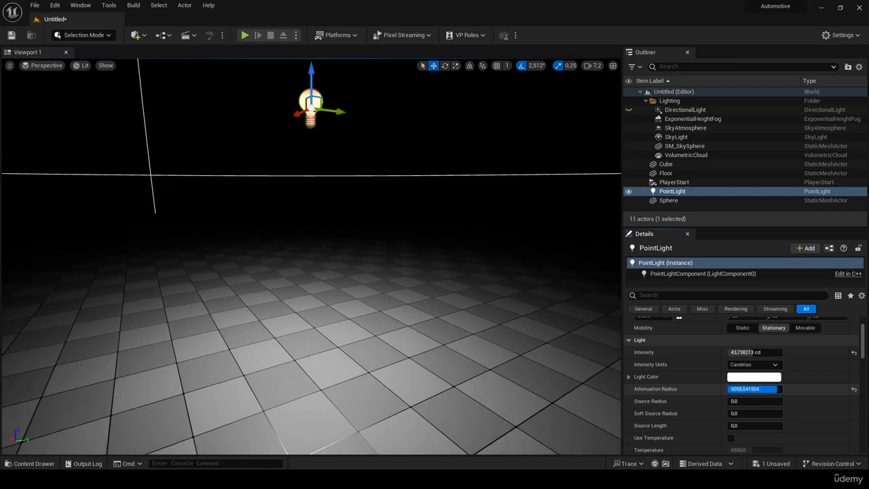
pyautogui.write('8')
pyautogui.press('Return')
pyautogui.moveTo(730, 389); pyautogui.dragTo(747, 389)
pyautogui.moveTo(734, 401); pyautogui.dragTo(765, 401)
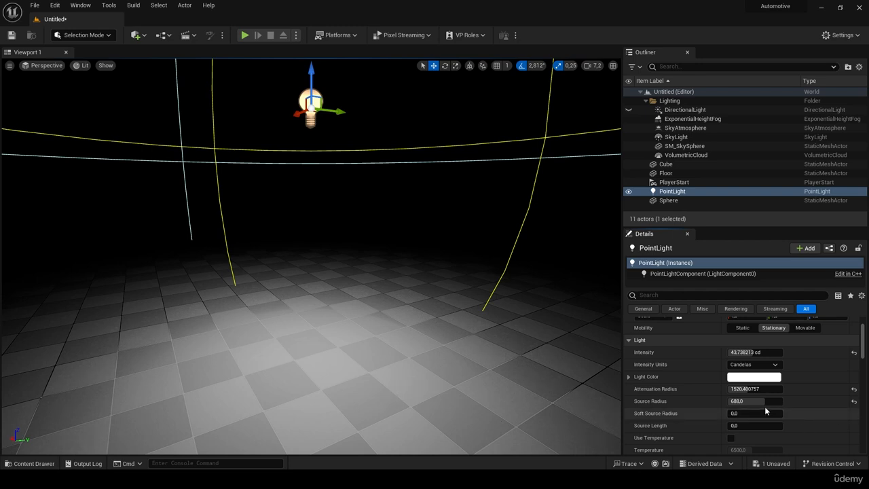
pyautogui.moveTo(764, 401)
pyautogui.mouseDown()
pyautogui.moveTo(777, 401)
pyautogui.moveTo(751, 402)
pyautogui.moveTo(778, 389)
pyautogui.moveTo(749, 389)
pyautogui.moveTo(765, 389)
pyautogui.mouseUp()
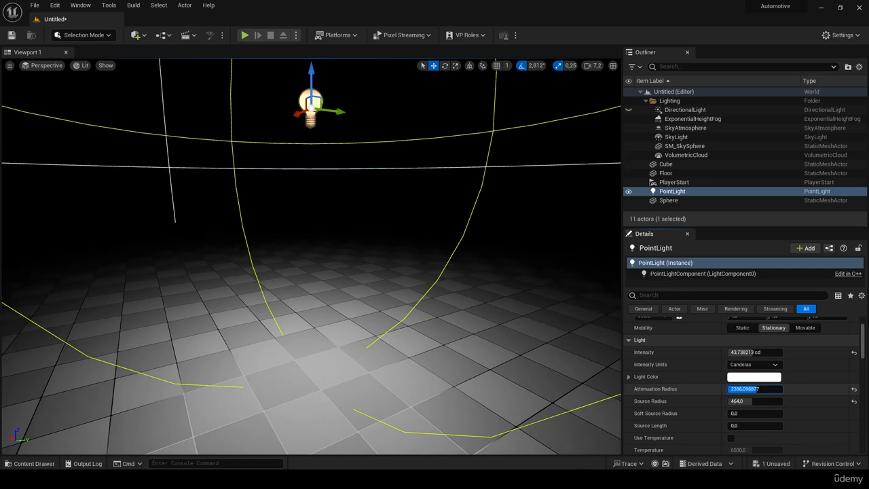
pyautogui.moveTo(766, 389); pyautogui.dragTo(747, 401)
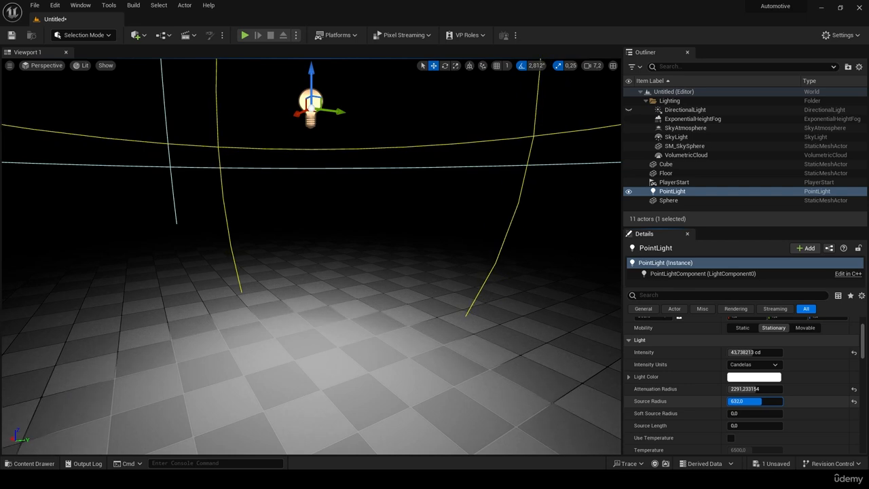
# Step: Drop the point light's attenuation radius to 8, raise it to about 2339, and set the source radius to 528
pyautogui.click(746, 389)
pyautogui.write('8')
pyautogui.press('Return')
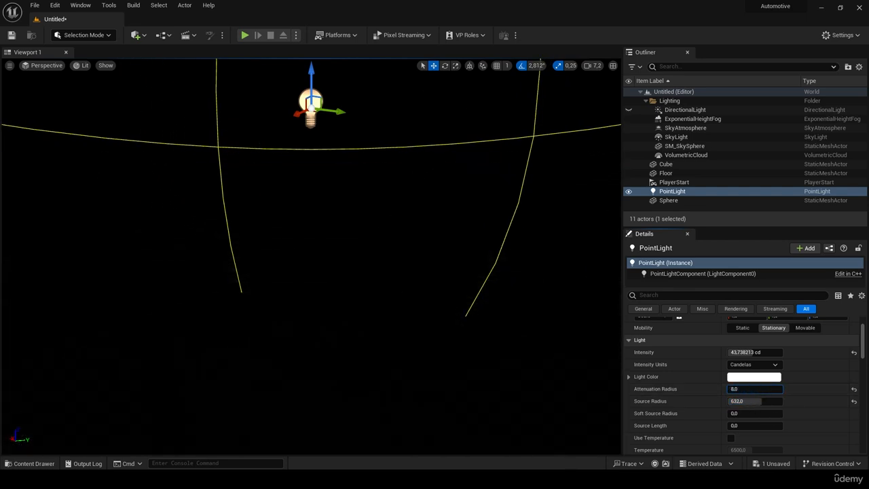
pyautogui.moveTo(730, 389); pyautogui.dragTo(755, 401)
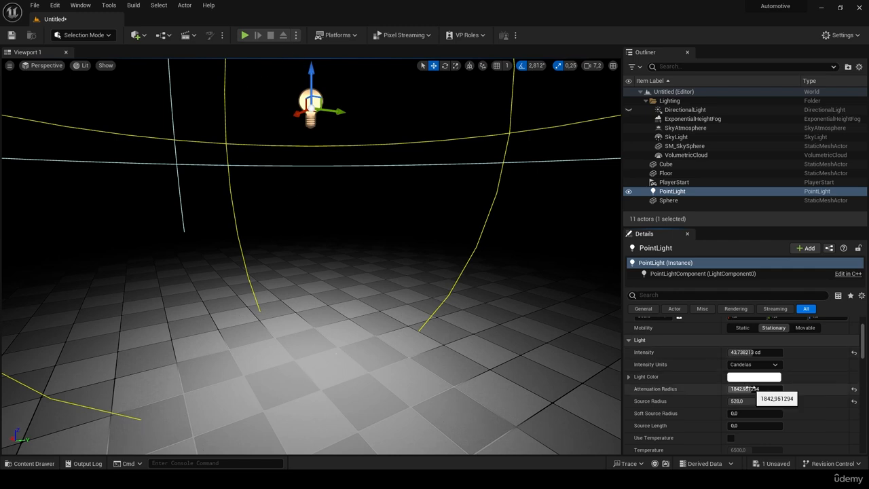
pyautogui.moveTo(747, 388)
pyautogui.mouseDown()
pyautogui.moveTo(767, 389)
pyautogui.moveTo(739, 388)
pyautogui.moveTo(759, 388)
pyautogui.mouseUp()
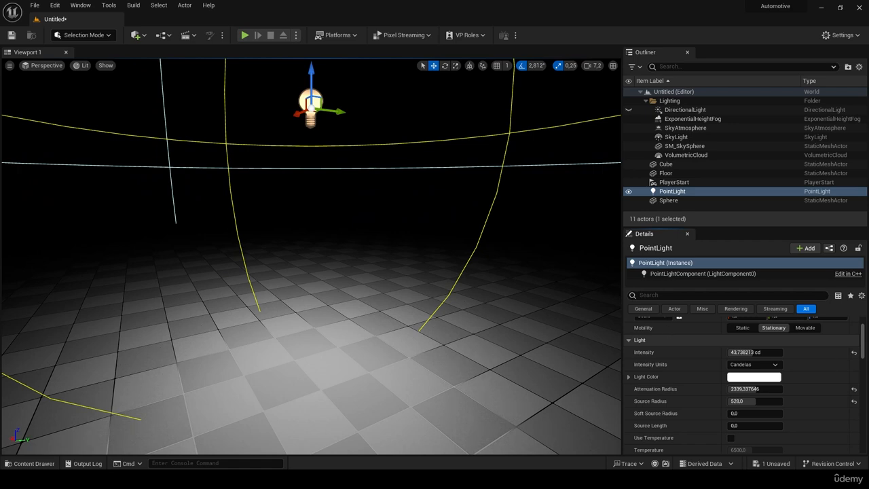
# Step: Set the point light's soft source radius to 360 and inspect the lighting on the floor
pyautogui.scroll(-1, 831, 382)
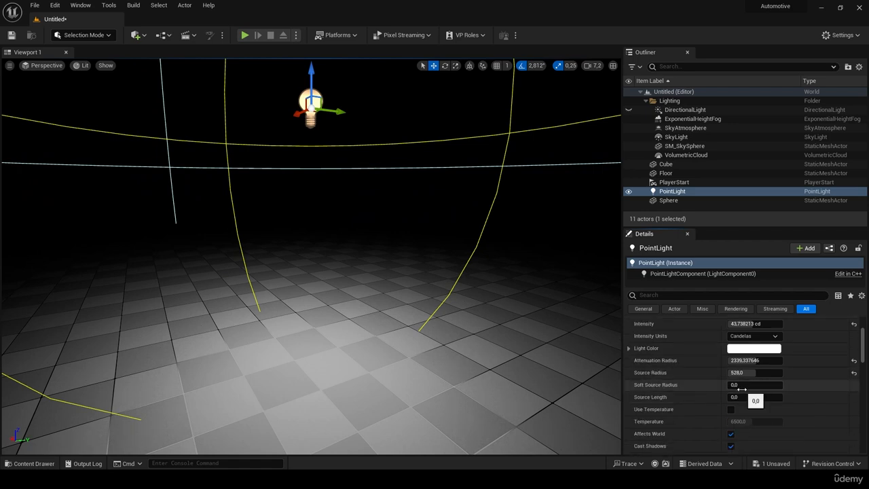
pyautogui.moveTo(742, 388); pyautogui.dragTo(510, 390)
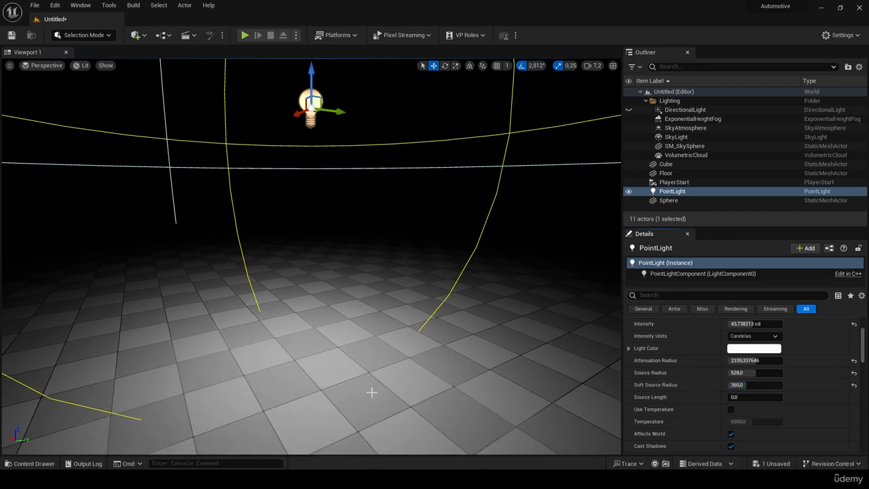
pyautogui.moveTo(452, 316); pyautogui.dragTo(442, 348)
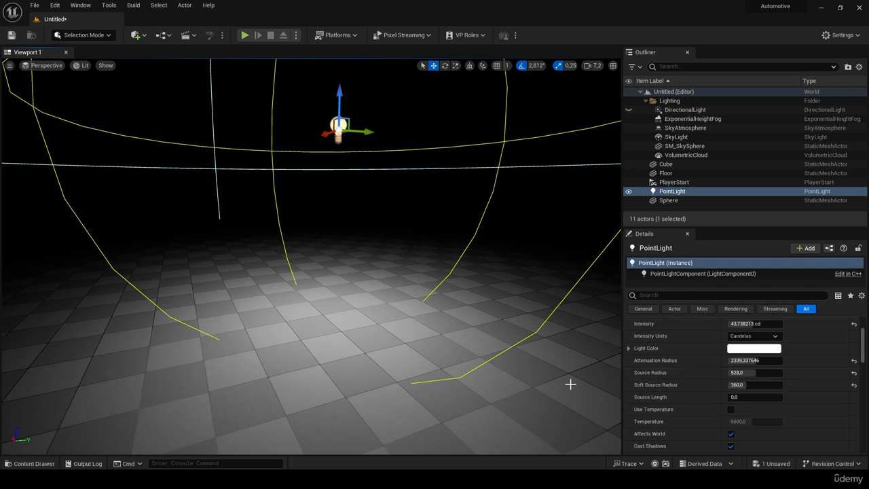
# Step: Set the point light's source radius to 552 and soft source radius to 592, and try a pale orange light color
pyautogui.moveTo(753, 384)
pyautogui.mouseDown()
pyautogui.moveTo(719, 384)
pyautogui.moveTo(767, 384)
pyautogui.moveTo(759, 373)
pyautogui.mouseUp()
pyautogui.click(754, 348)
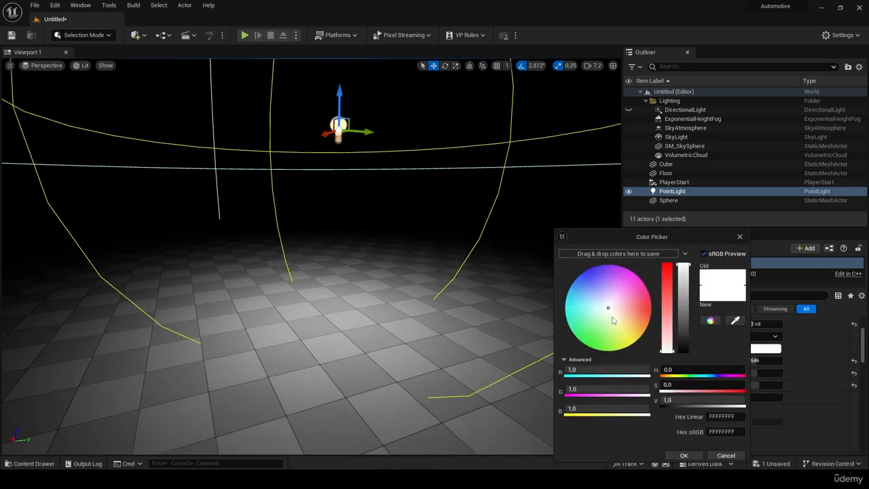
pyautogui.moveTo(612, 321)
pyautogui.mouseDown()
pyautogui.moveTo(646, 310)
pyautogui.moveTo(630, 280)
pyautogui.moveTo(601, 271)
pyautogui.moveTo(615, 312)
pyautogui.mouseUp()
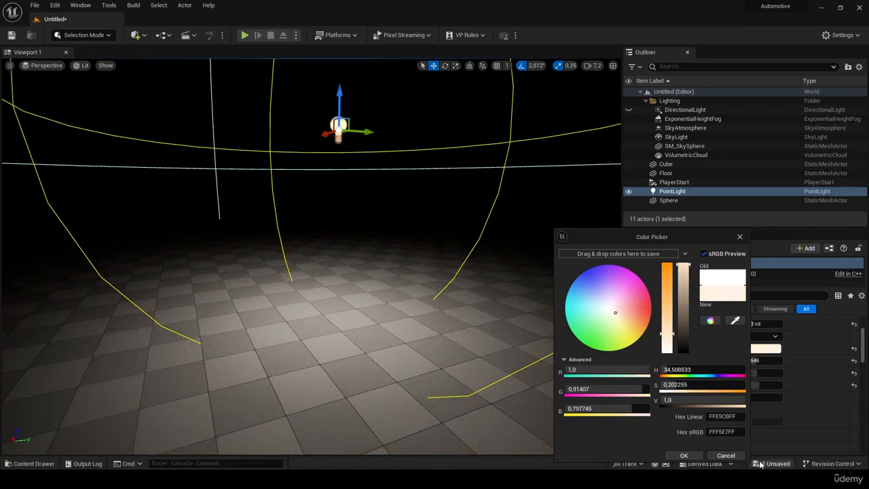
pyautogui.click(725, 455)
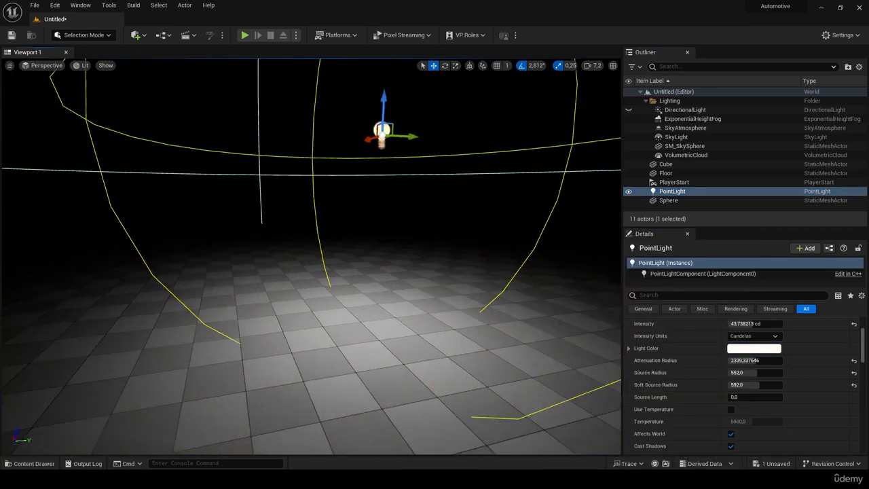
# Step: Replace the hidden directional light in the Lighting folder with a newly placed directional light
pyautogui.click(138, 34)
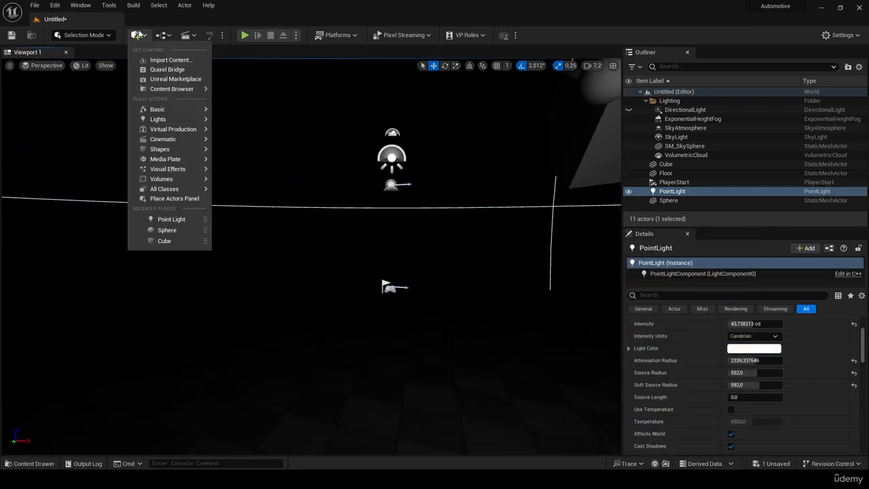
pyautogui.moveTo(167, 111)
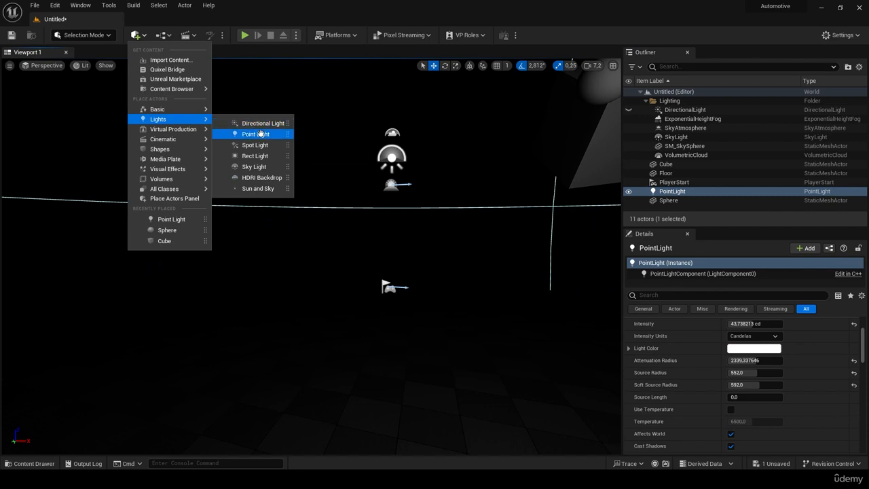
pyautogui.click(668, 112)
pyautogui.click(679, 112)
pyautogui.press('Delete')
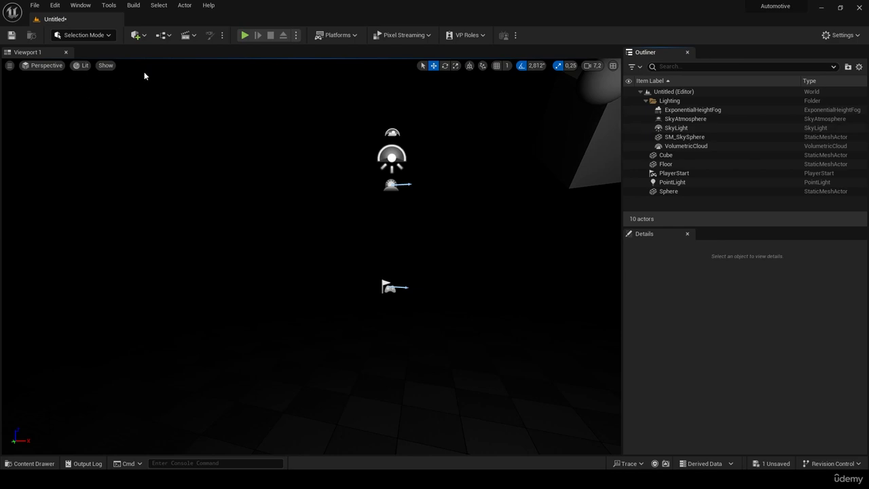
pyautogui.click(143, 35)
pyautogui.moveTo(161, 122)
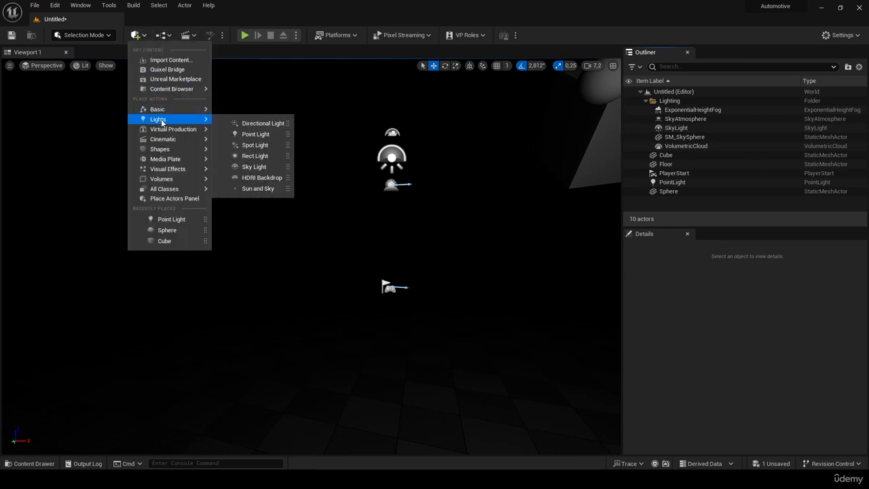
pyautogui.click(271, 123)
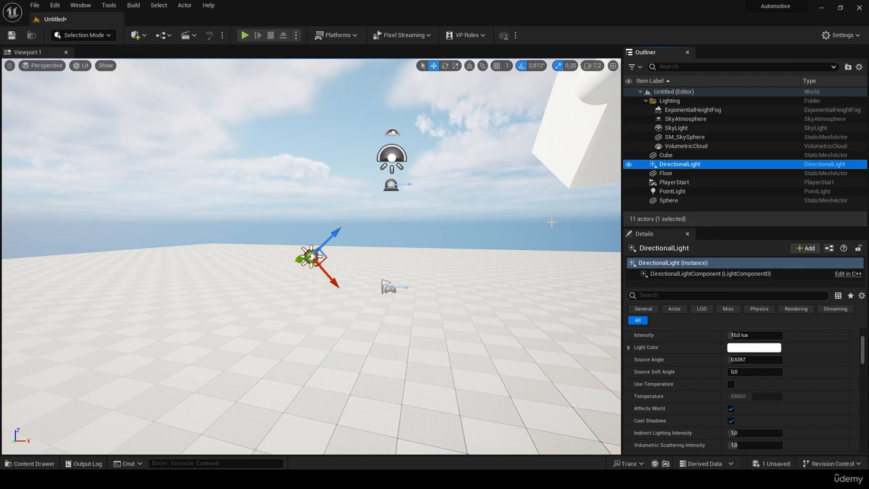
# Step: Set the new directional light's intensity to about 3.64 lux and hide the light in the scene
pyautogui.moveTo(532, 213); pyautogui.dragTo(614, 224, button='right')
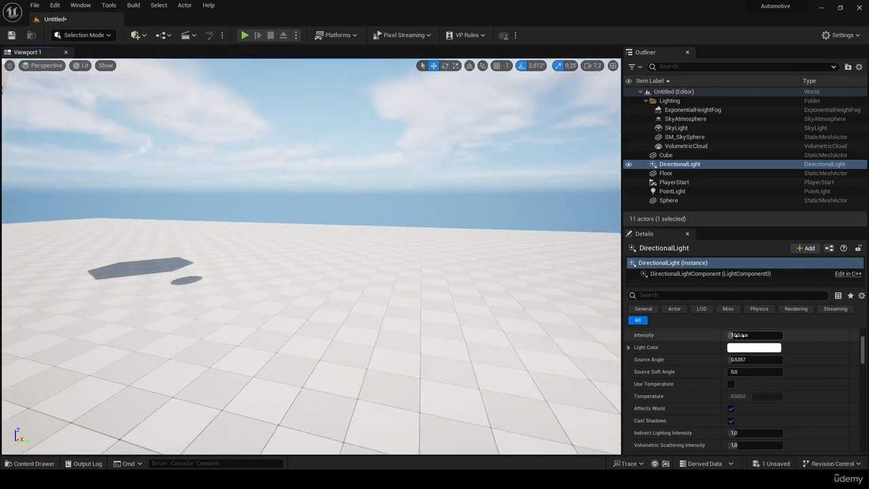
pyautogui.moveTo(750, 338)
pyautogui.mouseDown()
pyautogui.moveTo(767, 337)
pyautogui.moveTo(733, 337)
pyautogui.moveTo(753, 336)
pyautogui.mouseUp()
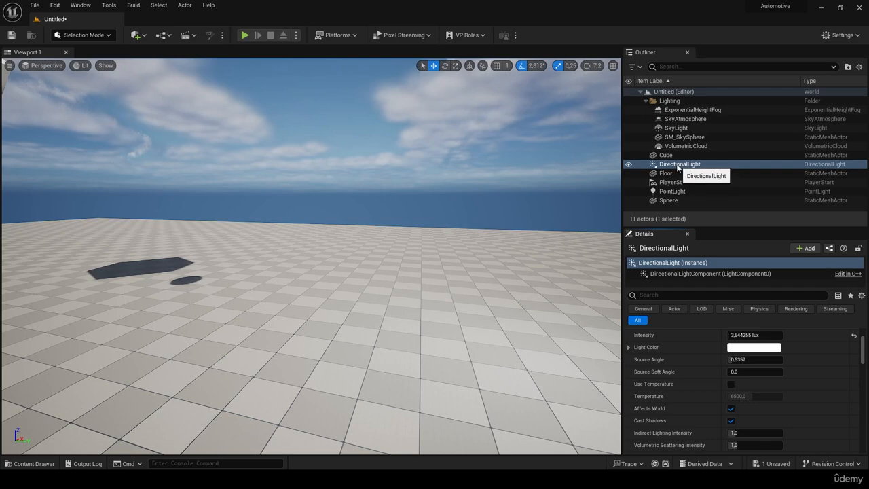
pyautogui.click(629, 164)
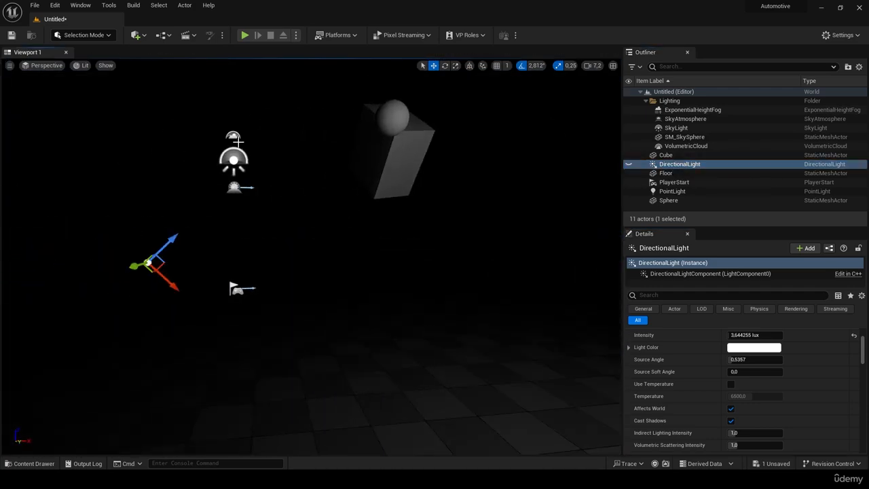
# Step: Add a spot light, then raise it above the floor and tilt its cone diagonally toward the positive X side
pyautogui.click(145, 35)
pyautogui.moveTo(162, 120)
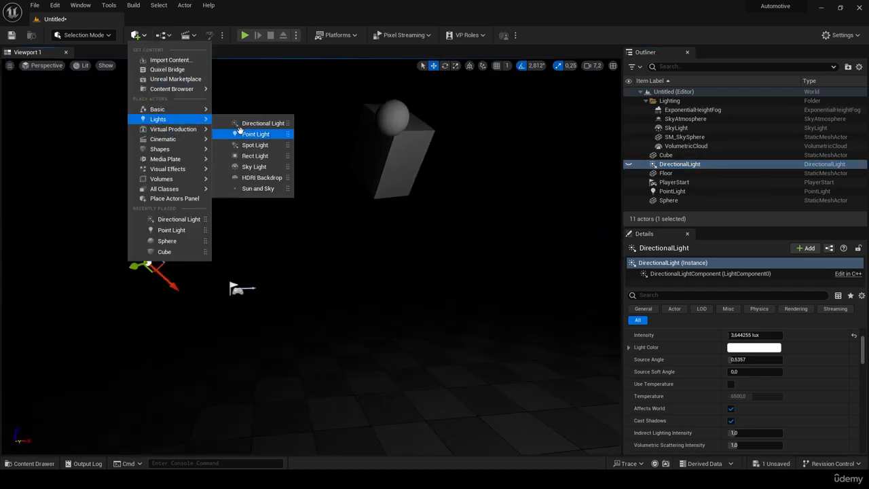
pyautogui.click(253, 146)
pyautogui.moveTo(311, 289); pyautogui.dragTo(319, 180)
pyautogui.click(444, 67)
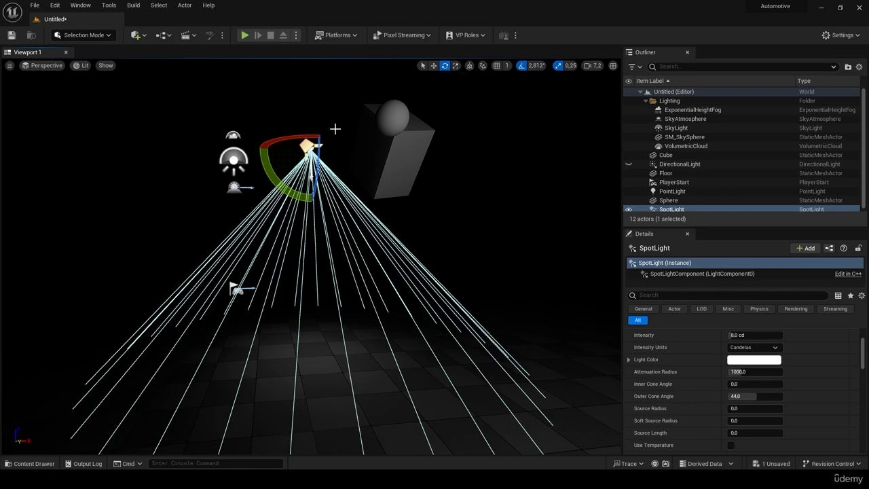
pyautogui.moveTo(269, 169); pyautogui.dragTo(334, 198)
pyautogui.moveTo(290, 218); pyautogui.dragTo(346, 221, button='middle')
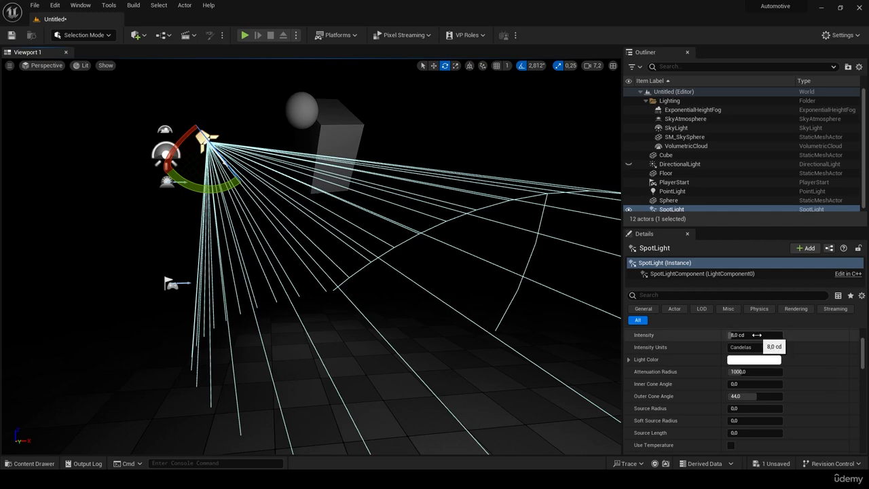
# Step: Set the spot light's intensity to about 81.86 cd and its attenuation radius to about 1951.75
pyautogui.moveTo(755, 335)
pyautogui.mouseDown()
pyautogui.moveTo(780, 334)
pyautogui.moveTo(769, 334)
pyautogui.mouseUp()
pyautogui.moveTo(737, 371); pyautogui.dragTo(759, 371)
pyautogui.moveTo(458, 333); pyautogui.dragTo(529, 338, button='middle')
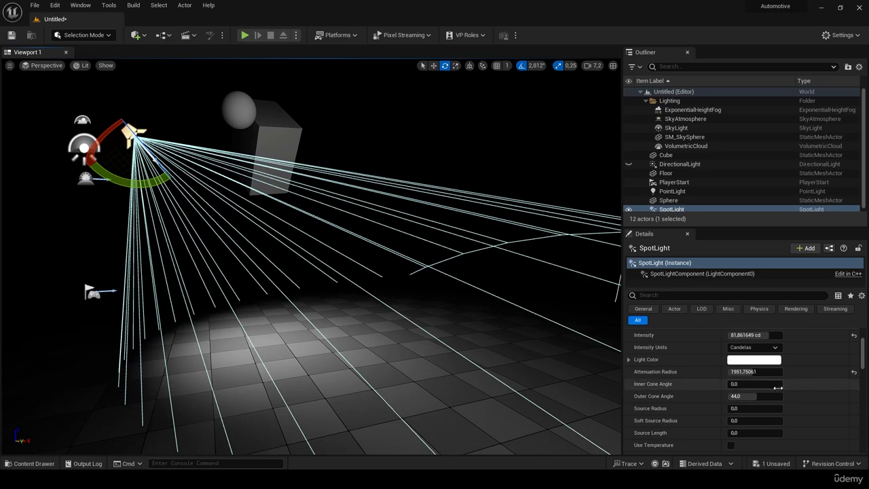
# Step: Set the spot light's inner cone angle to about 16.8 and its outer cone angle to about 52.19, and inspect the floor lighting
pyautogui.moveTo(764, 380); pyautogui.dragTo(776, 396)
pyautogui.moveTo(768, 396); pyautogui.dragTo(762, 397)
pyautogui.moveTo(407, 272); pyautogui.dragTo(598, 268, button='right')
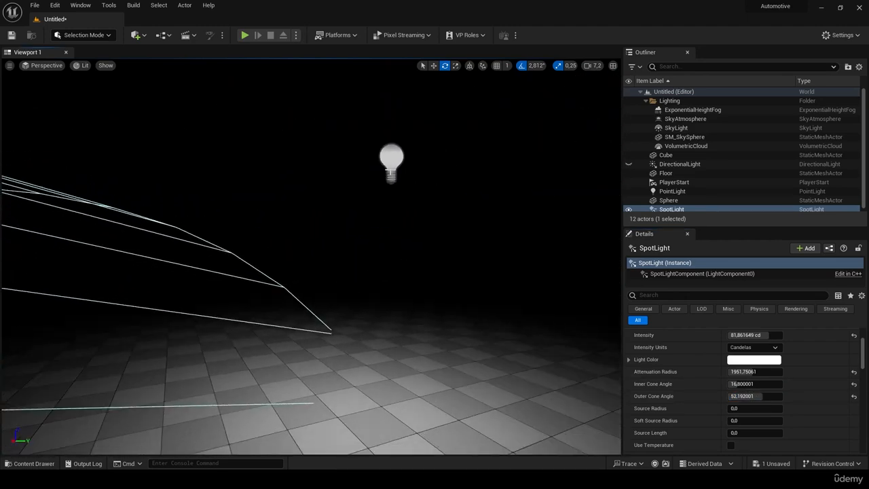
pyautogui.moveTo(368, 233); pyautogui.dragTo(140, 232, button='right')
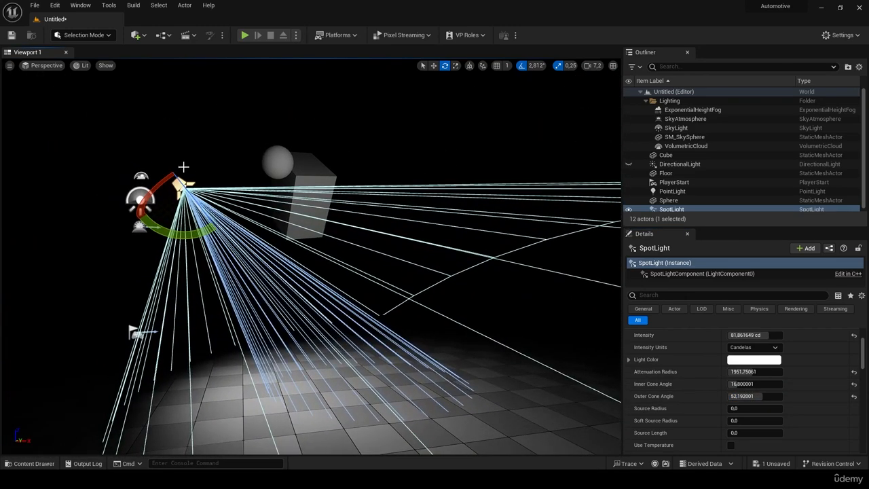
# Step: Delete the spot light and add a rect light to the scene
pyautogui.press('Delete')
pyautogui.click(136, 35)
pyautogui.moveTo(169, 126)
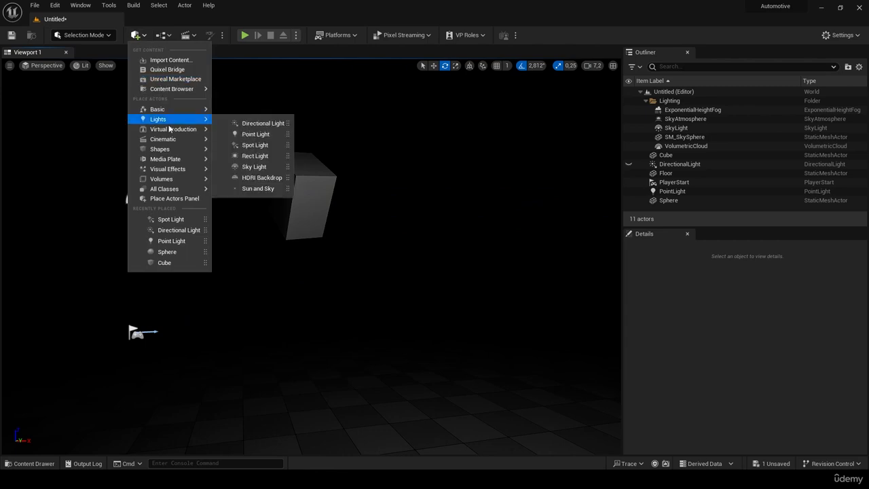
pyautogui.click(255, 156)
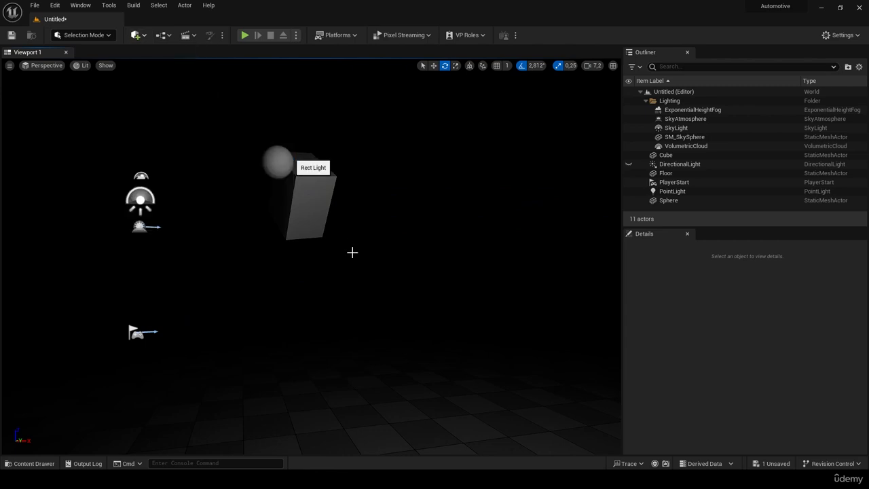
# Step: Rotate the rect light so that it shines down on the floor, first at a slant and finally level
pyautogui.scroll(2, 351, 269)
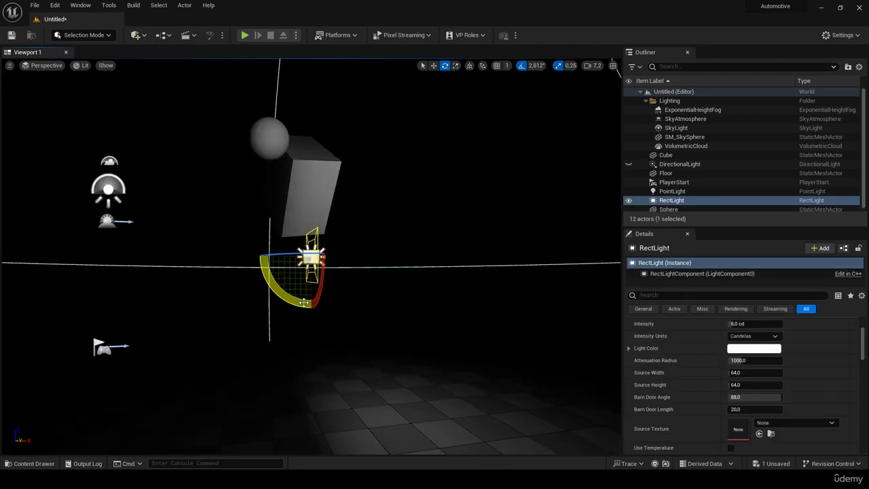
pyautogui.moveTo(304, 302); pyautogui.dragTo(326, 311)
pyautogui.scroll(-2, 475, 296)
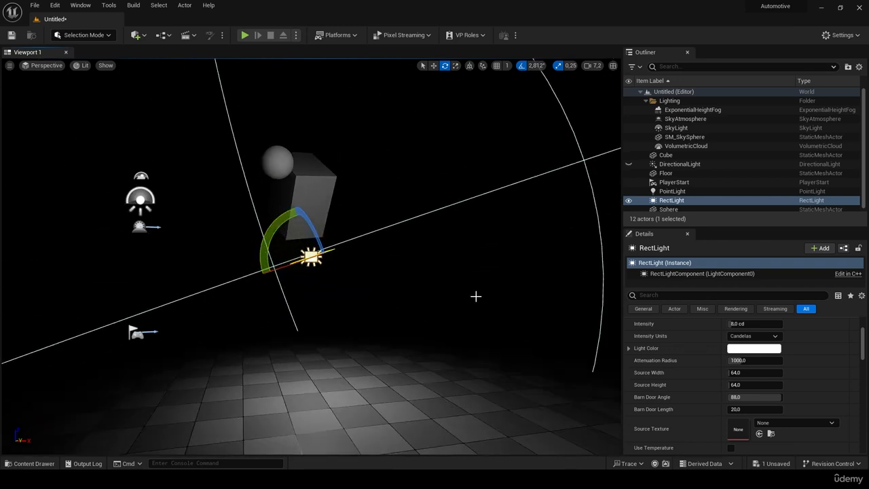
pyautogui.moveTo(439, 281); pyautogui.dragTo(374, 266, button='right')
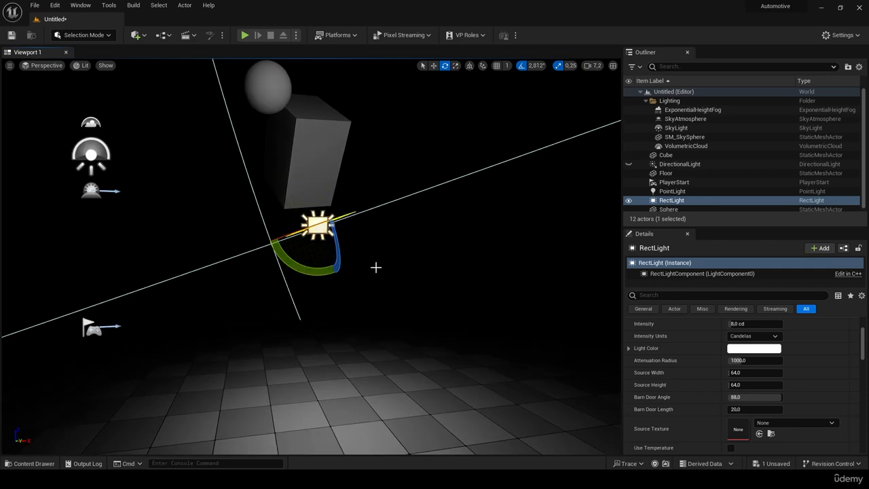
pyautogui.moveTo(315, 273); pyautogui.dragTo(343, 278)
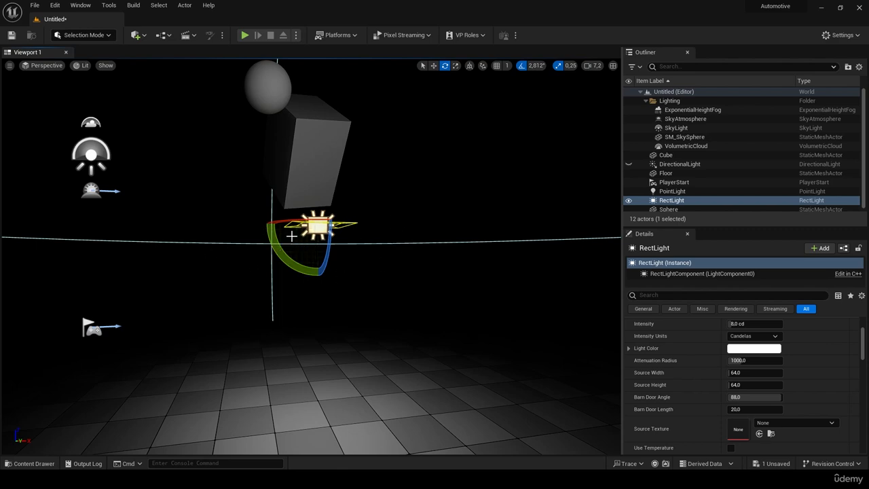
# Step: Delete the rect light, place an HDRI backdrop in the scene and look around its environment
pyautogui.press('Delete')
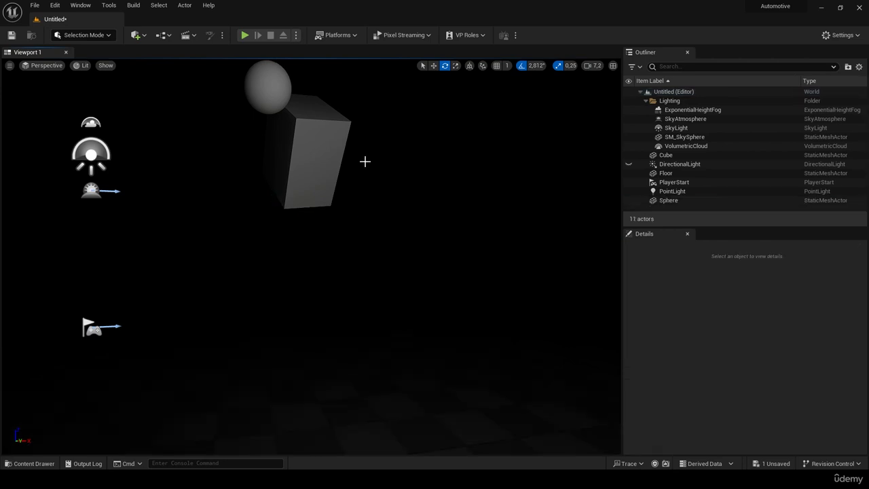
pyautogui.click(136, 34)
pyautogui.moveTo(176, 124)
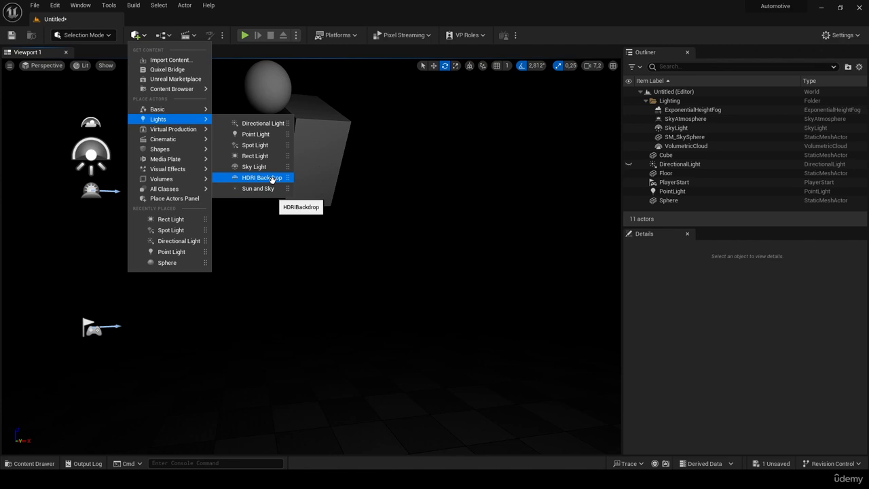
pyautogui.moveTo(270, 179); pyautogui.dragTo(408, 246)
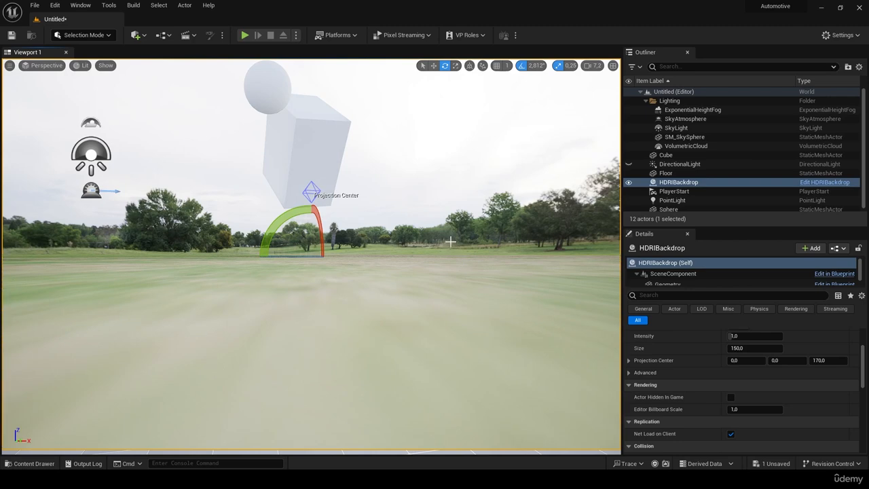
pyautogui.moveTo(450, 241); pyautogui.dragTo(360, 238, button='right')
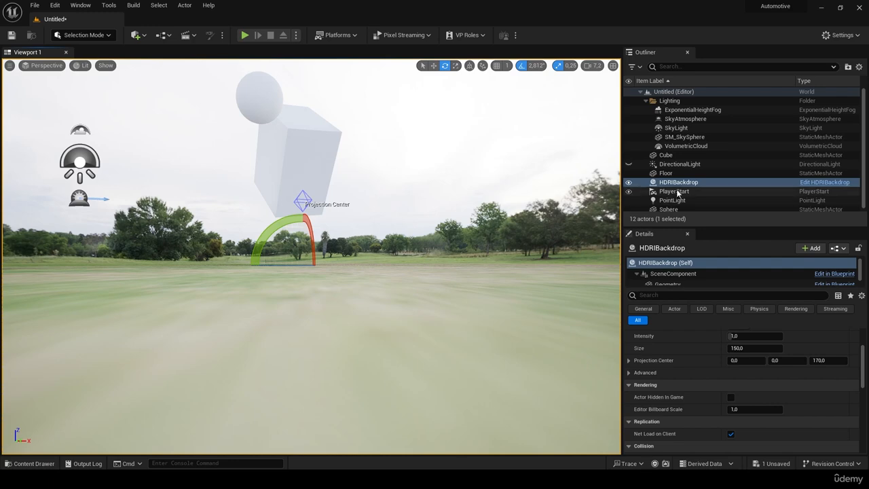
# Step: Delete the HDRI backdrop and undo the light changes back to the original directional light in the Lighting folder
pyautogui.press('Delete')
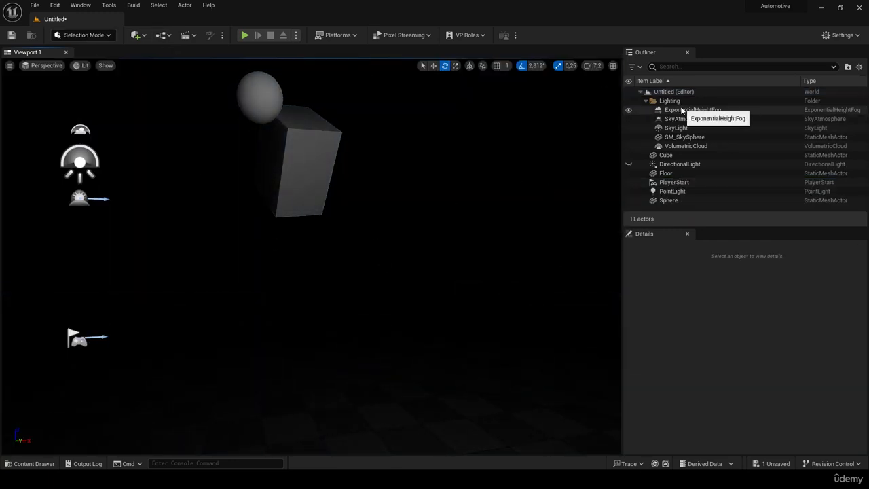
pyautogui.hotkey('ctrl', 'z')
pyautogui.hotkey('ctrl', 'z')
pyautogui.hotkey('ctrl', 'z')
pyautogui.hotkey('ctrl', 'z')
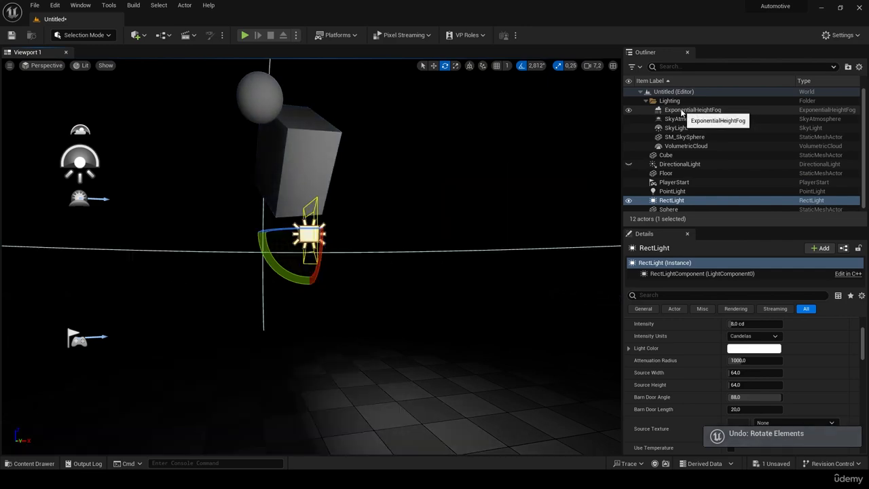
pyautogui.hotkey('ctrl', 'z')
pyautogui.hotkey('ctrl', 'z')
pyautogui.hotkey('ctrl', 'z')
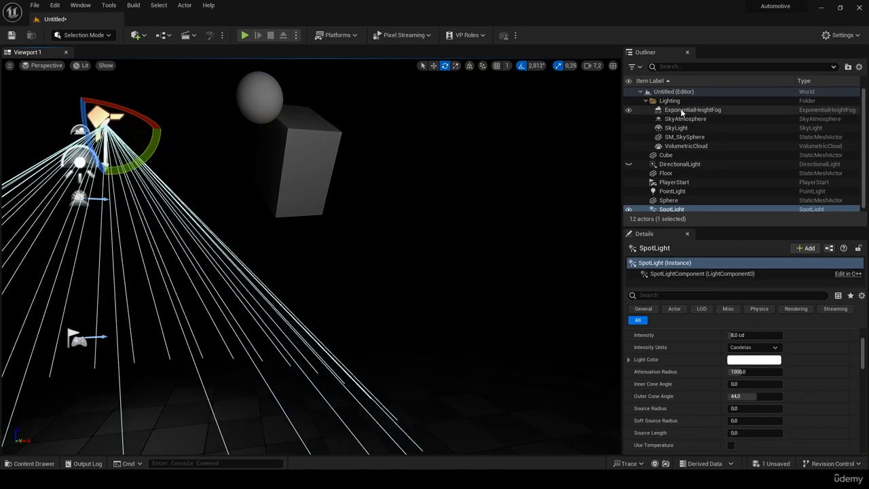
pyautogui.hotkey('ctrl', 'z')
pyautogui.hotkey('ctrl', 'z')
pyautogui.hotkey('ctrl', 'z')
pyautogui.hotkey('ctrl', 'z')
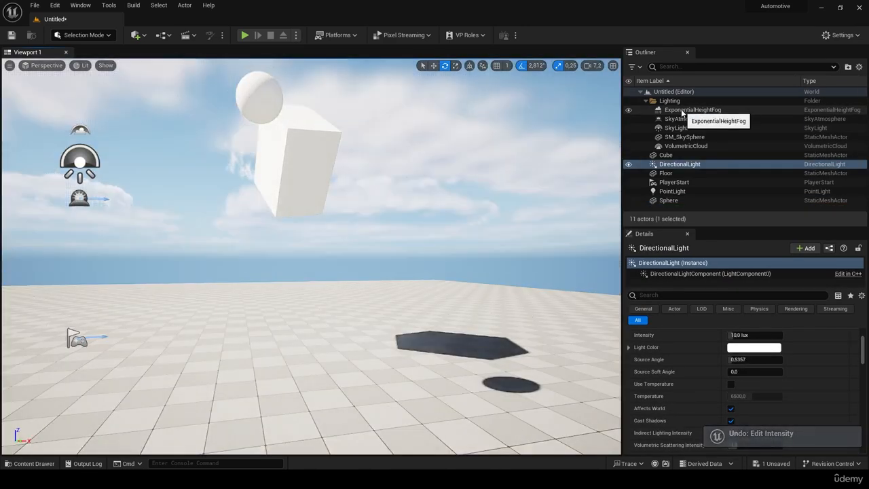
pyautogui.hotkey('ctrl', 'z')
pyautogui.hotkey('ctrl', 'z')
pyautogui.hotkey('ctrl', 'z')
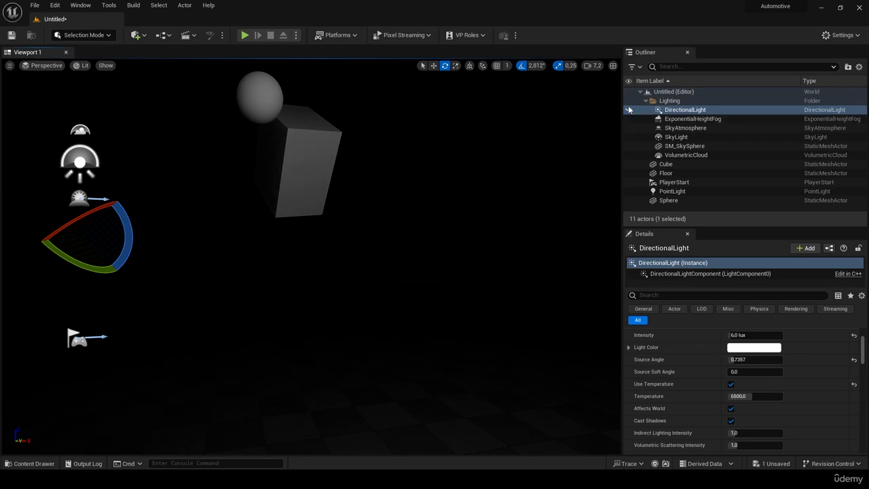
# Step: Make the original directional light in the Lighting folder visible again and look across the lit floor
pyautogui.click(629, 110)
pyautogui.moveTo(475, 204); pyautogui.dragTo(407, 214, button='right')
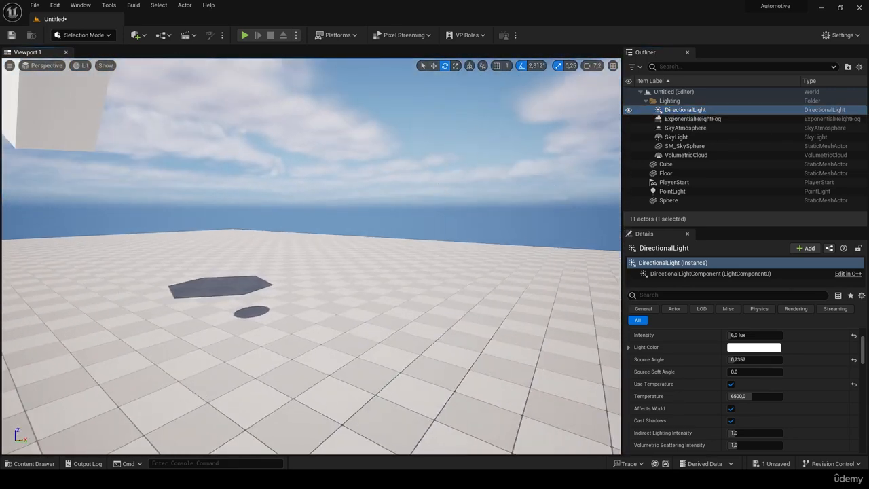
# Step: Open the options for quickly adding an actor to the project
pyautogui.click(140, 35)
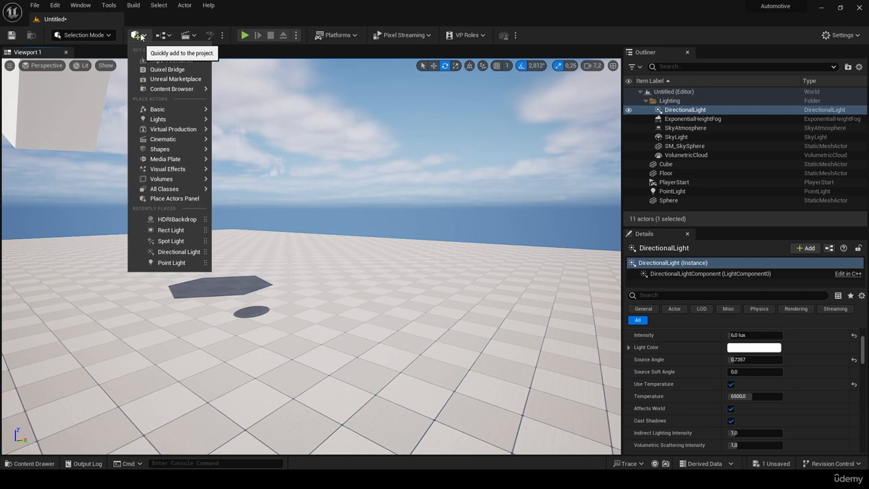